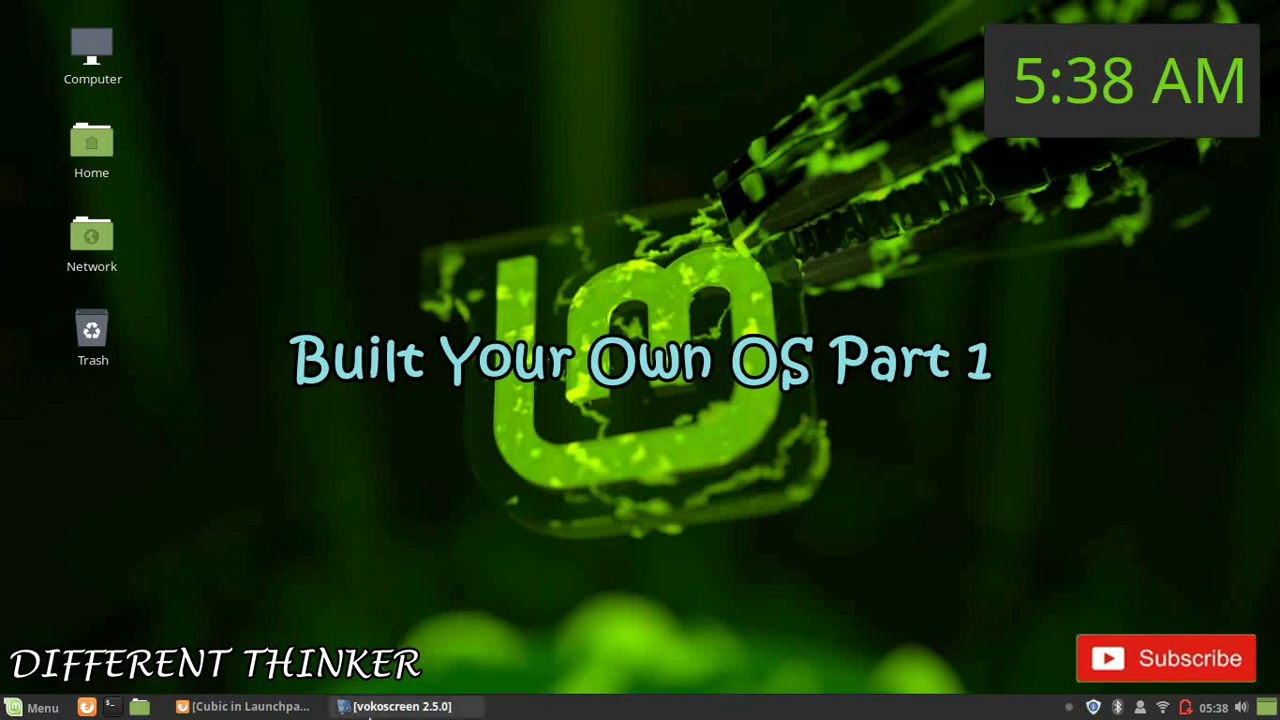
{"action": "left_click", "coordinate": [197, 101]}
{"action": "left_click_drag", "start_coordinate": [195, 95], "coordinate": [577, 415]}
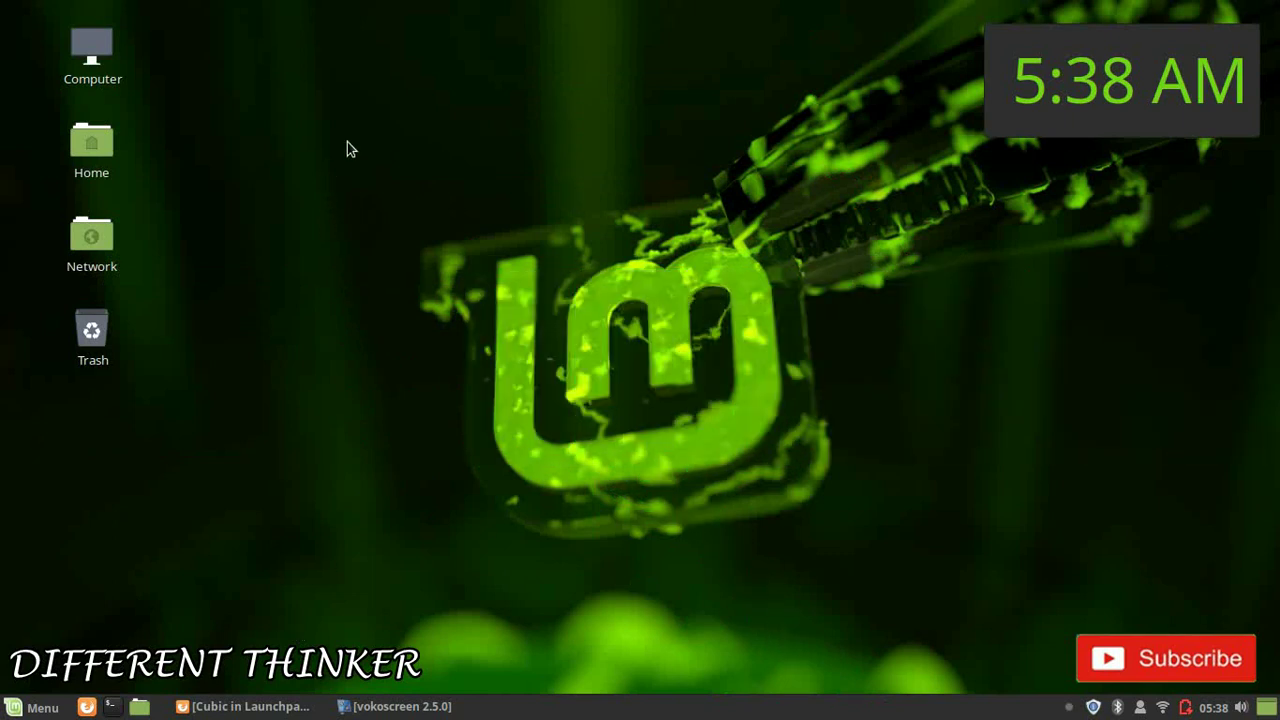
{"action": "left_click", "coordinate": [94, 76]}
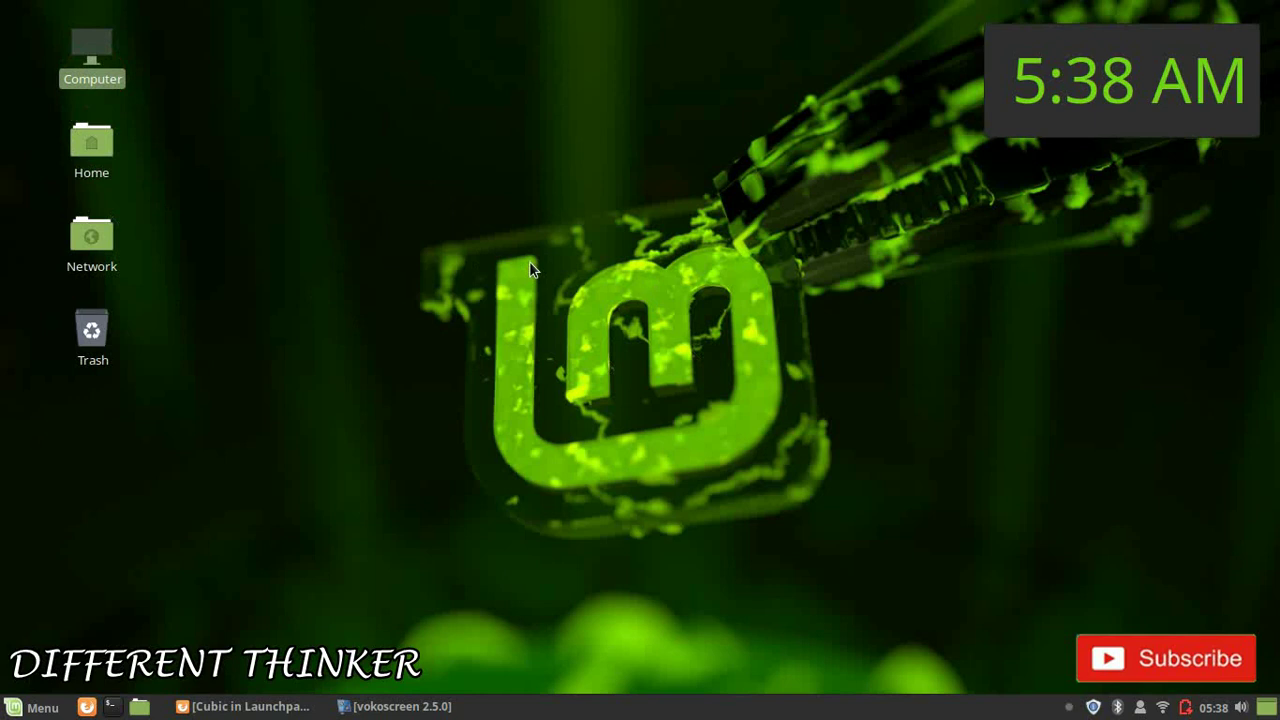
{"action": "left_click", "coordinate": [158, 70]}
{"action": "left_click", "coordinate": [84, 76]}
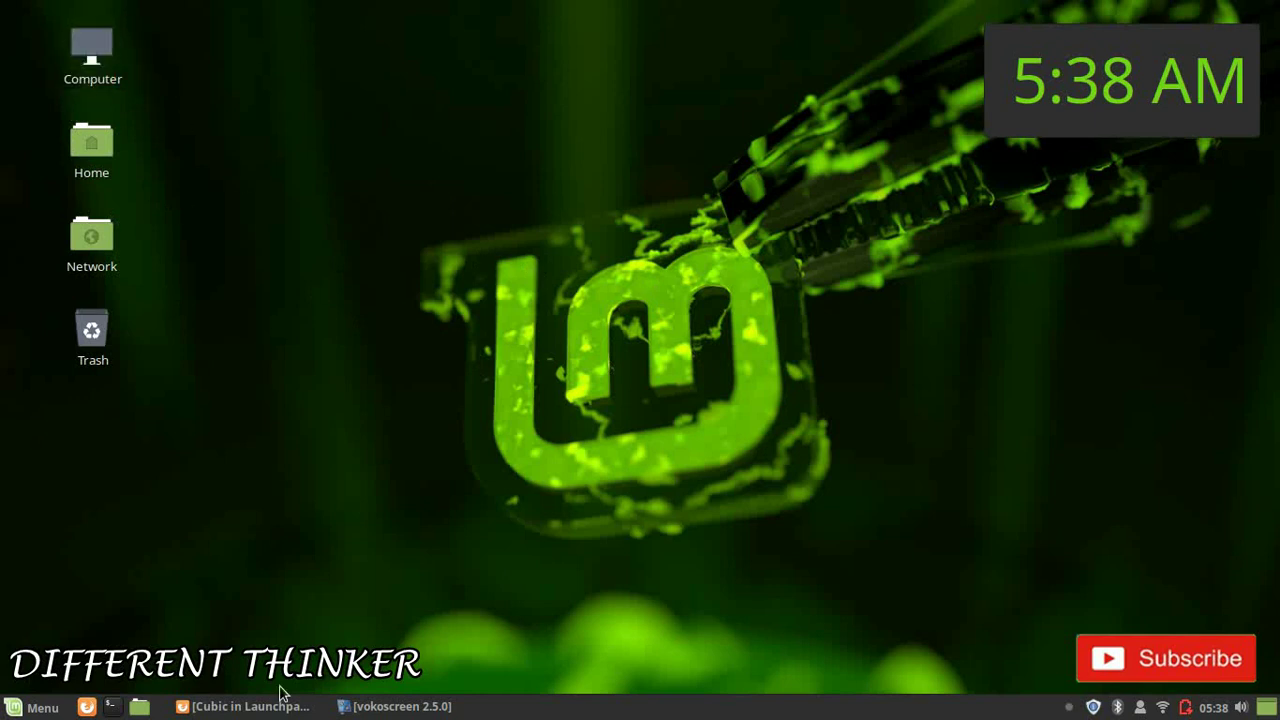
{"action": "left_click", "coordinate": [140, 707]}
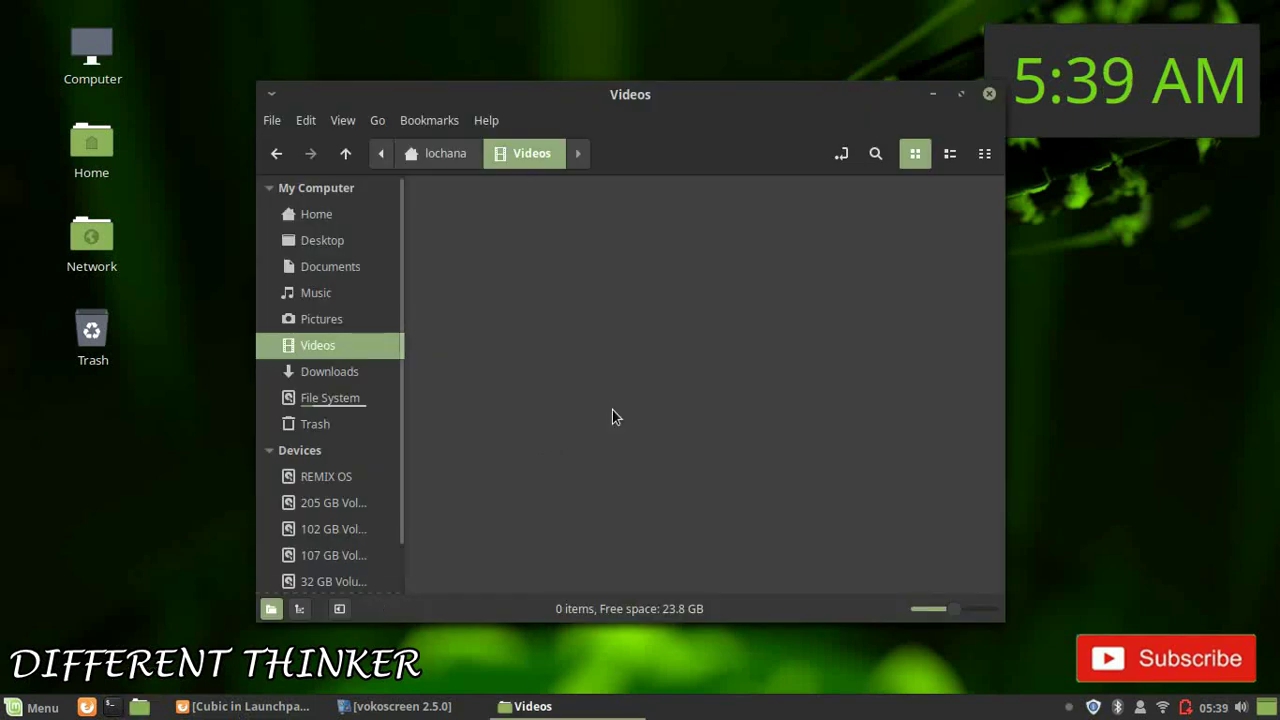
{"action": "left_click", "coordinate": [988, 97]}
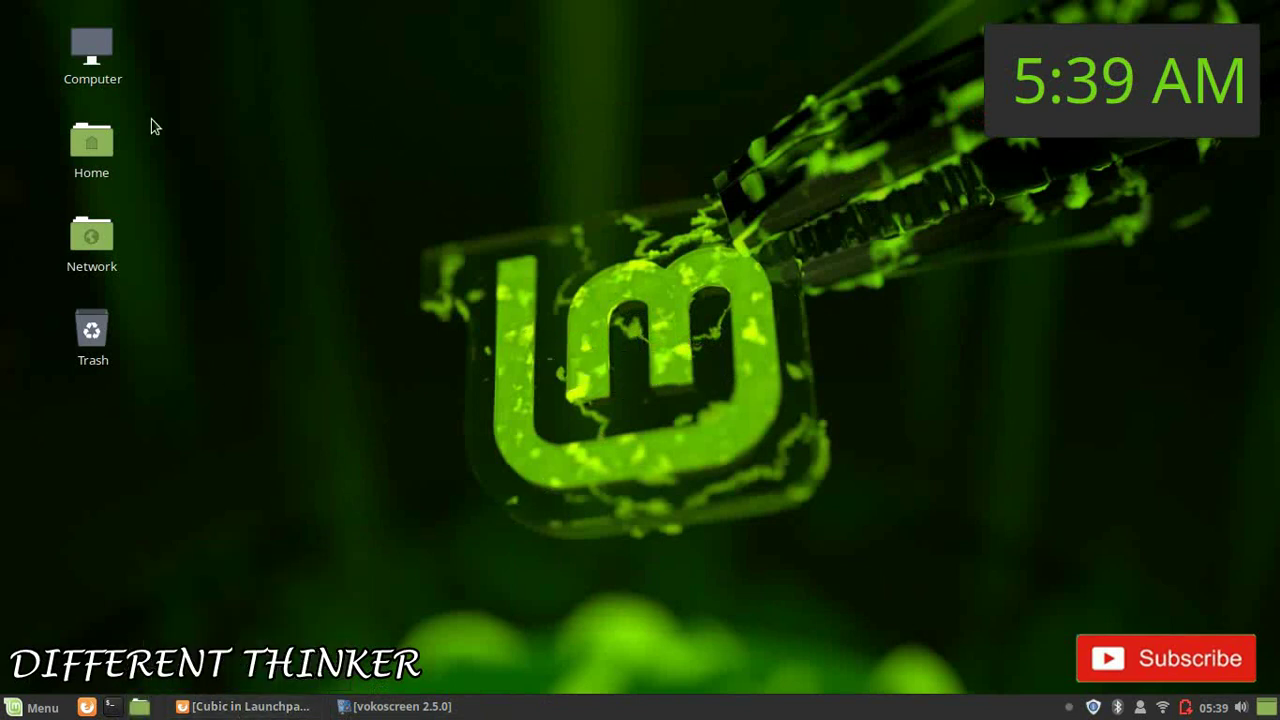
Step: Open the Documents folder inside the user's home folder on the 205 GB Volume
{"action": "double_click", "coordinate": [97, 87]}
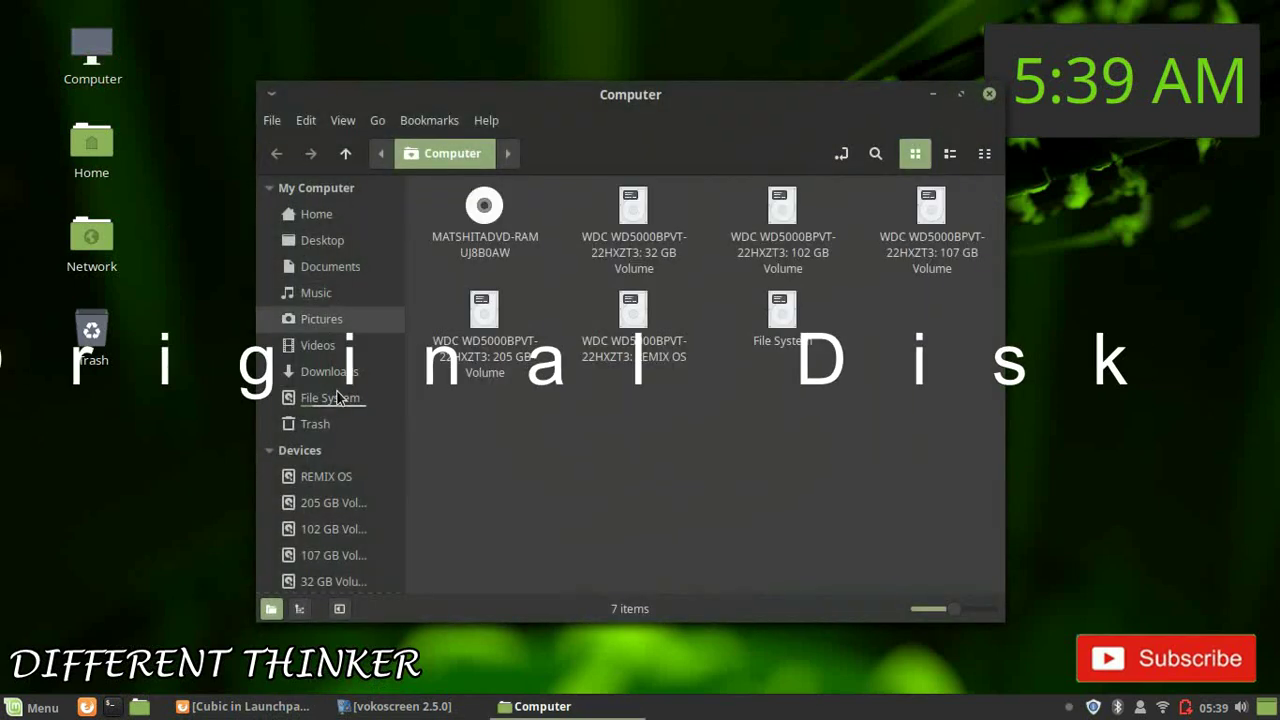
{"action": "left_click", "coordinate": [340, 500]}
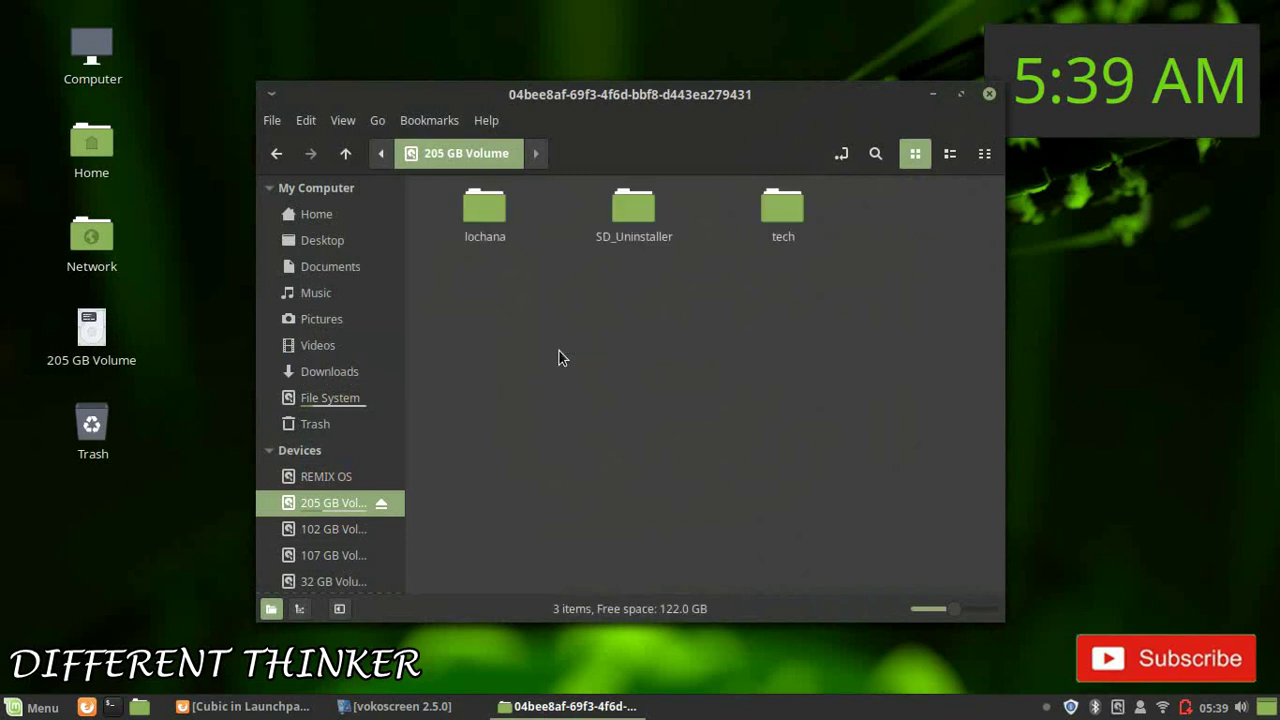
{"action": "double_click", "coordinate": [487, 211]}
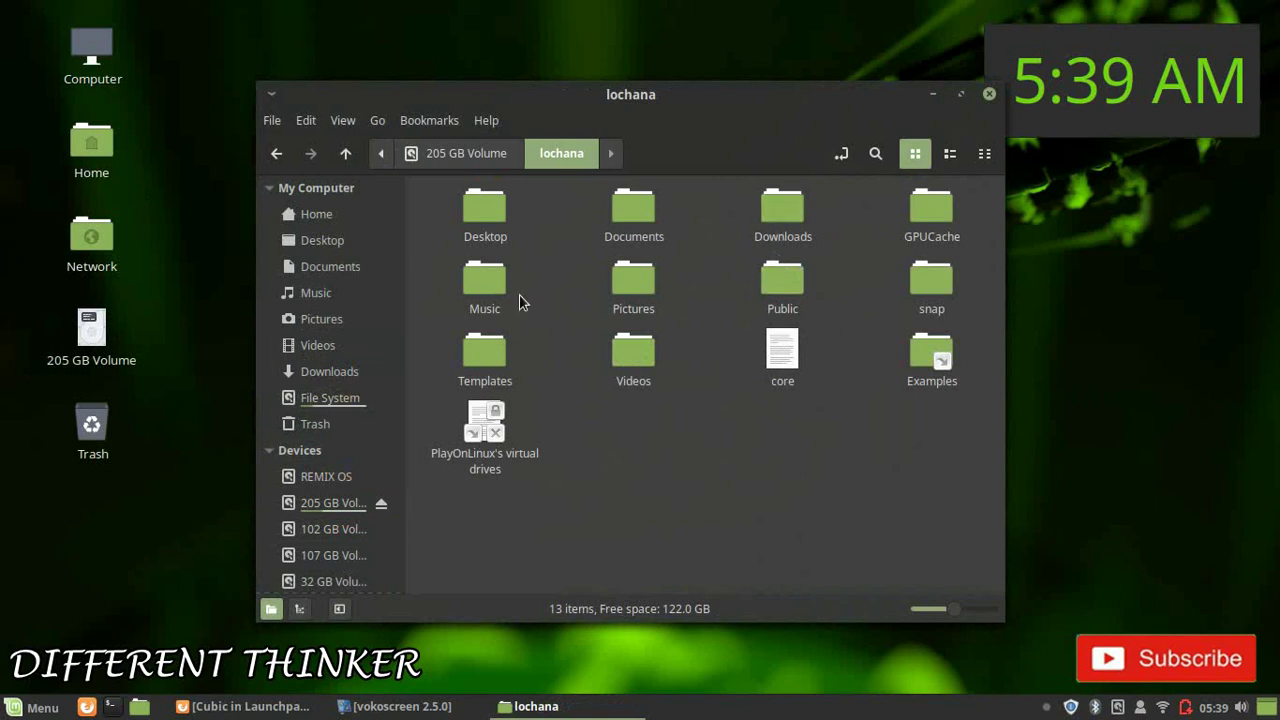
{"action": "left_click", "coordinate": [641, 225]}
{"action": "double_click", "coordinate": [641, 225]}
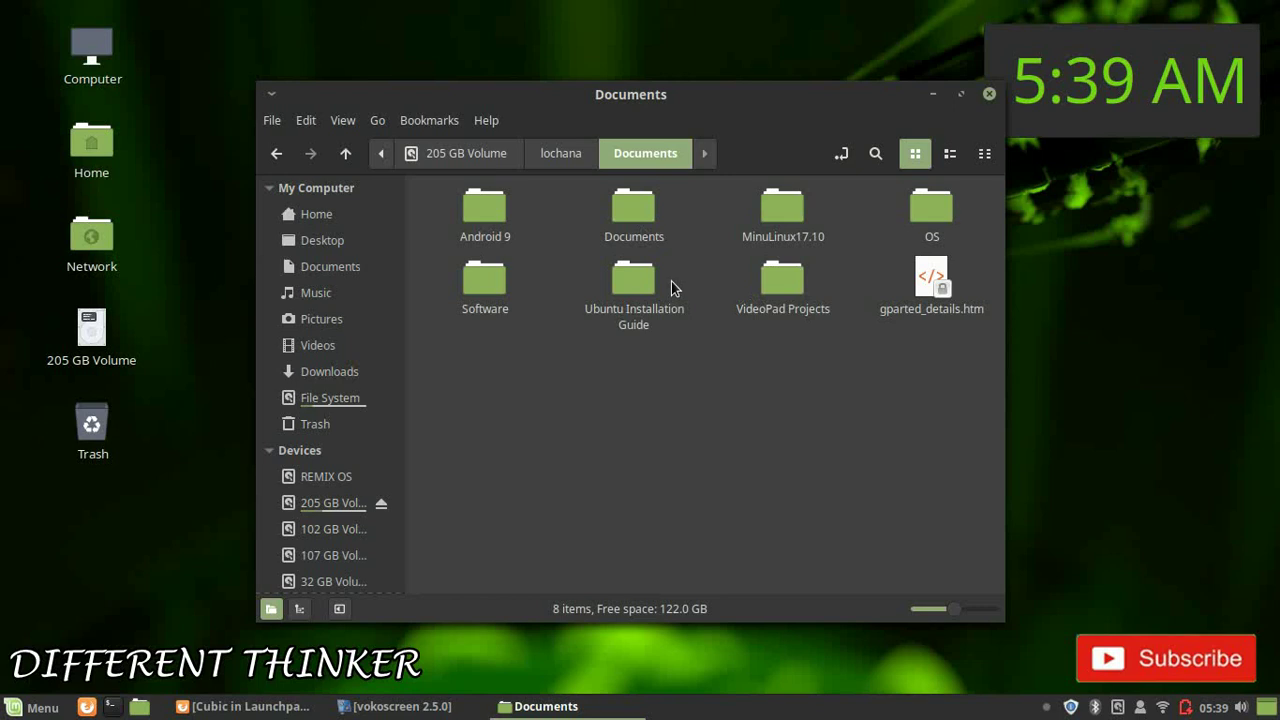
Step: Open the OS, Ubuntu and Ubuntu 18.04 folders and check the bionic-desktop-amd64.iso disk image
{"action": "double_click", "coordinate": [934, 208]}
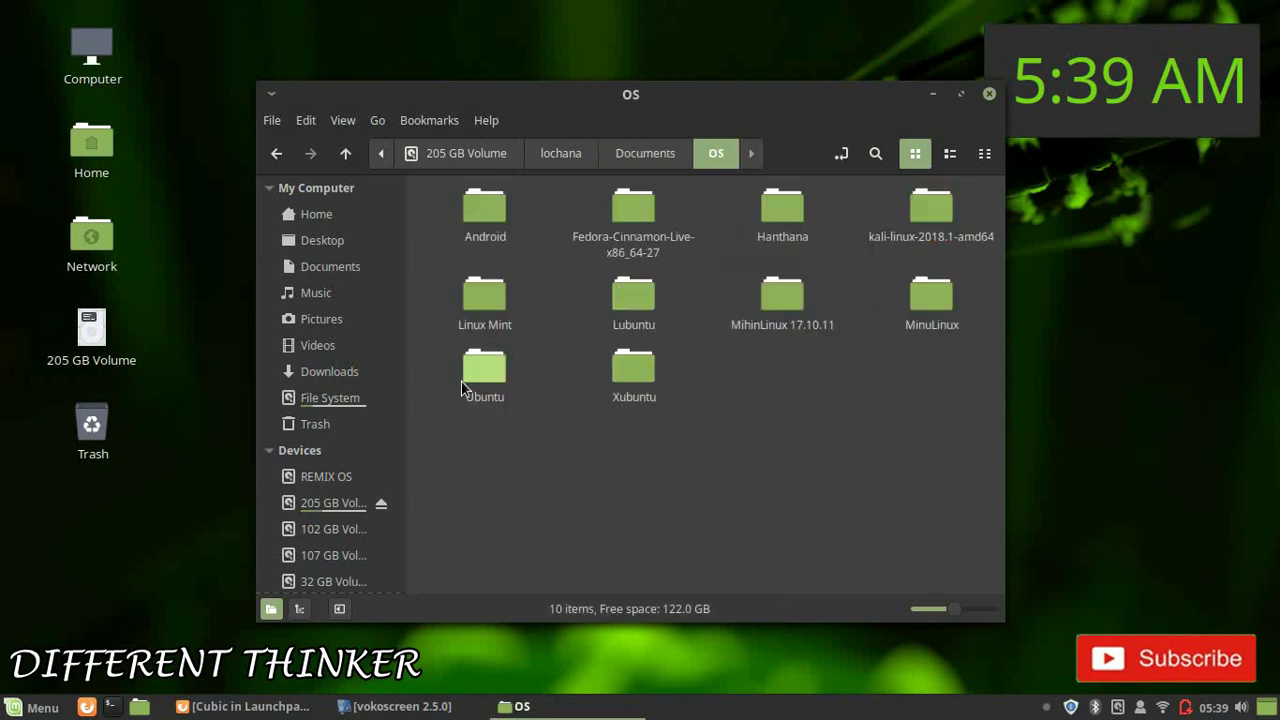
{"action": "double_click", "coordinate": [462, 388]}
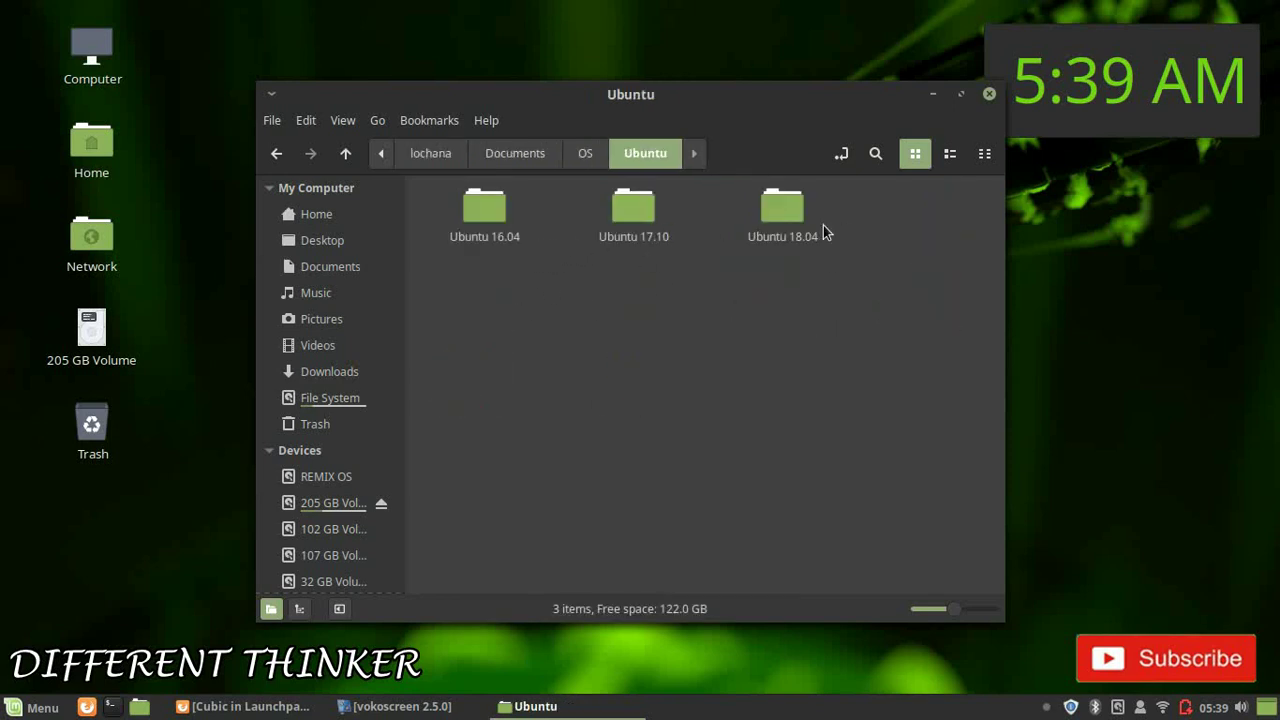
{"action": "double_click", "coordinate": [778, 225]}
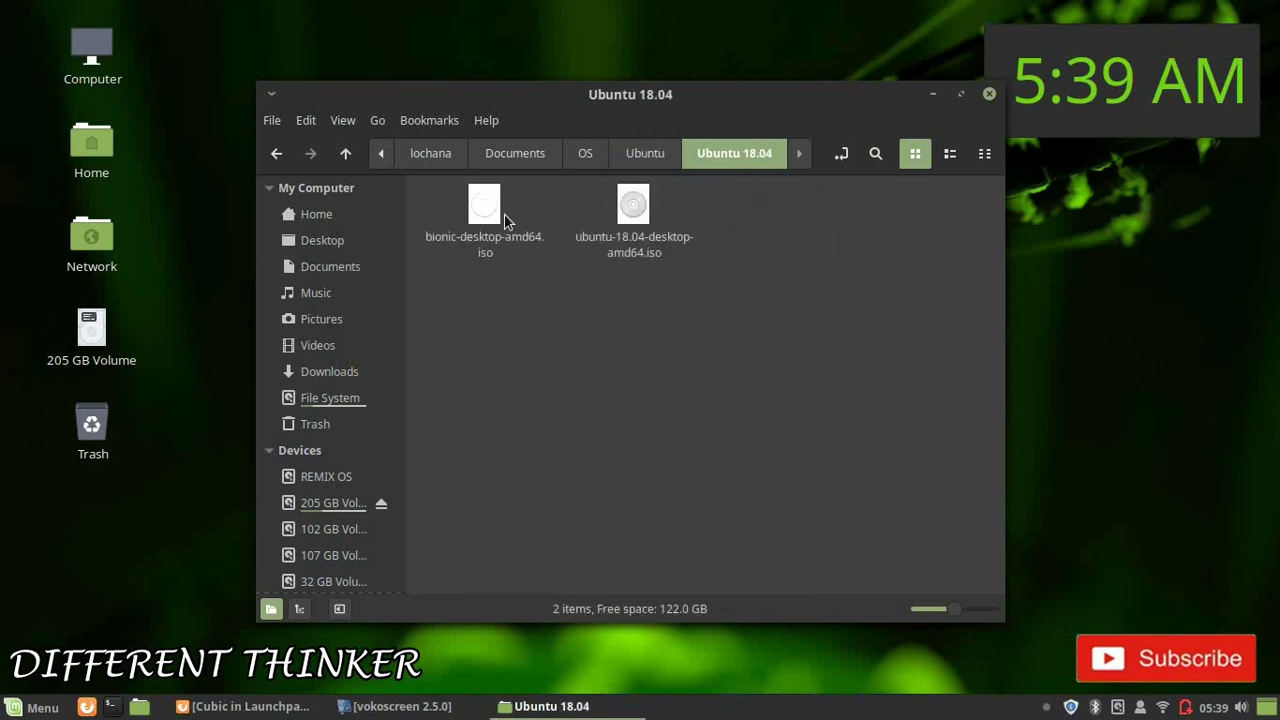
{"action": "left_click", "coordinate": [485, 228]}
{"action": "left_click_drag", "start_coordinate": [474, 335], "coordinate": [484, 220]}
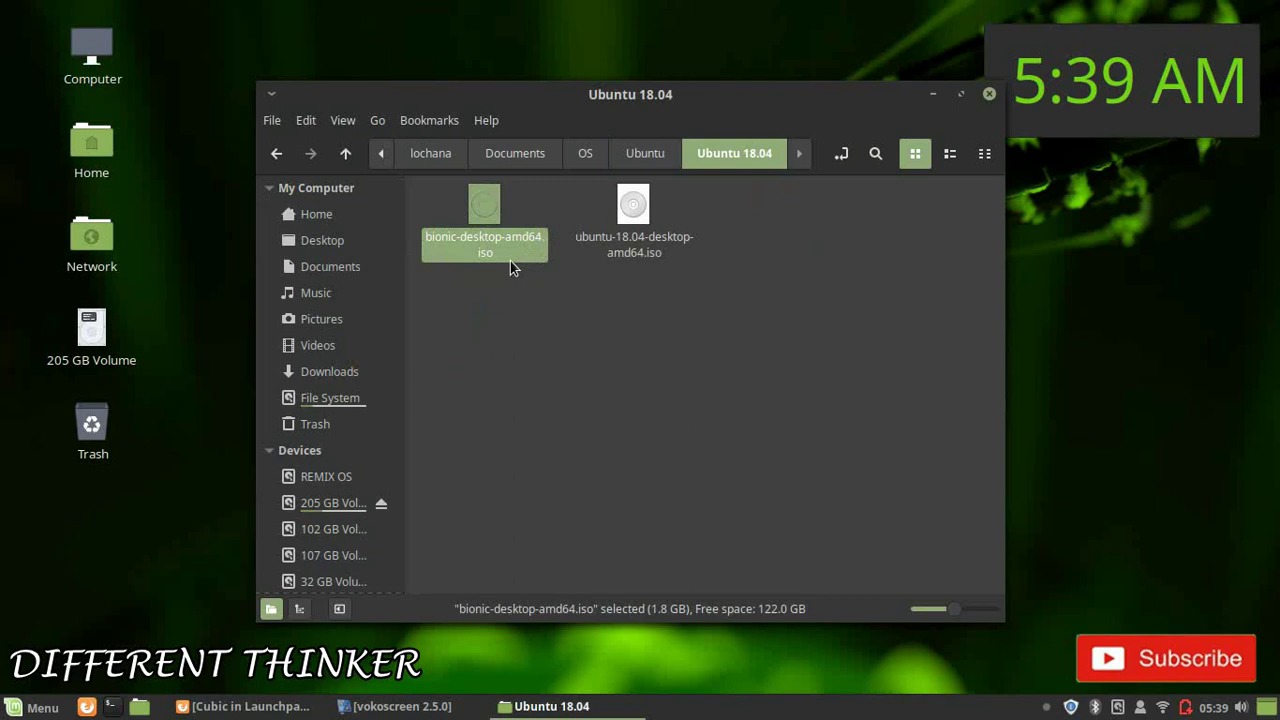
{"action": "left_click", "coordinate": [495, 394]}
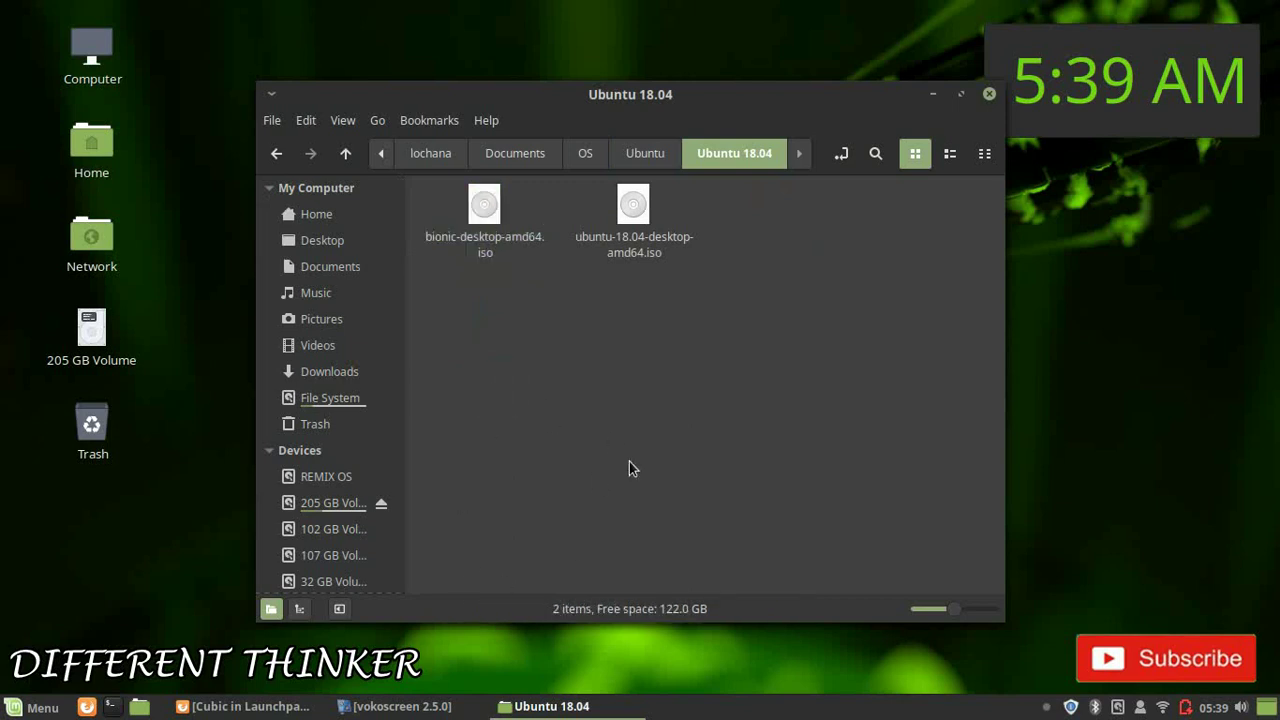
Step: Minimize the file manager, switch to the Cubic Launchpad page in Firefox, and tile the browser to the left half of the screen
{"action": "left_click", "coordinate": [934, 97]}
{"action": "left_click", "coordinate": [245, 707]}
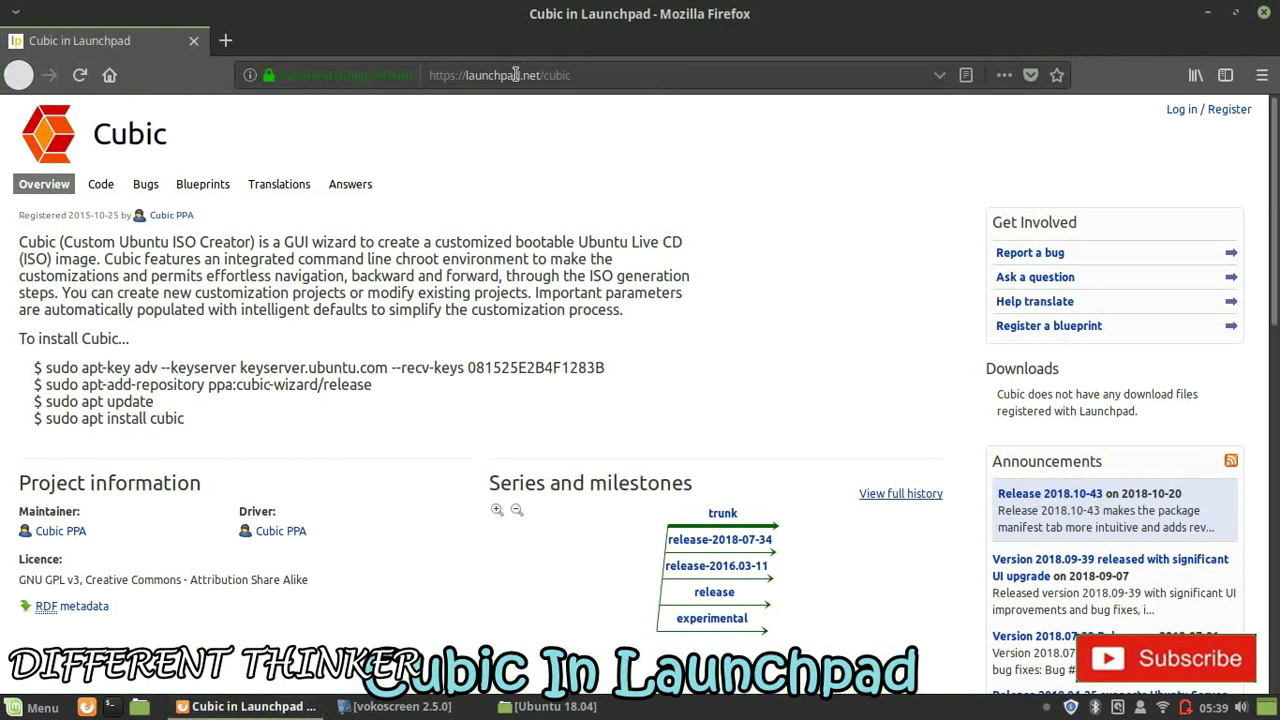
{"action": "left_click", "coordinate": [515, 75]}
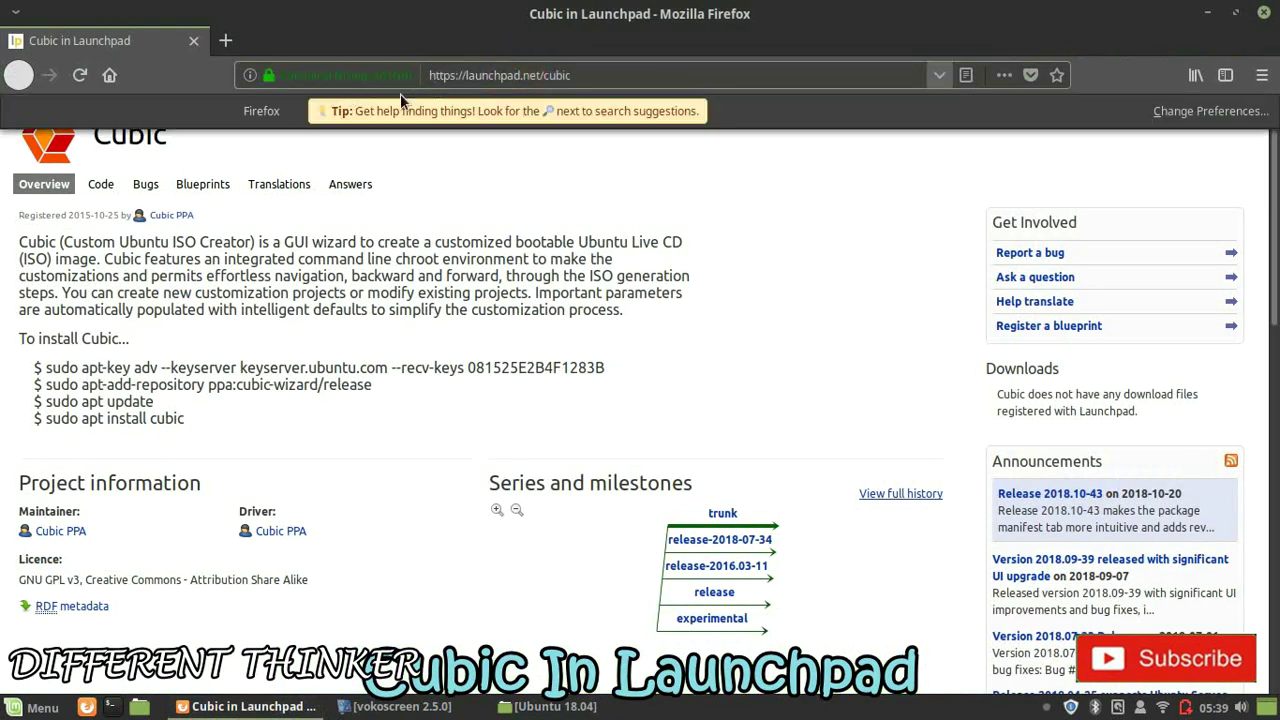
{"action": "left_click", "coordinate": [729, 196]}
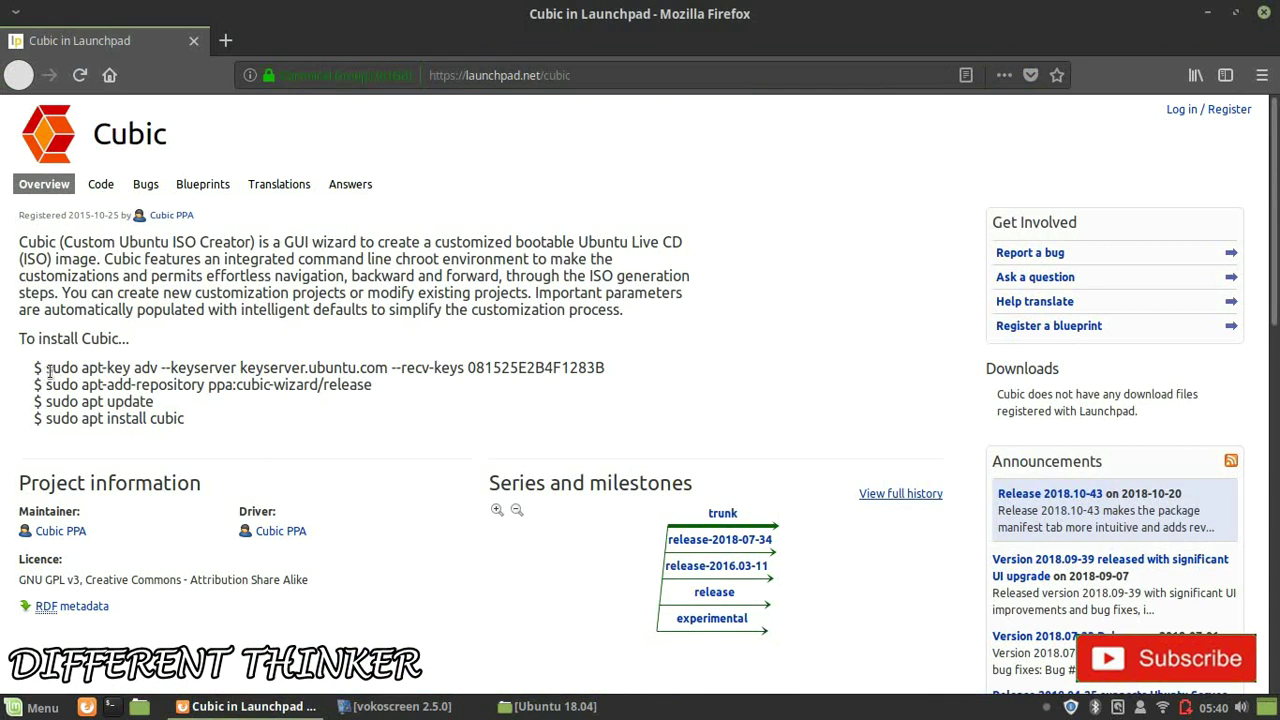
{"action": "left_click", "coordinate": [545, 4]}
{"action": "left_click_drag", "start_coordinate": [545, 4], "coordinate": [2, 148]}
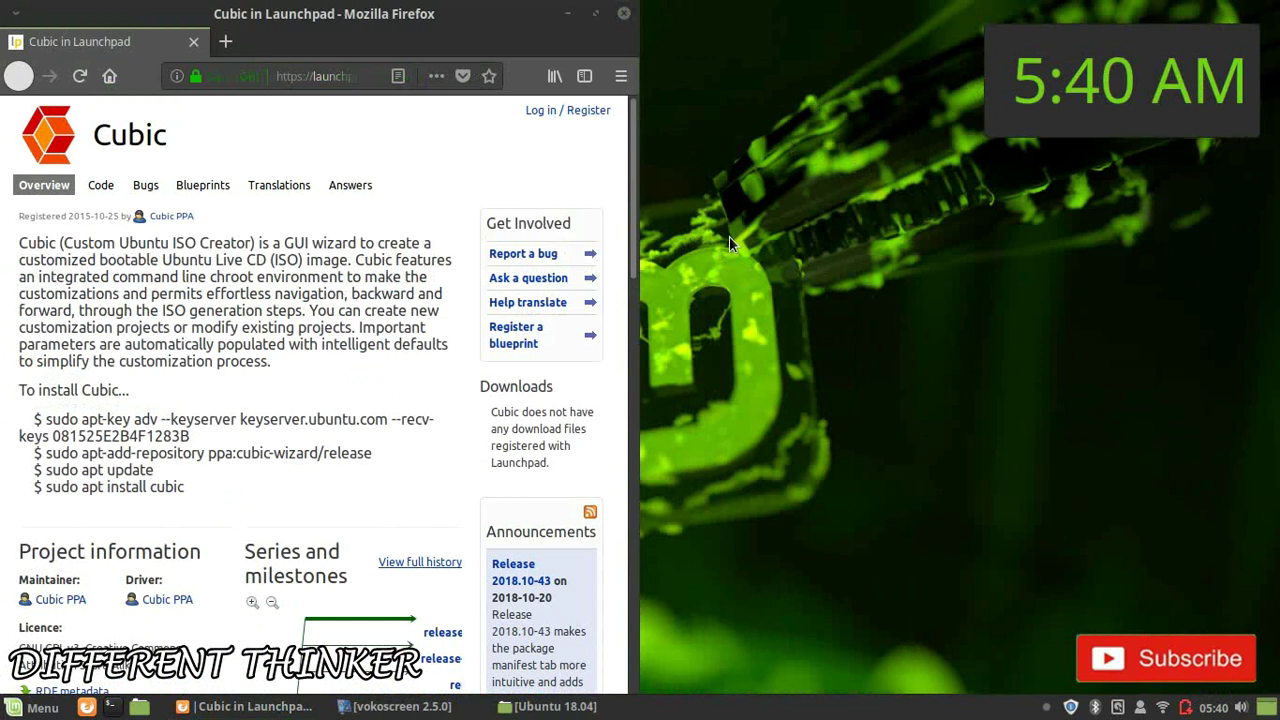
Step: Open a terminal window and place it in the free half of the screen beside the browser
{"action": "left_click", "coordinate": [876, 311]}
{"action": "key", "text": "ctrl+t"}
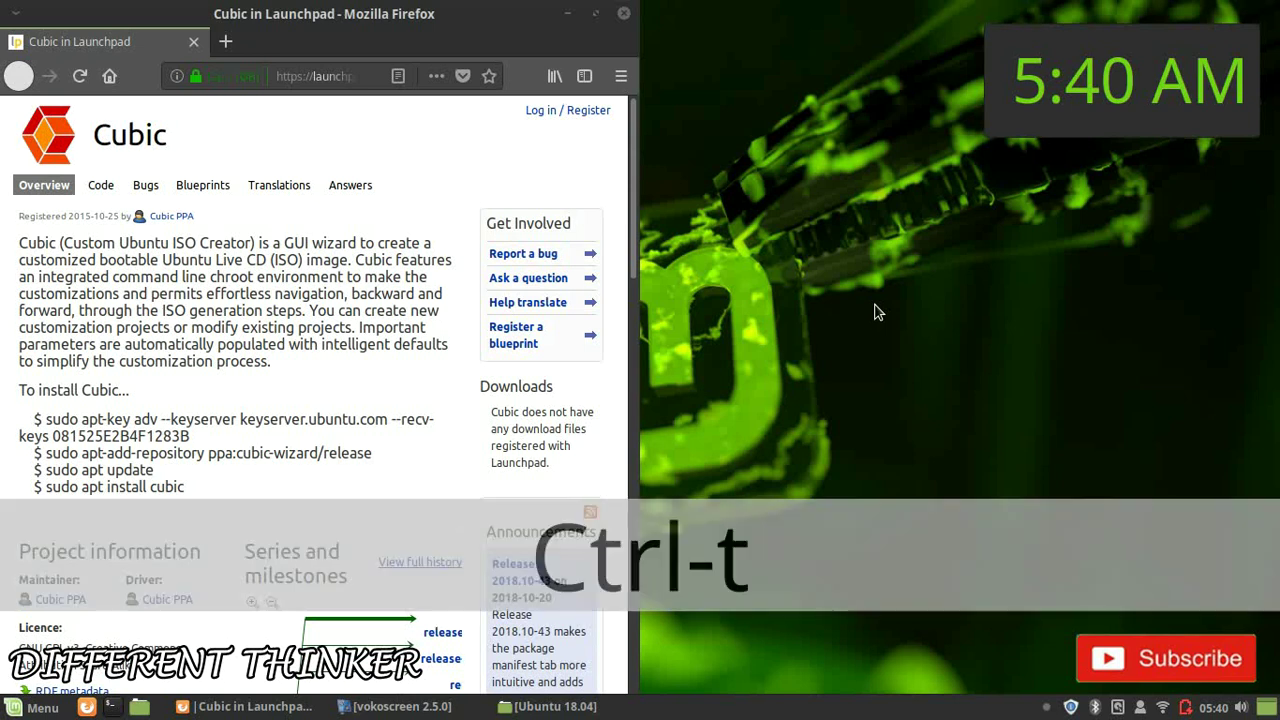
{"action": "key", "text": "ctrl+alt+t"}
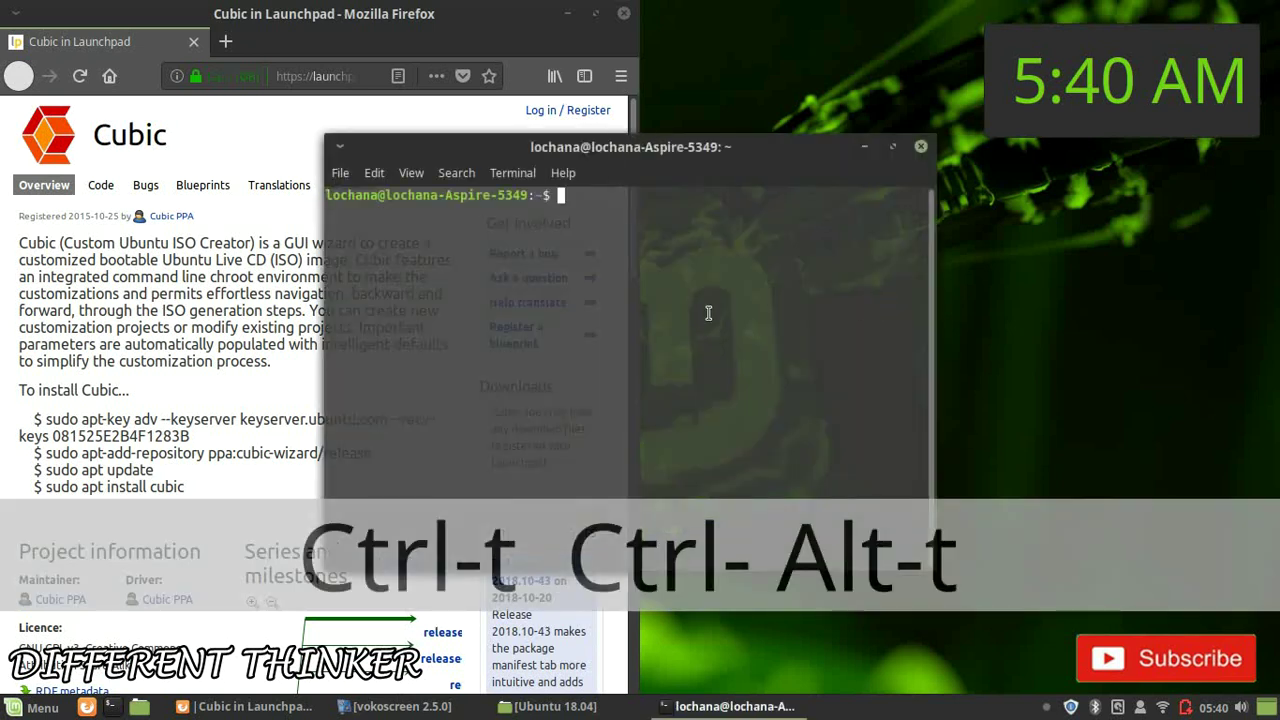
{"action": "left_click", "coordinate": [627, 153]}
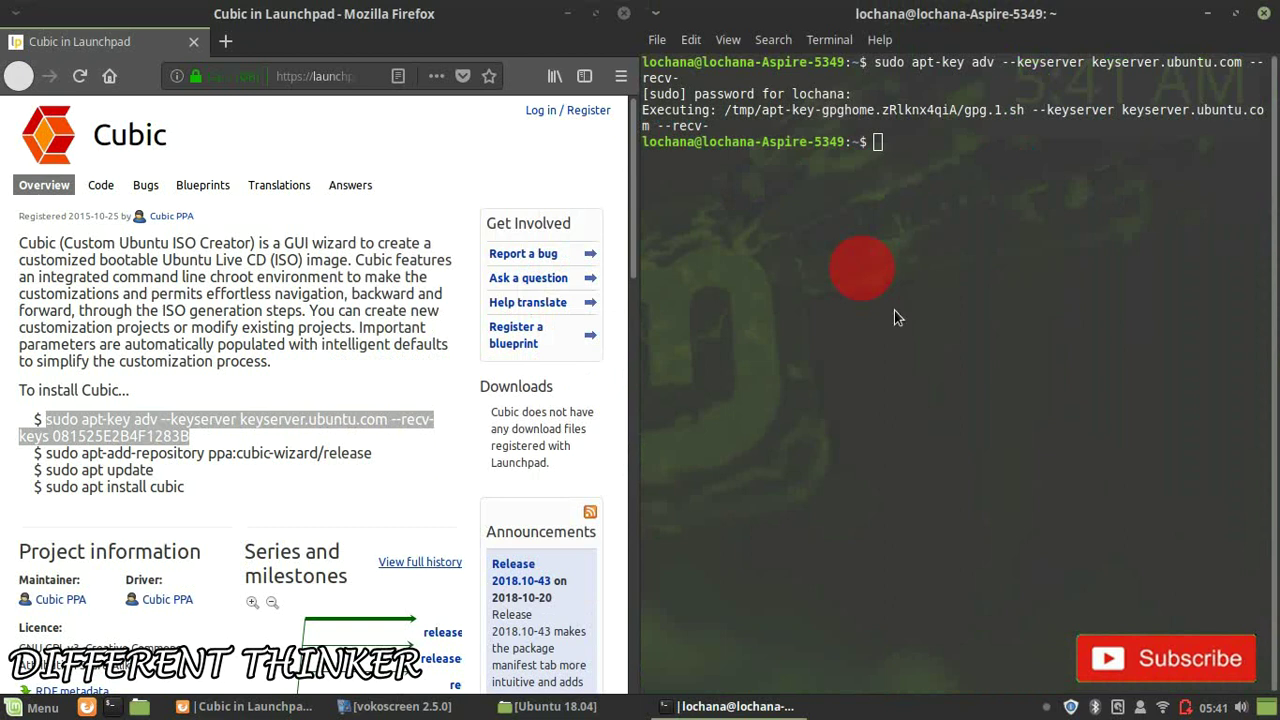
Step: Import the Cubic signing key from keyserver.ubuntu.com by running the web page's sudo apt-key adv command
{"action": "right_click", "coordinate": [866, 272]}
{"action": "left_click", "coordinate": [914, 390]}
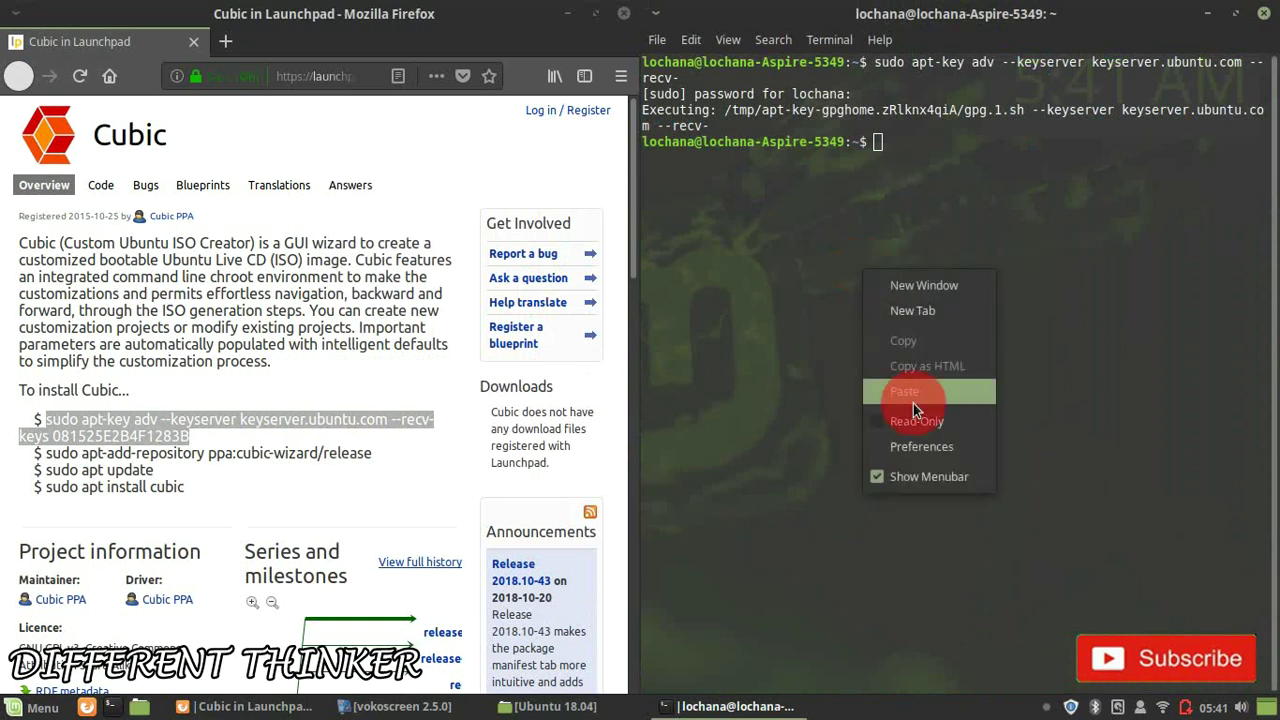
{"action": "key", "text": "Return"}
Step: Copy sudo apt-add-repository ppa:cubic-wizard/release from the Cubic page and run it in the terminal
{"action": "left_click_drag", "start_coordinate": [44, 455], "coordinate": [378, 458]}
{"action": "right_click", "coordinate": [379, 458]}
{"action": "left_click", "coordinate": [405, 468]}
{"action": "left_click", "coordinate": [962, 358]}
{"action": "right_click", "coordinate": [940, 300]}
{"action": "left_click", "coordinate": [997, 421]}
{"action": "key", "text": "Return"}
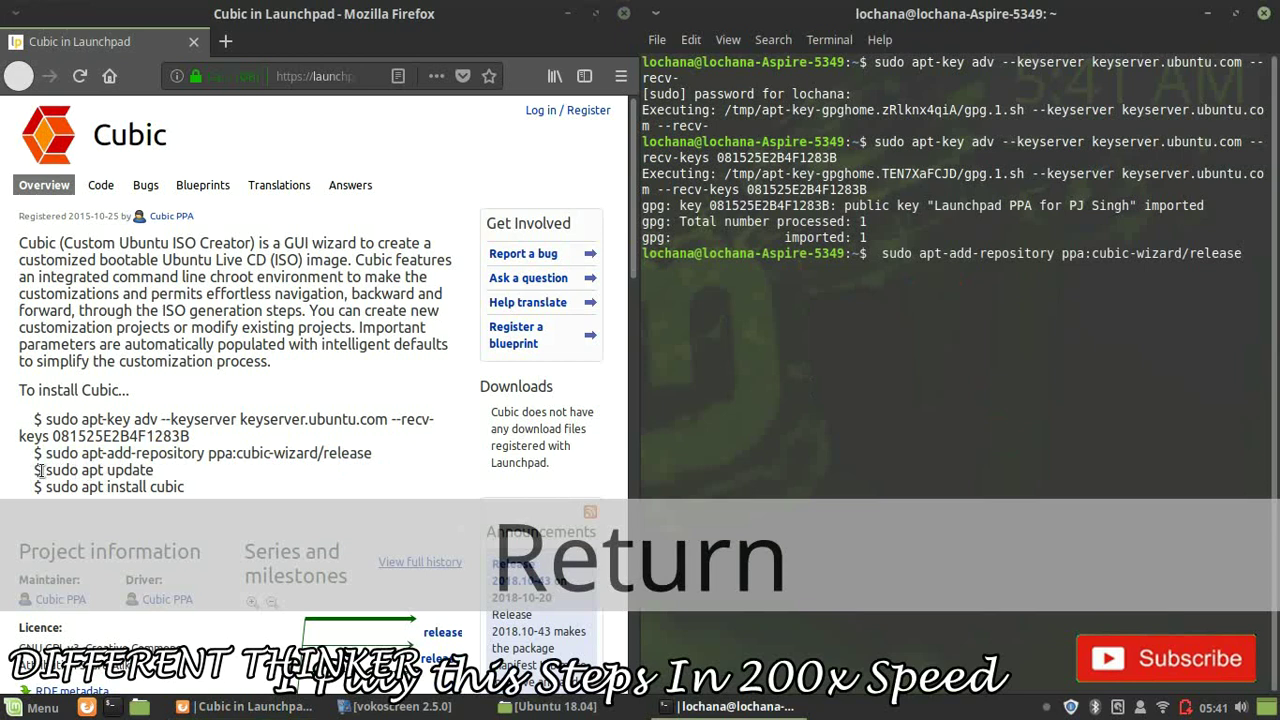
Step: Confirm adding the Cubic PPA and transfer the sudo apt update command from the web page to the terminal prompt
{"action": "left_click_drag", "start_coordinate": [45, 470], "coordinate": [158, 478]}
{"action": "right_click", "coordinate": [135, 462]}
{"action": "left_click", "coordinate": [150, 472]}
{"action": "key", "text": "Return"}
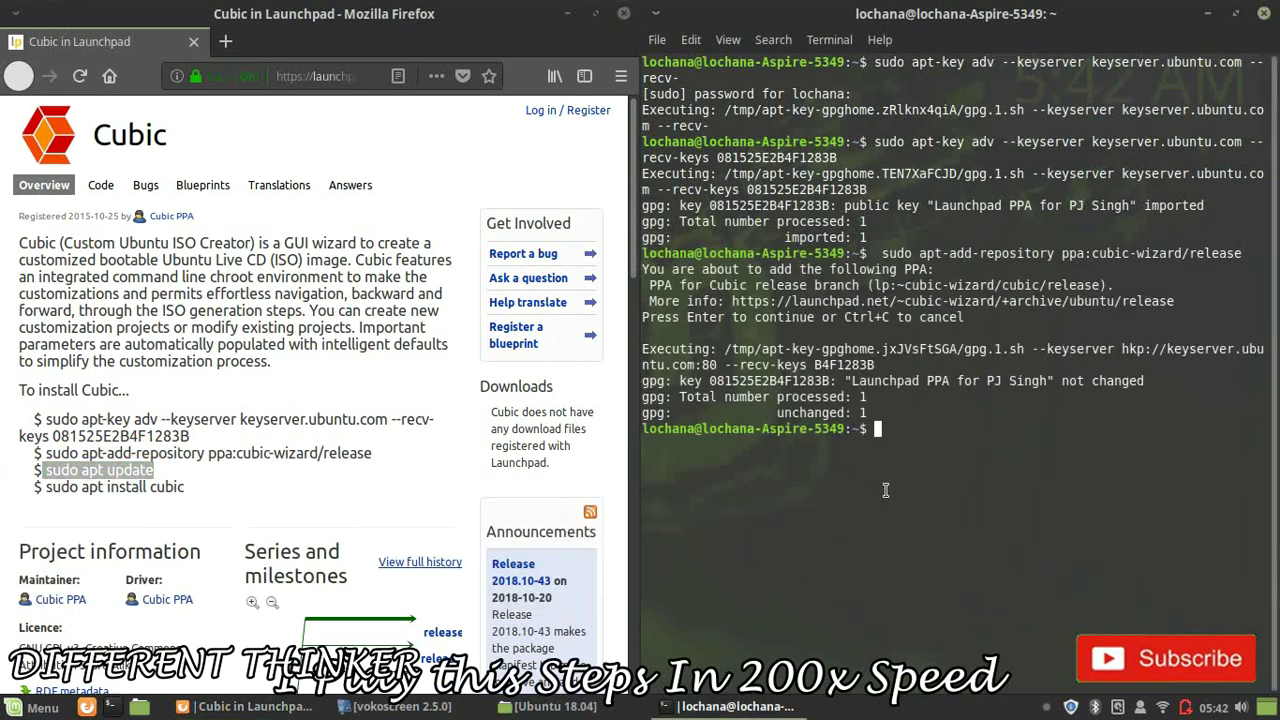
{"action": "right_click", "coordinate": [1037, 458]}
{"action": "left_click", "coordinate": [1061, 584]}
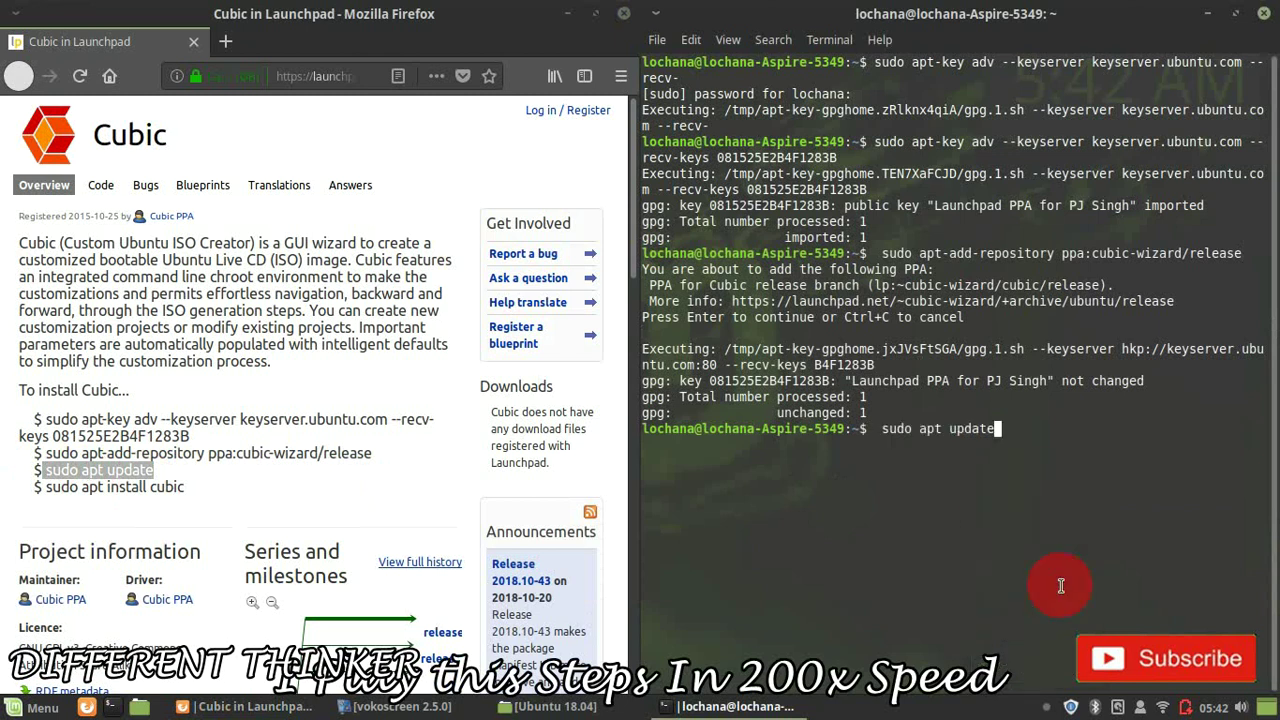
Step: Remove the leading space from the sudo apt update command and run it
{"action": "key", "text": "Left"}
{"action": "key", "text": "Left"}
{"action": "key", "text": "Left"}
{"action": "key", "text": "Left"}
{"action": "key", "text": "Left"}
{"action": "key", "text": "Left"}
{"action": "key", "text": "Left"}
{"action": "key", "text": "Left"}
{"action": "key", "text": "Left"}
{"action": "key", "text": "Left"}
{"action": "key", "text": "Left"}
{"action": "key", "text": "Left"}
{"action": "key", "text": "Left"}
{"action": "key", "text": "Left"}
{"action": "key", "text": "Left"}
{"action": "key", "text": "BackSpace"}
{"action": "key", "text": "End"}
{"action": "key", "text": "Return"}
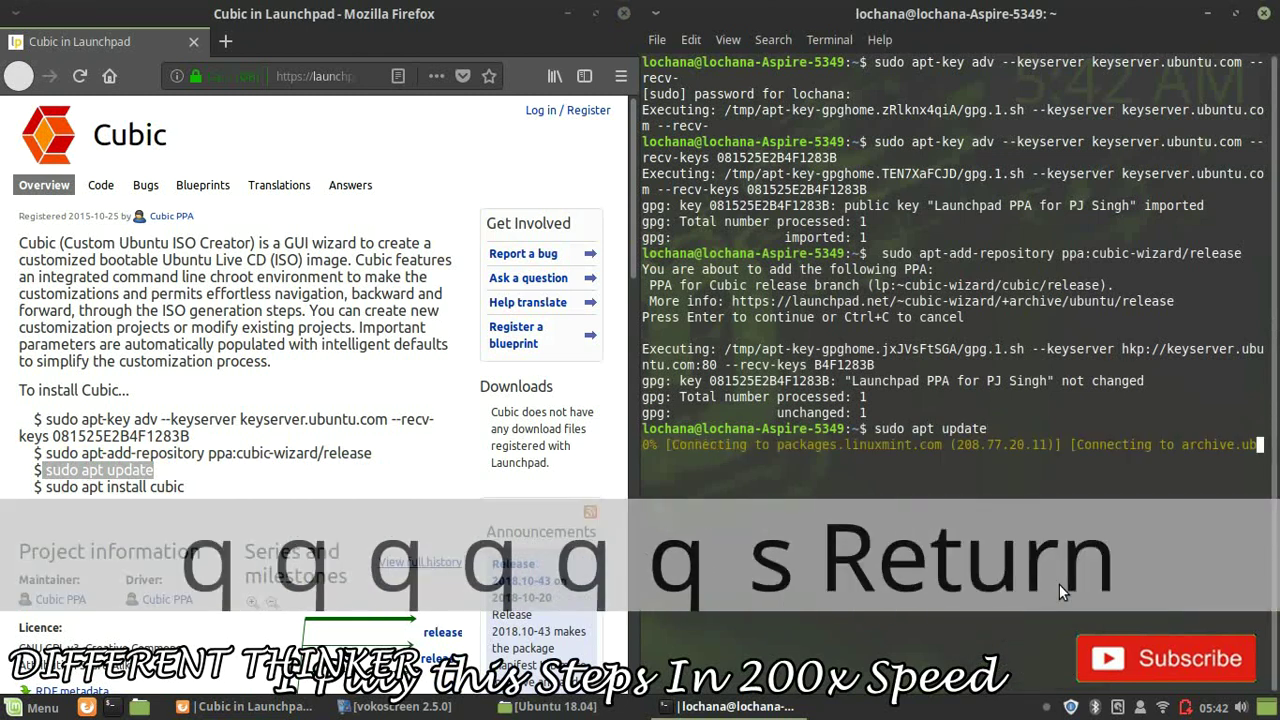
Step: Run sudo apt install cubic in the terminal to install the Cubic package
{"action": "right_click", "coordinate": [1051, 588]}
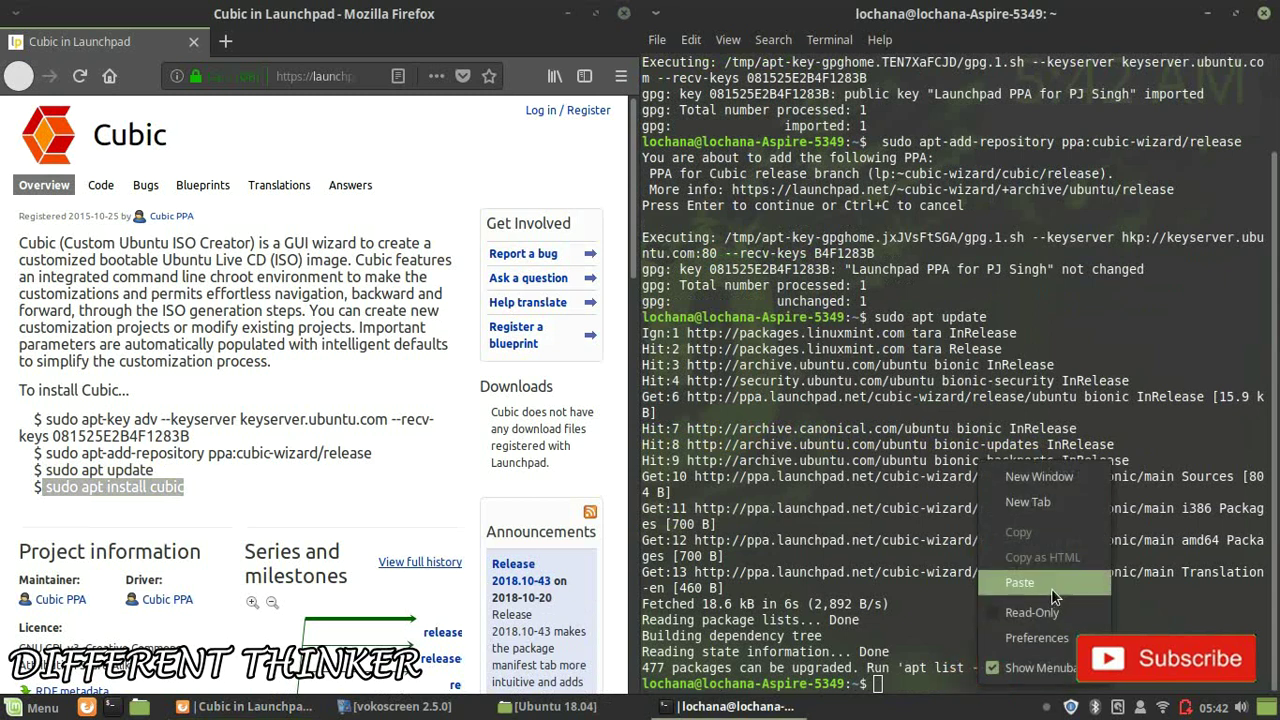
{"action": "left_click", "coordinate": [1055, 588]}
{"action": "key", "text": "Return"}
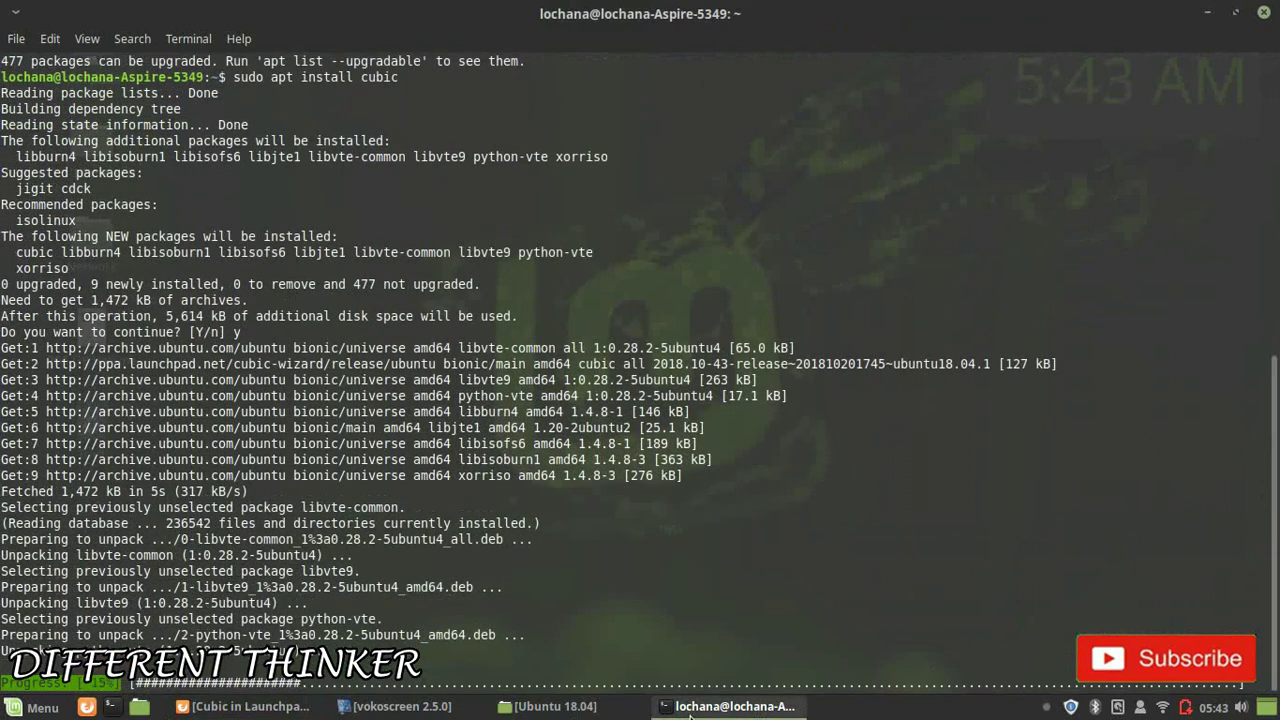
{"action": "left_click", "coordinate": [799, 611]}
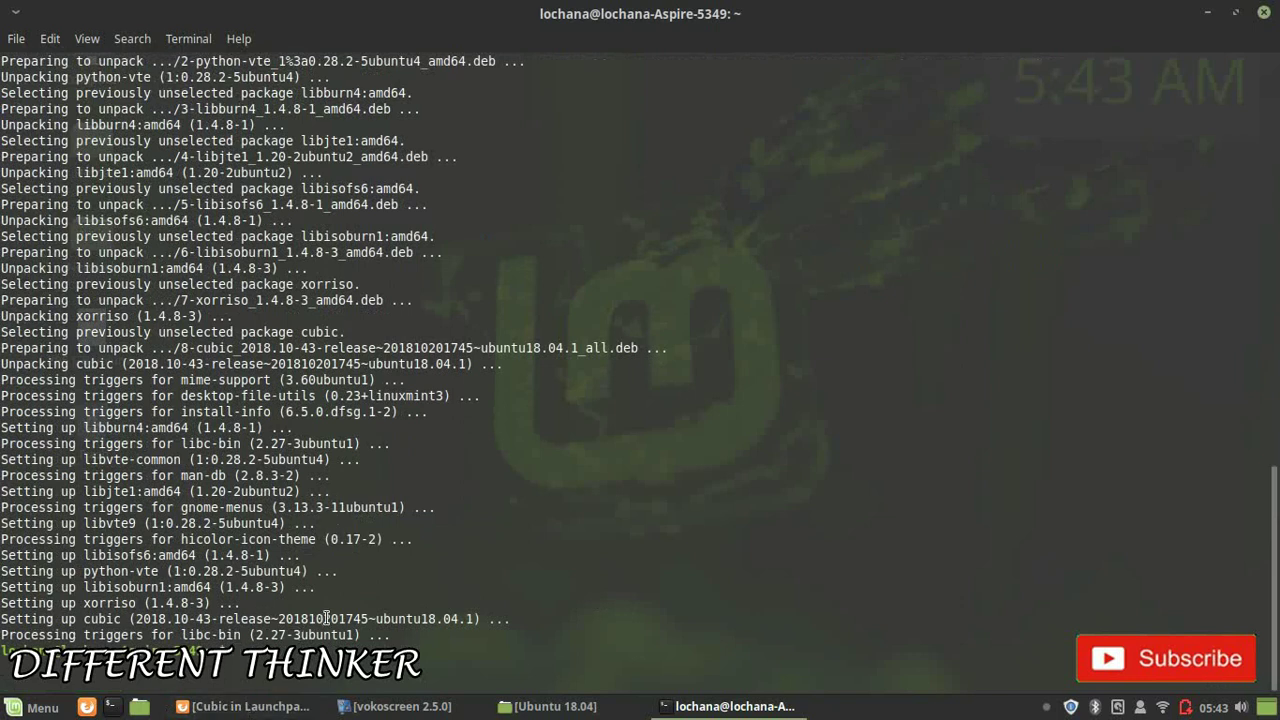
Step: Search the installed applications for cubic and launch Cubic
{"action": "key", "text": "super"}
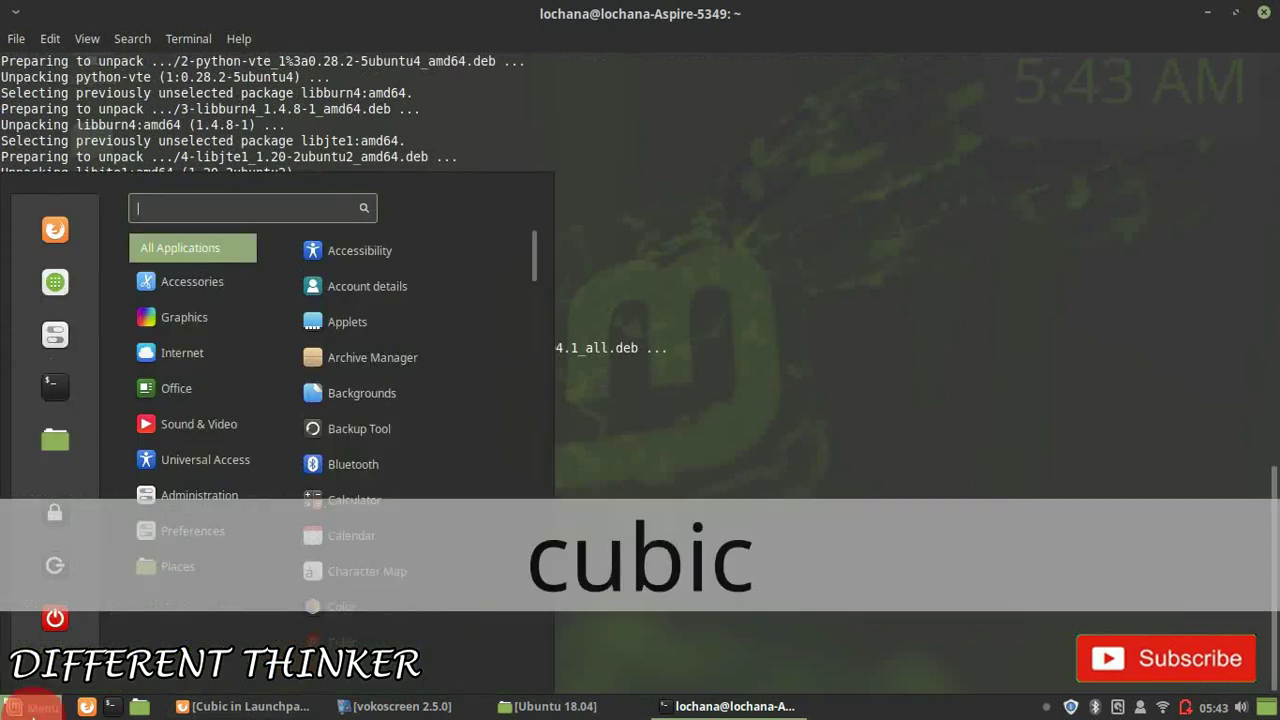
{"action": "type", "text": "cubi"}
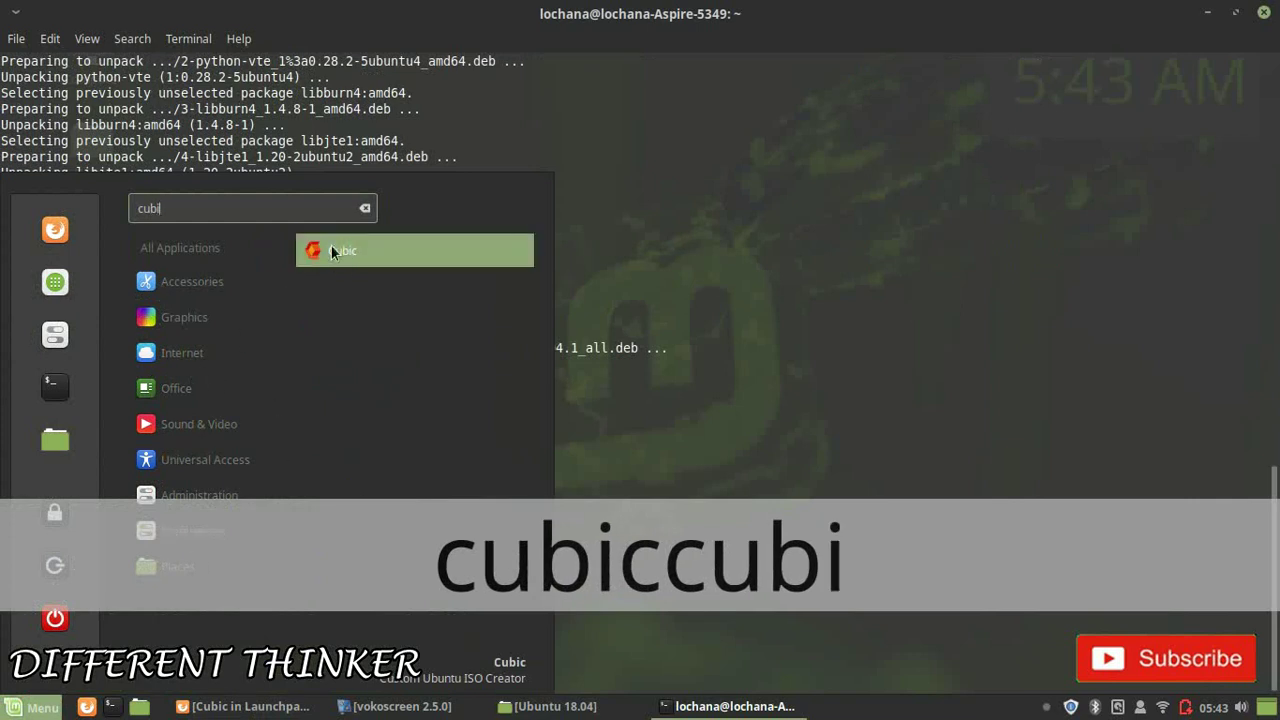
{"action": "type", "text": "c"}
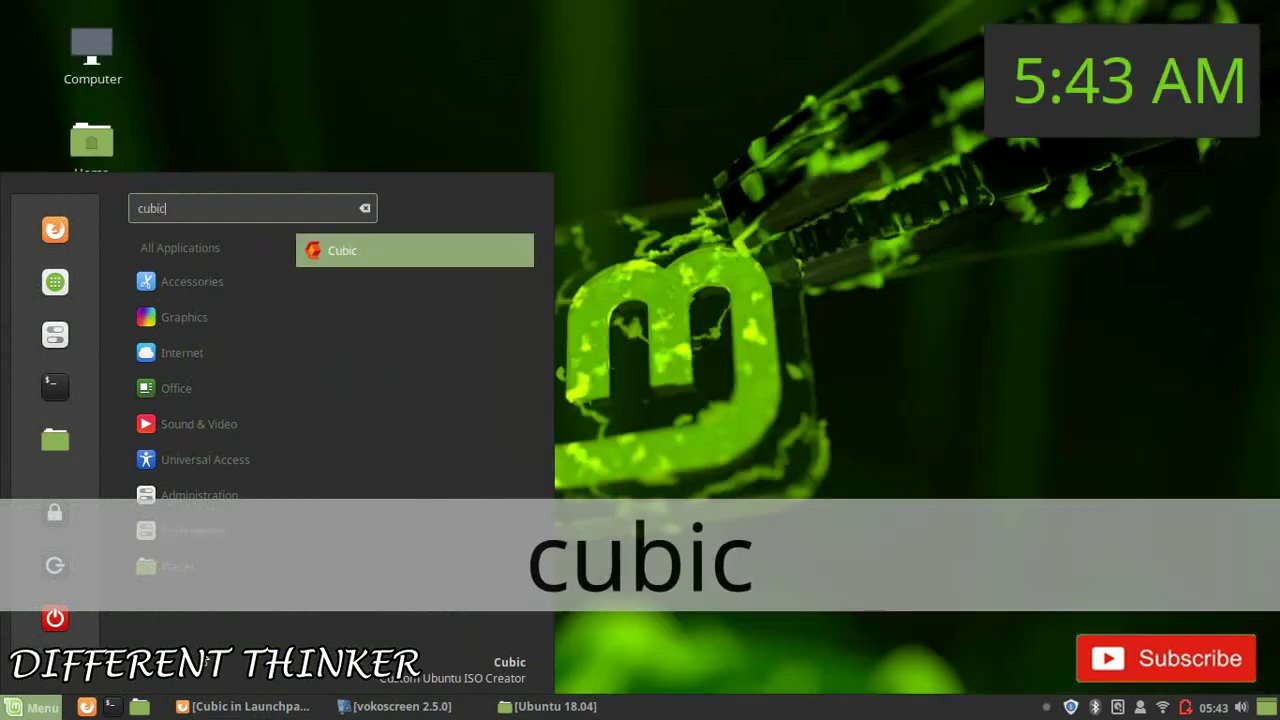
{"action": "left_click", "coordinate": [404, 256]}
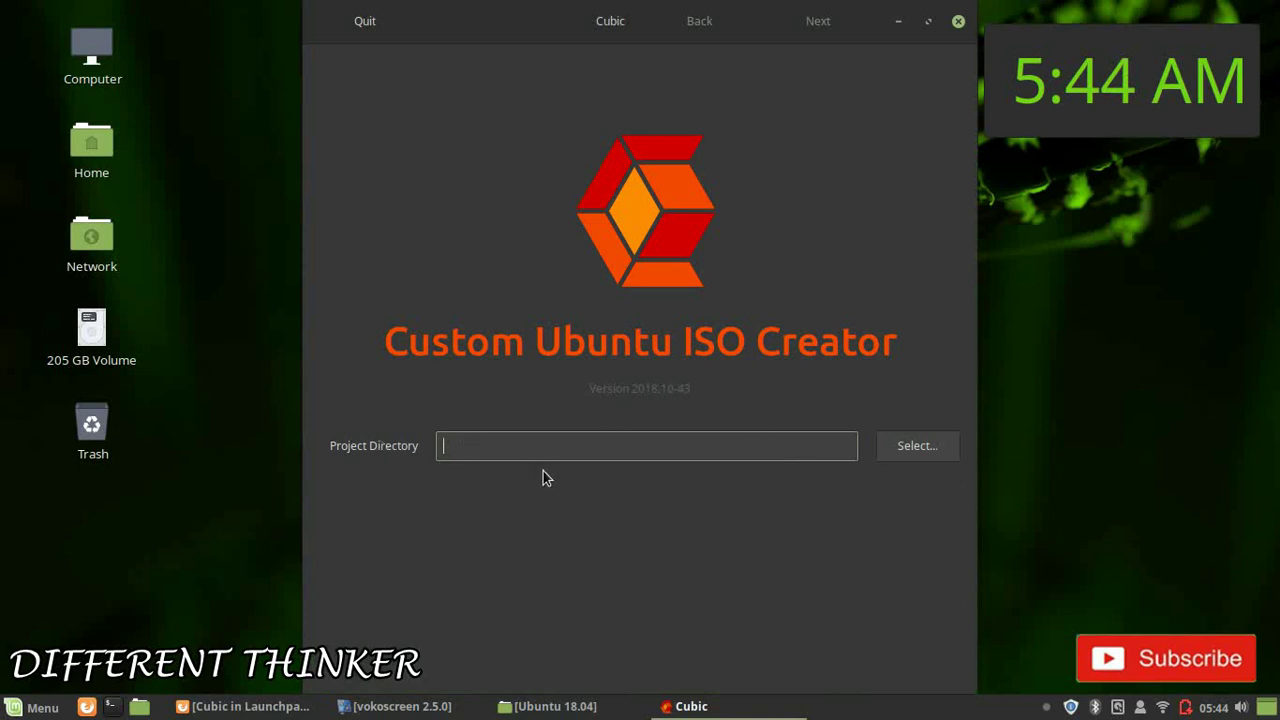
Step: Create a folder named My OS inside Documents while choosing the project directory
{"action": "left_click", "coordinate": [946, 454]}
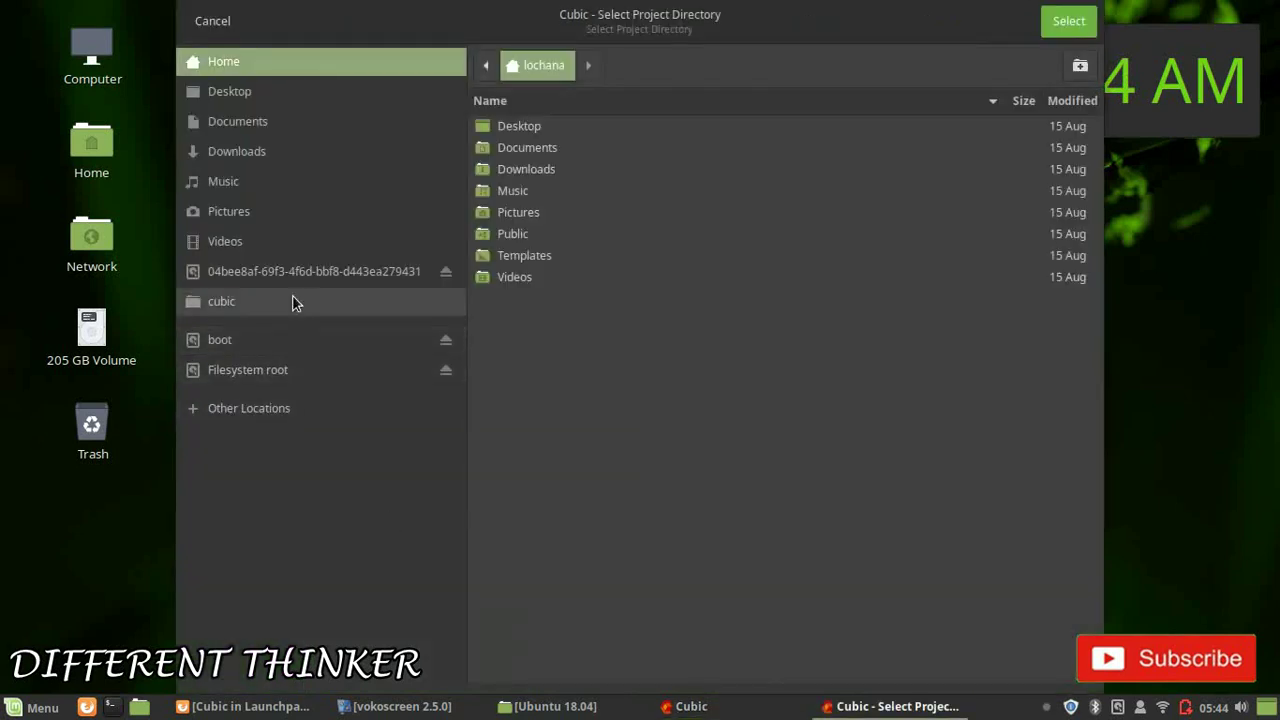
{"action": "left_click", "coordinate": [294, 153]}
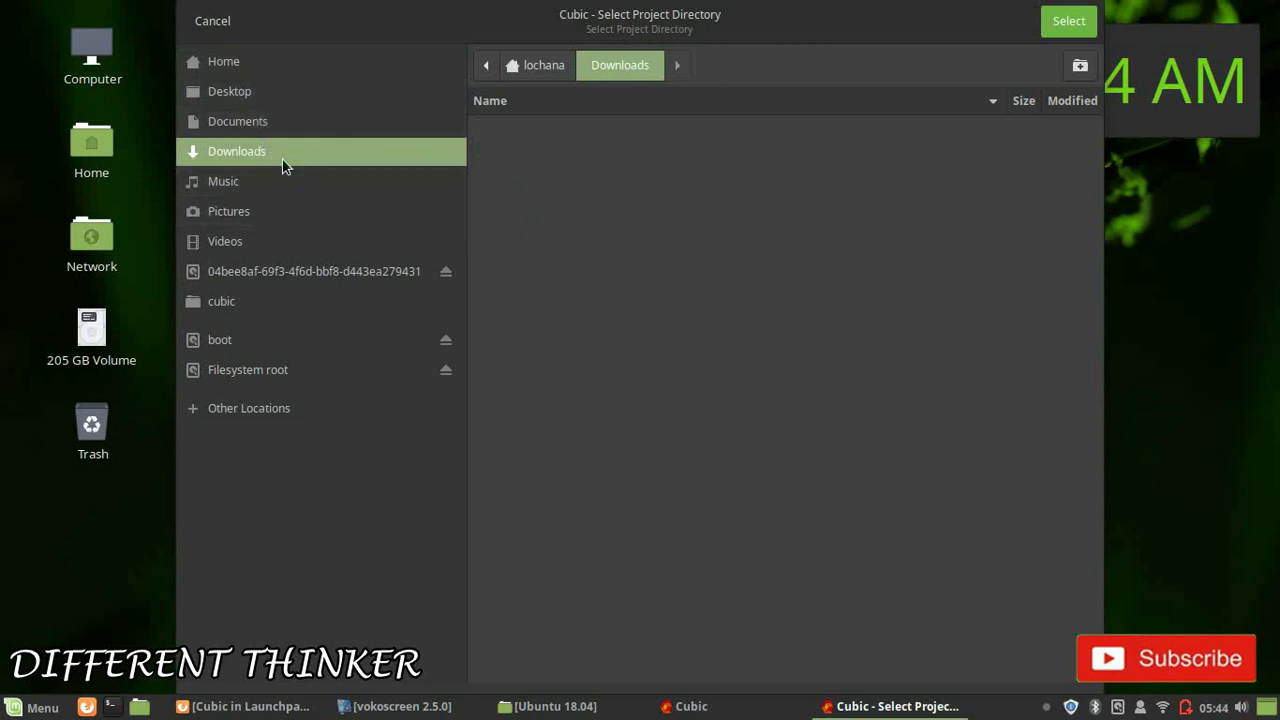
{"action": "left_click", "coordinate": [251, 116]}
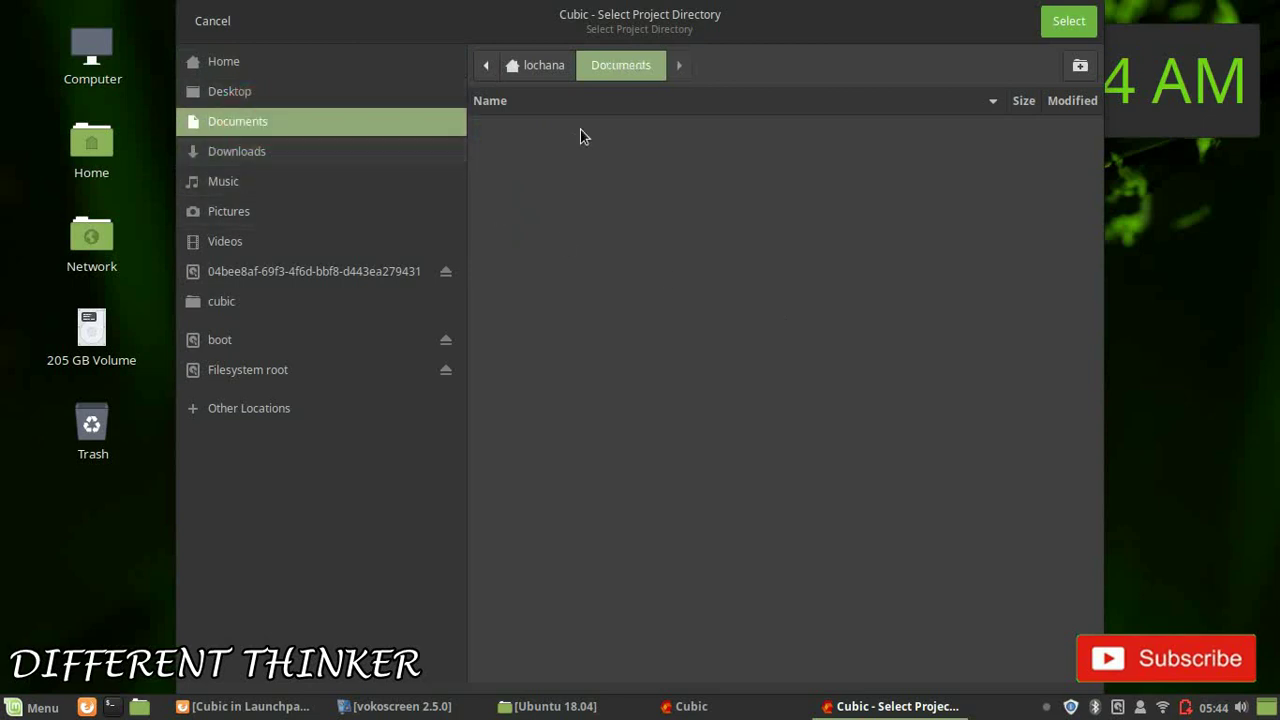
{"action": "left_click", "coordinate": [1080, 65]}
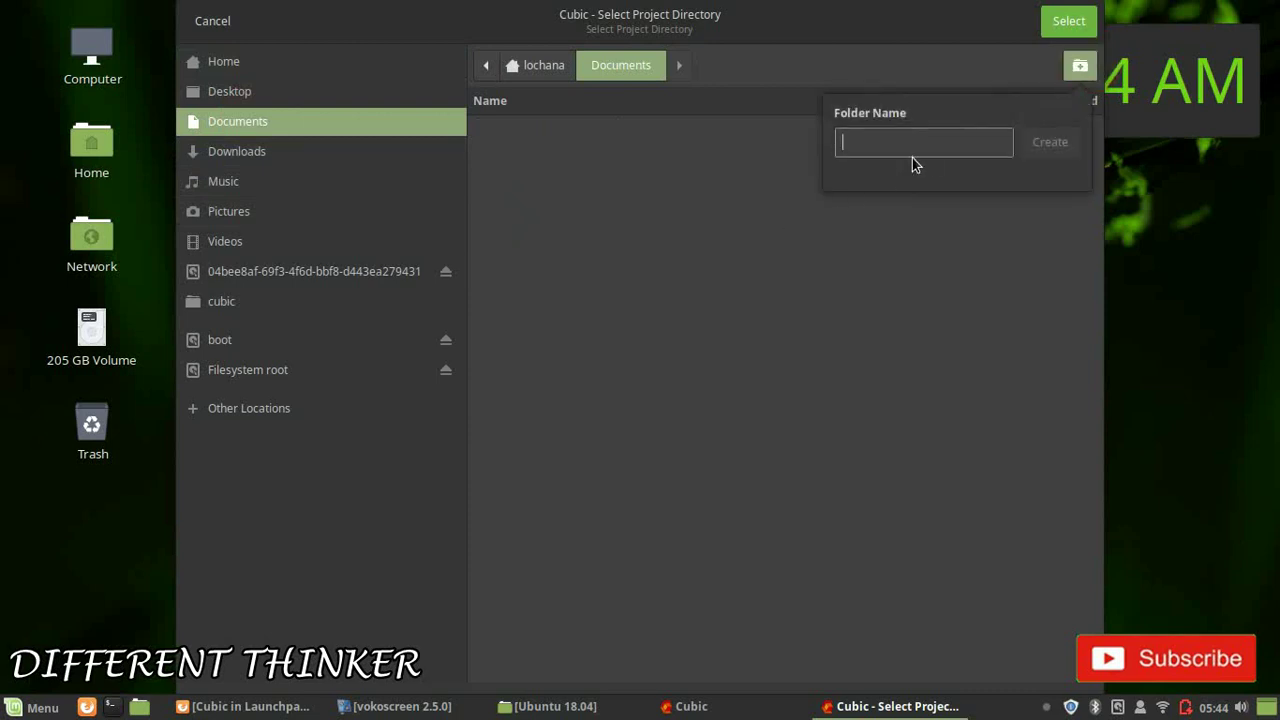
{"action": "type", "text": "My "}
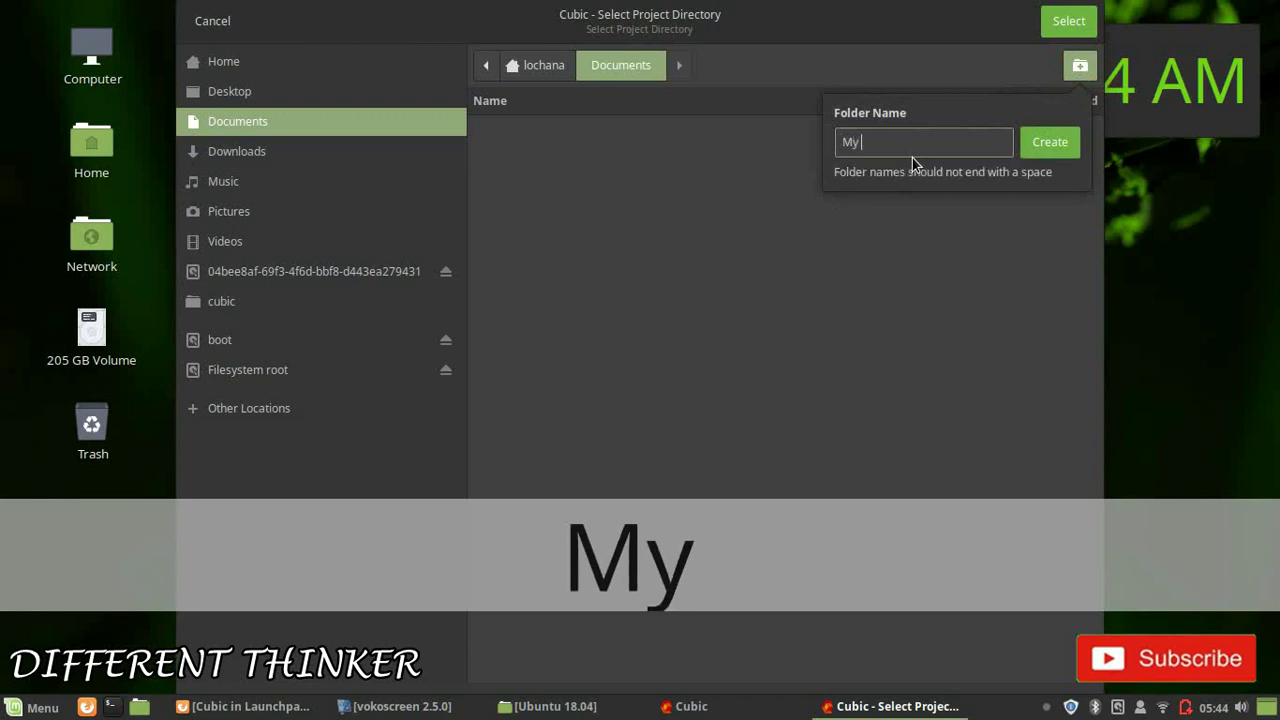
{"action": "type", "text": "OS"}
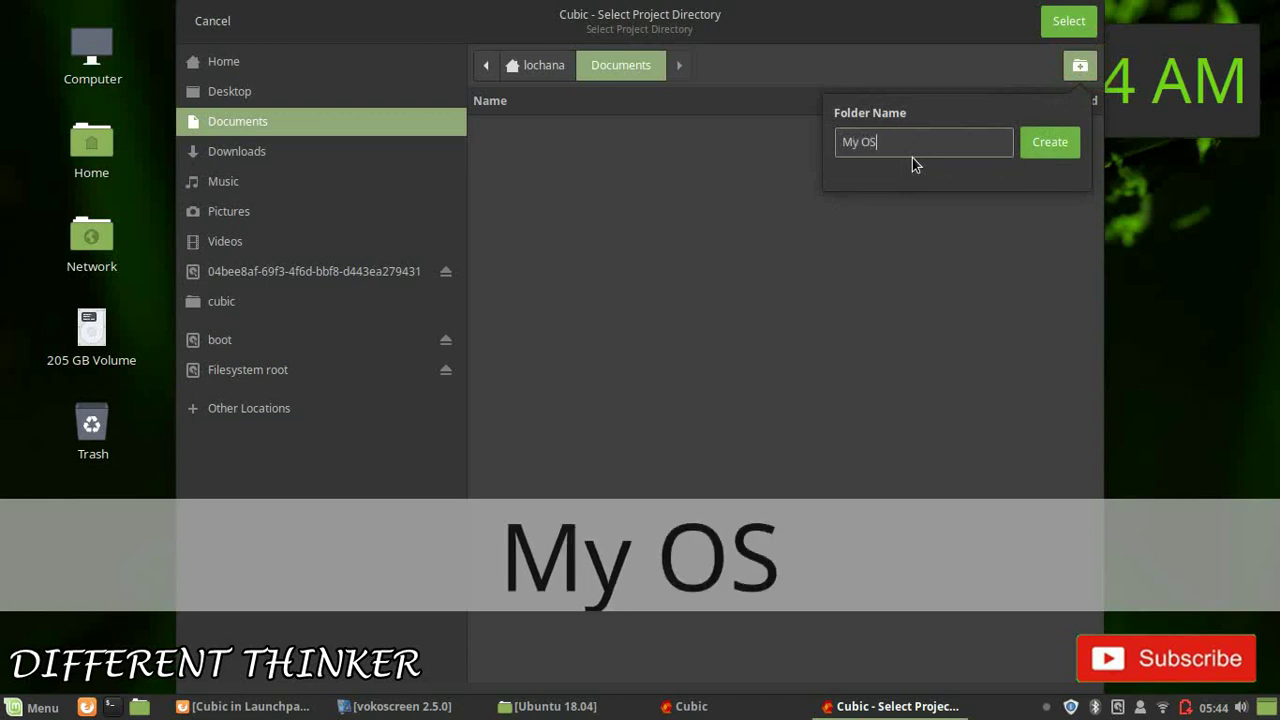
{"action": "key", "text": "Return"}
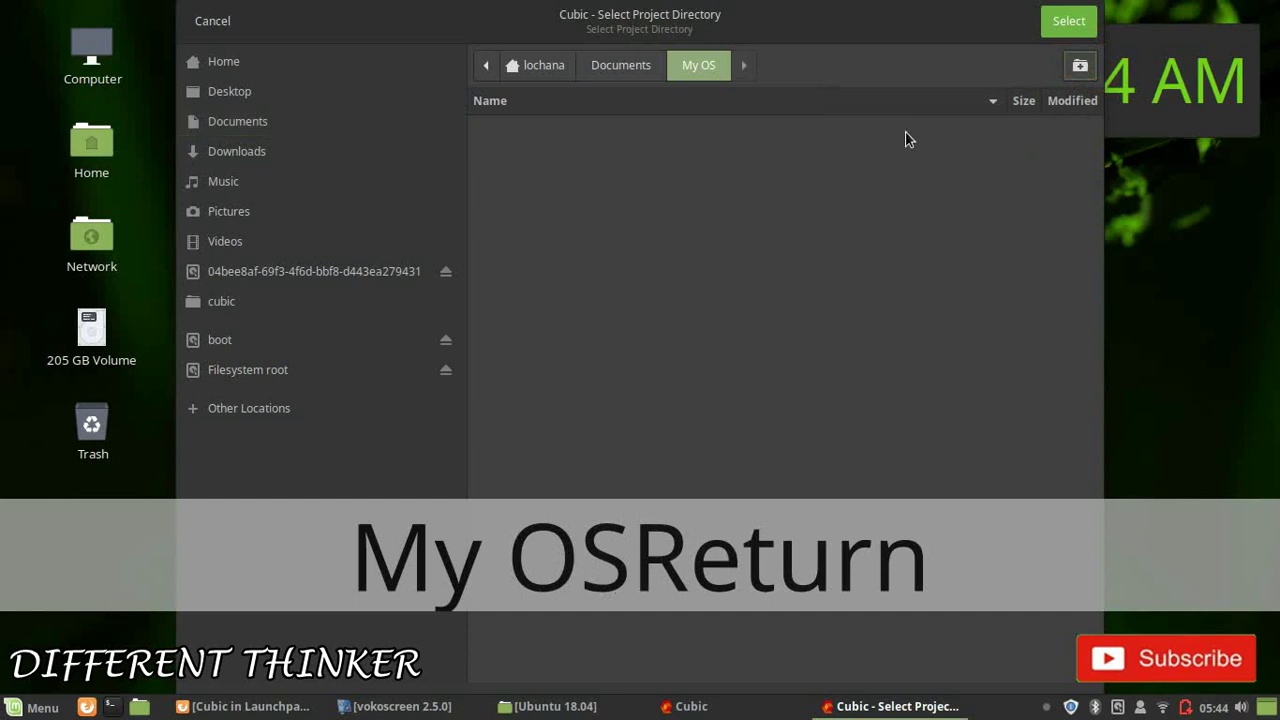
Step: Set the My OS folder as the project directory and continue to the disk image selection page
{"action": "left_click", "coordinate": [620, 67]}
{"action": "left_click", "coordinate": [698, 67]}
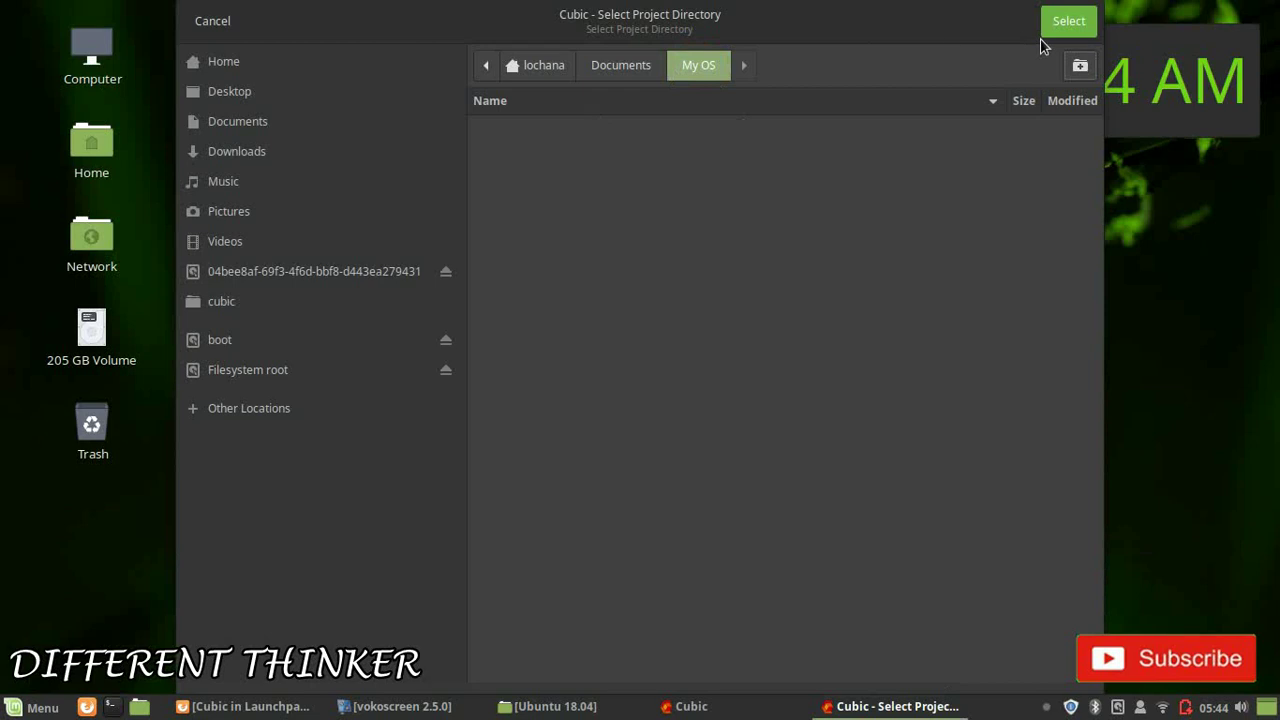
{"action": "left_click", "coordinate": [1069, 30]}
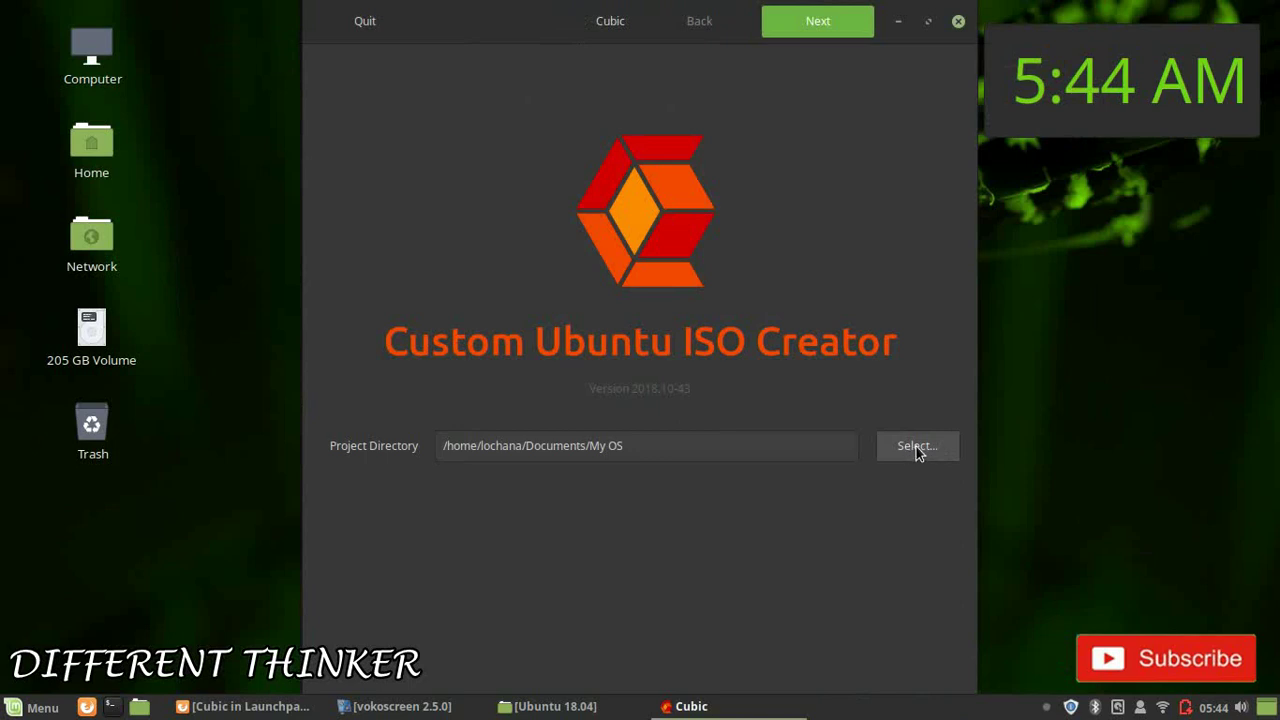
{"action": "left_click", "coordinate": [802, 27]}
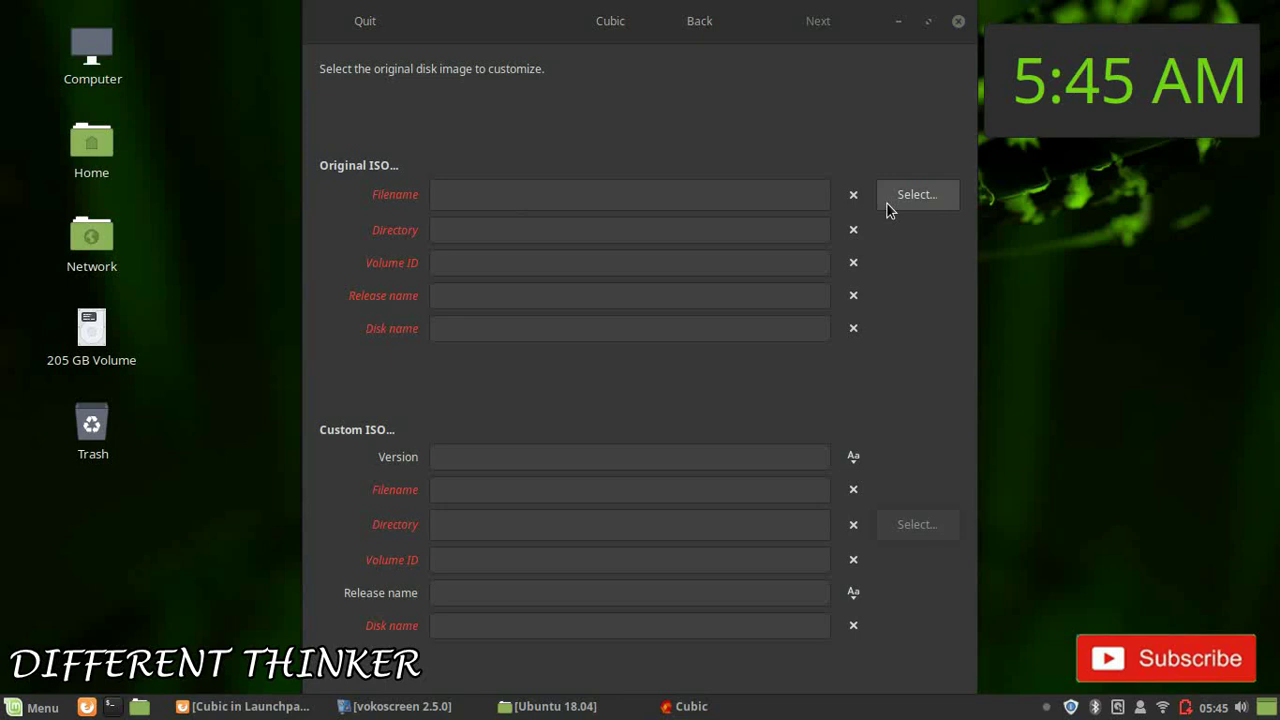
Step: Switch to Firefox, load ubuntu.com in place of the Launchpad page and open the site's Download section
{"action": "left_click", "coordinate": [240, 706]}
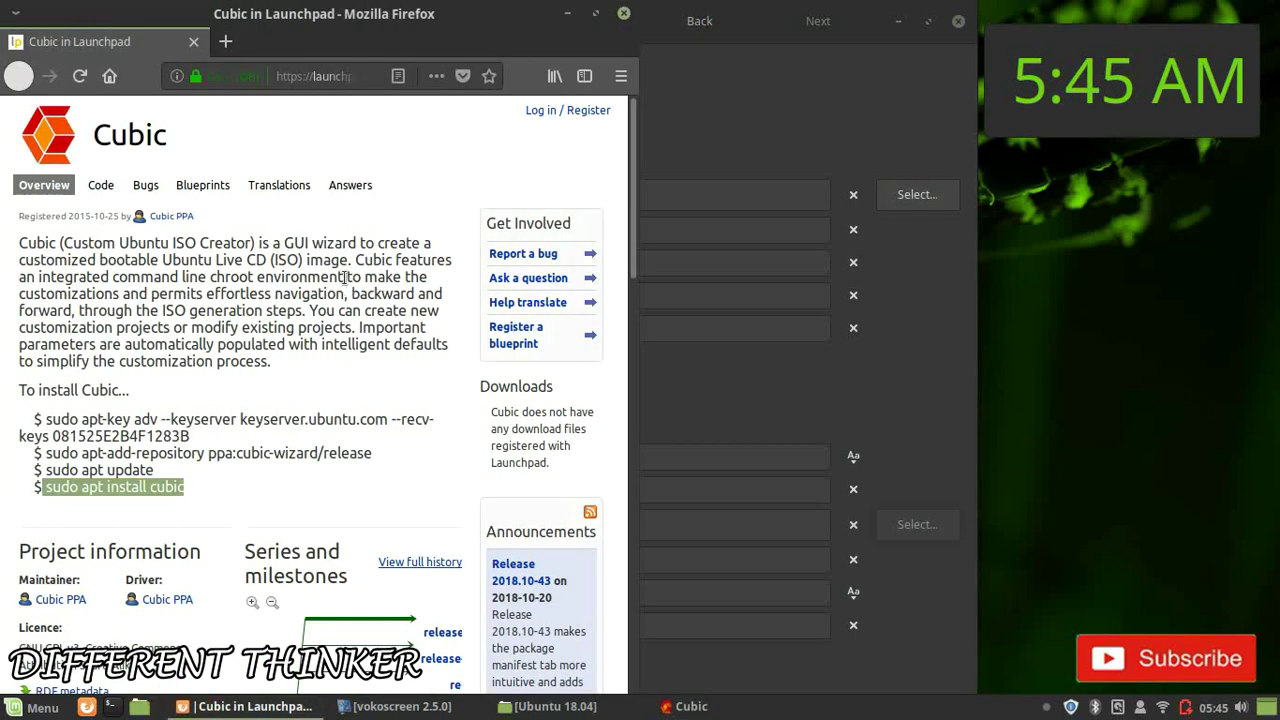
{"action": "left_click", "coordinate": [225, 41]}
{"action": "left_click", "coordinate": [194, 43]}
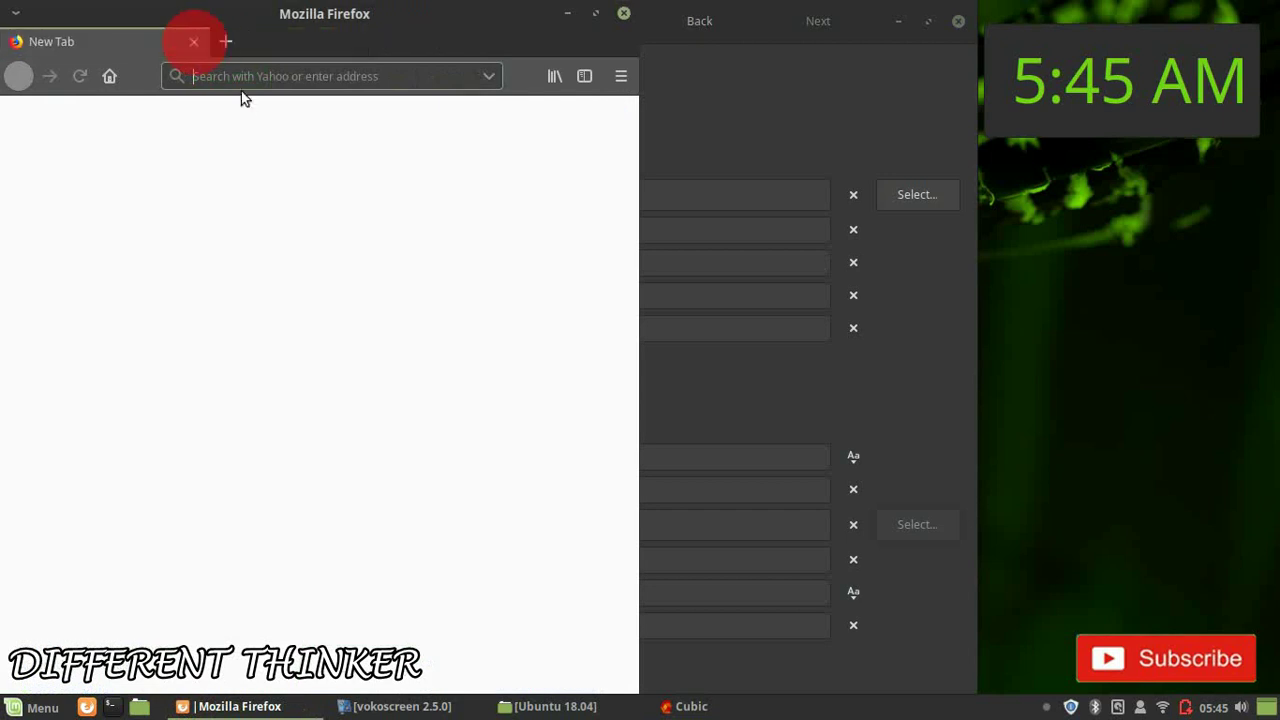
{"action": "type", "text": "ubuntu"}
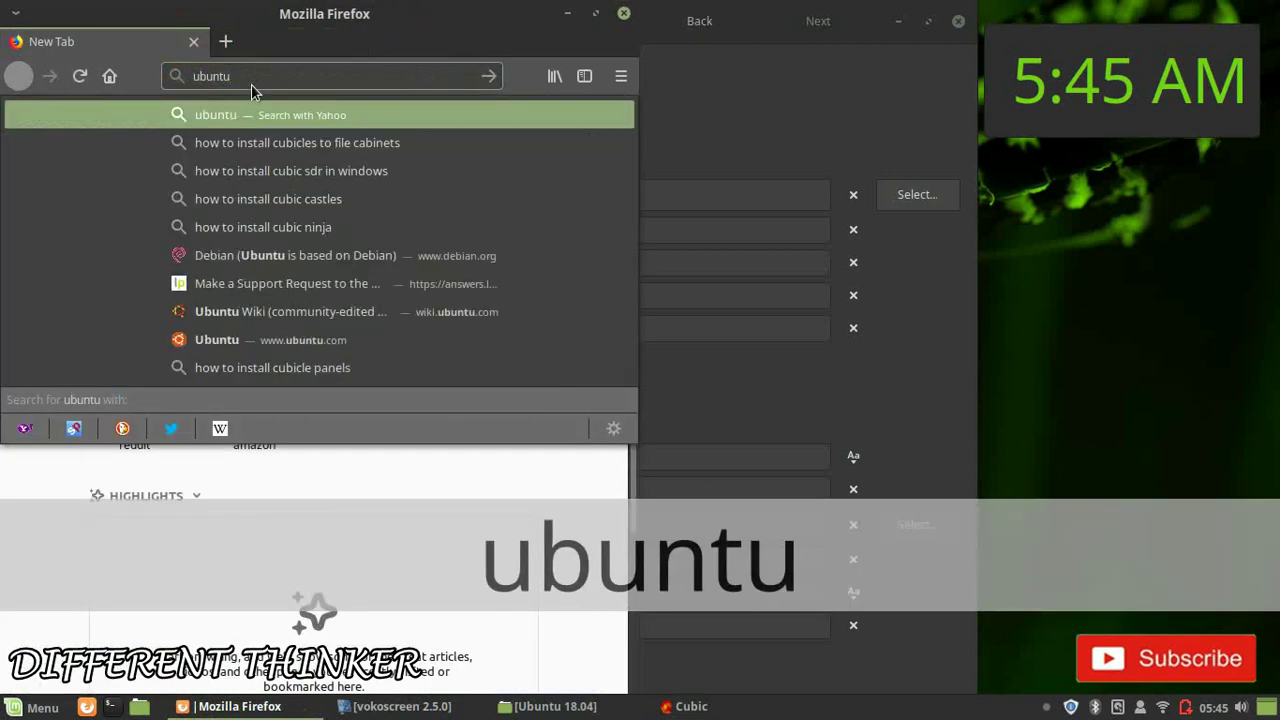
{"action": "type", "text": ".com"}
{"action": "key", "text": "Return"}
{"action": "double_click", "coordinate": [388, 12]}
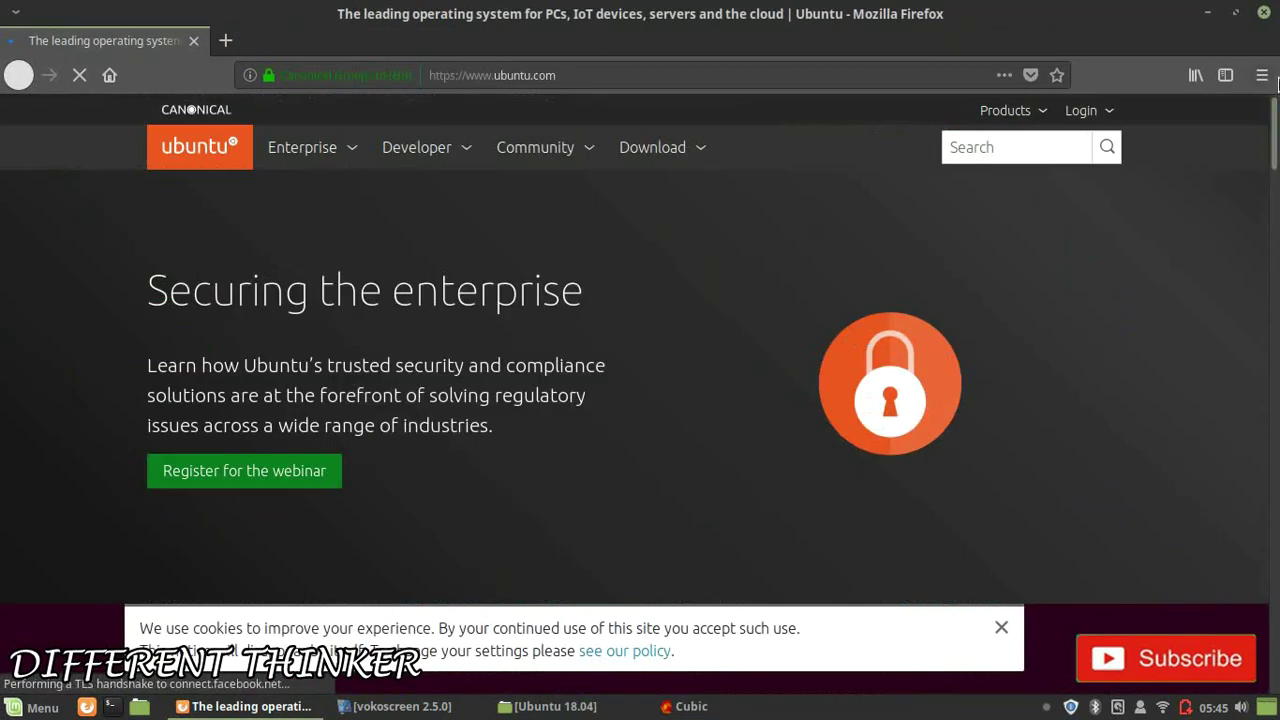
{"action": "left_click", "coordinate": [692, 138]}
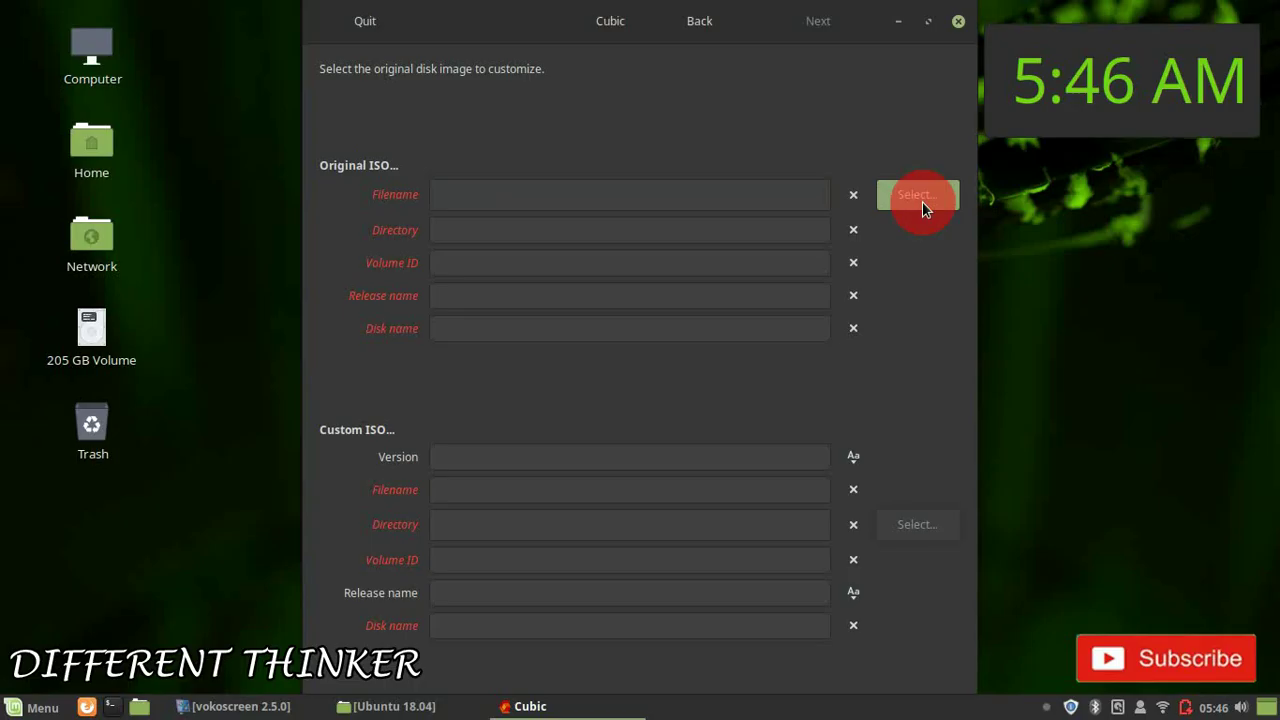
Step: Select bionic-desktop-amd64.iso from the mounted volume's Documents/OS/Ubuntu/Ubuntu 18.04 folder as the original disk image and dismiss the inserted-medium prompt
{"action": "left_click", "coordinate": [922, 201]}
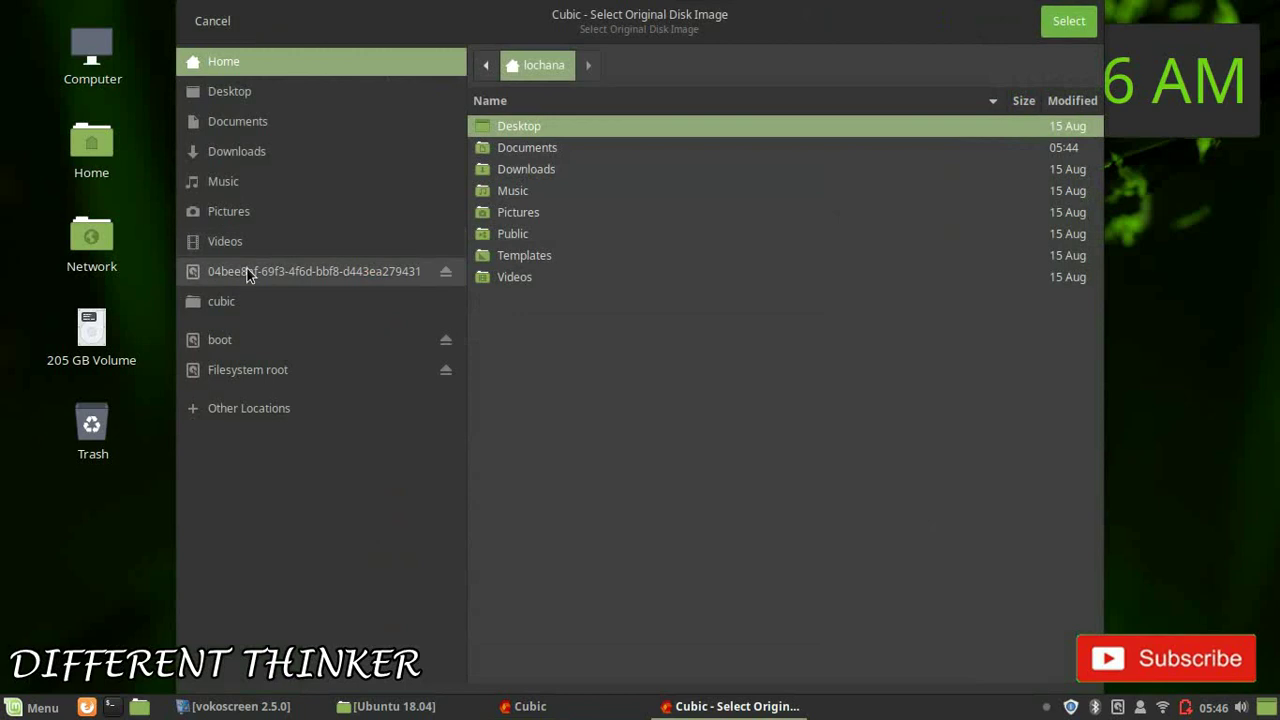
{"action": "left_click", "coordinate": [286, 370]}
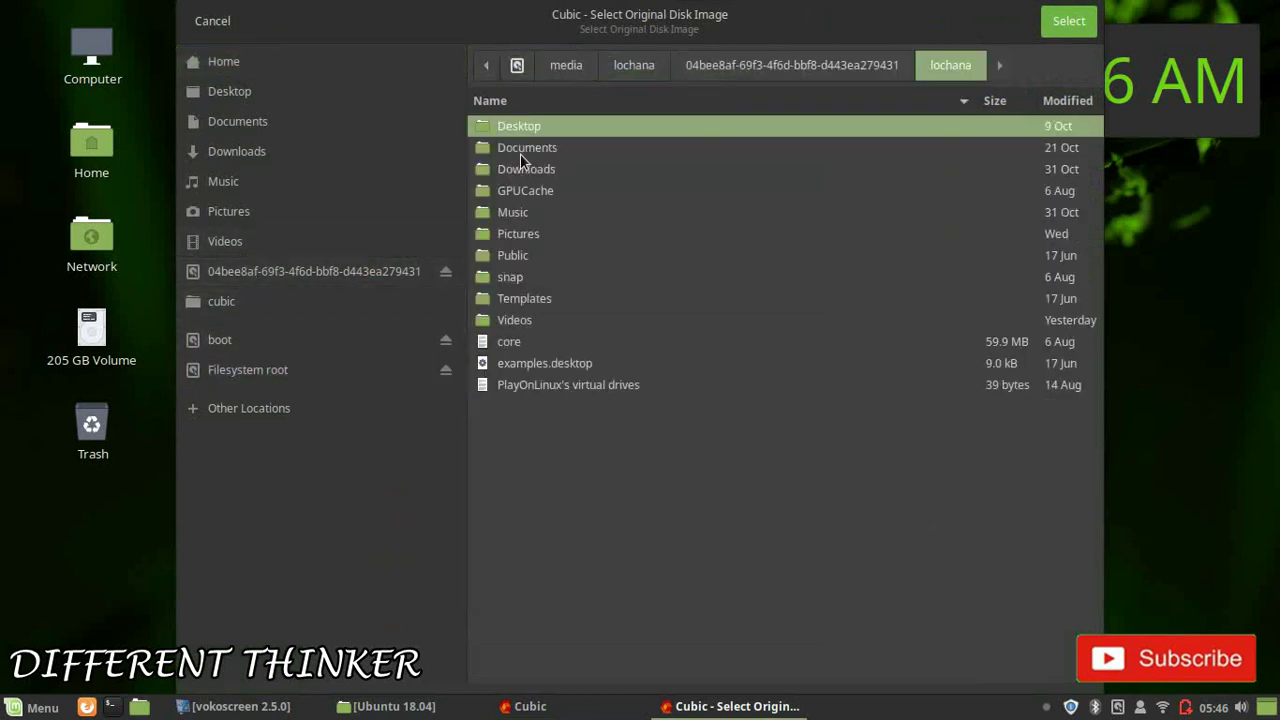
{"action": "double_click", "coordinate": [520, 148]}
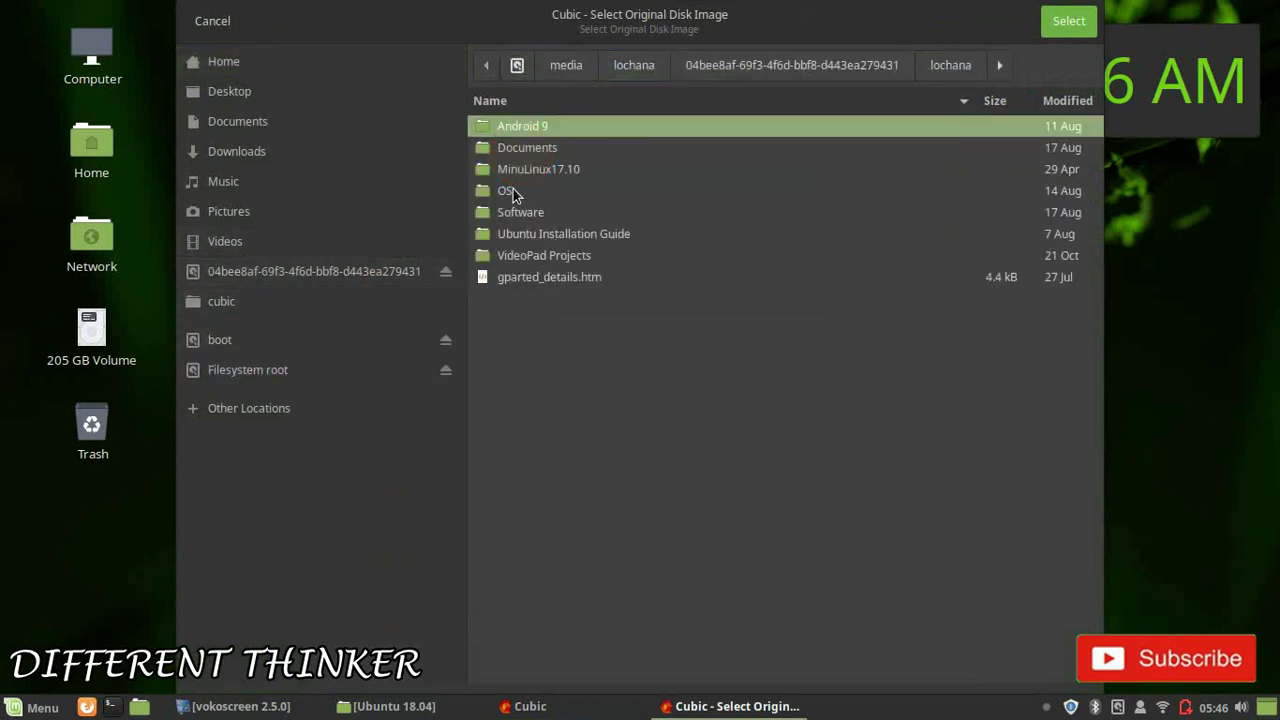
{"action": "double_click", "coordinate": [513, 190]}
{"action": "double_click", "coordinate": [532, 303]}
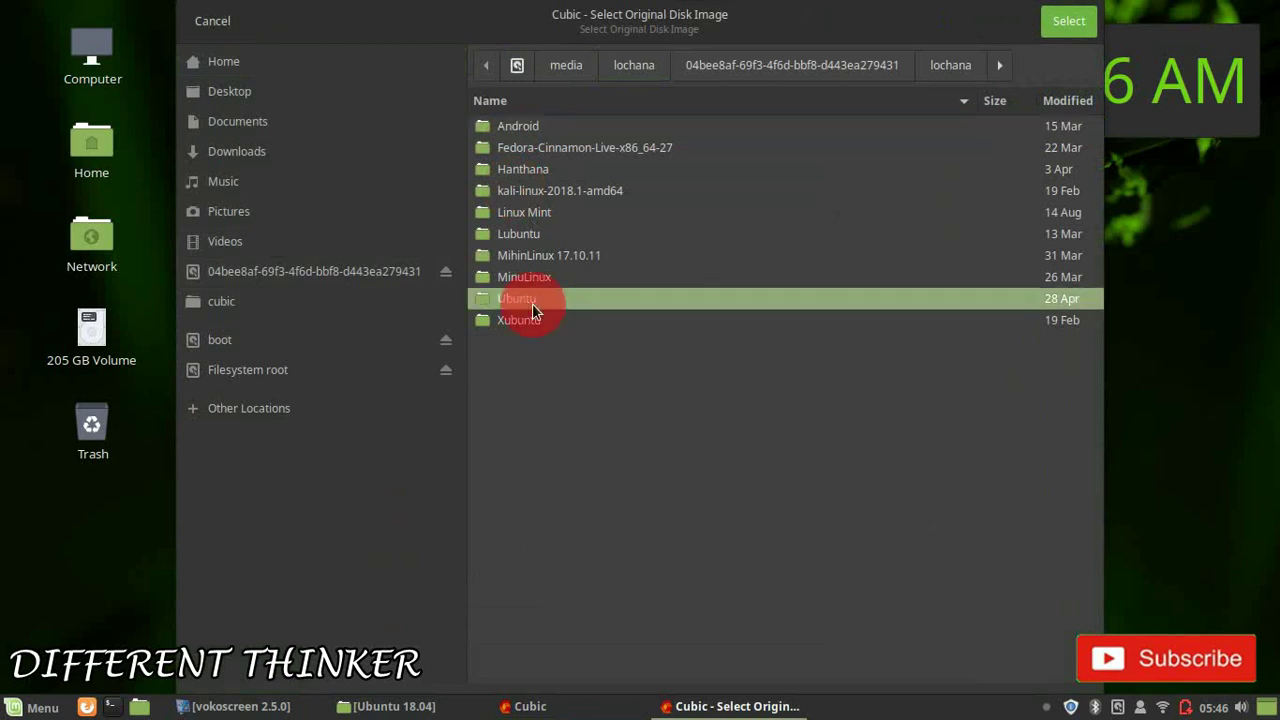
{"action": "double_click", "coordinate": [542, 169]}
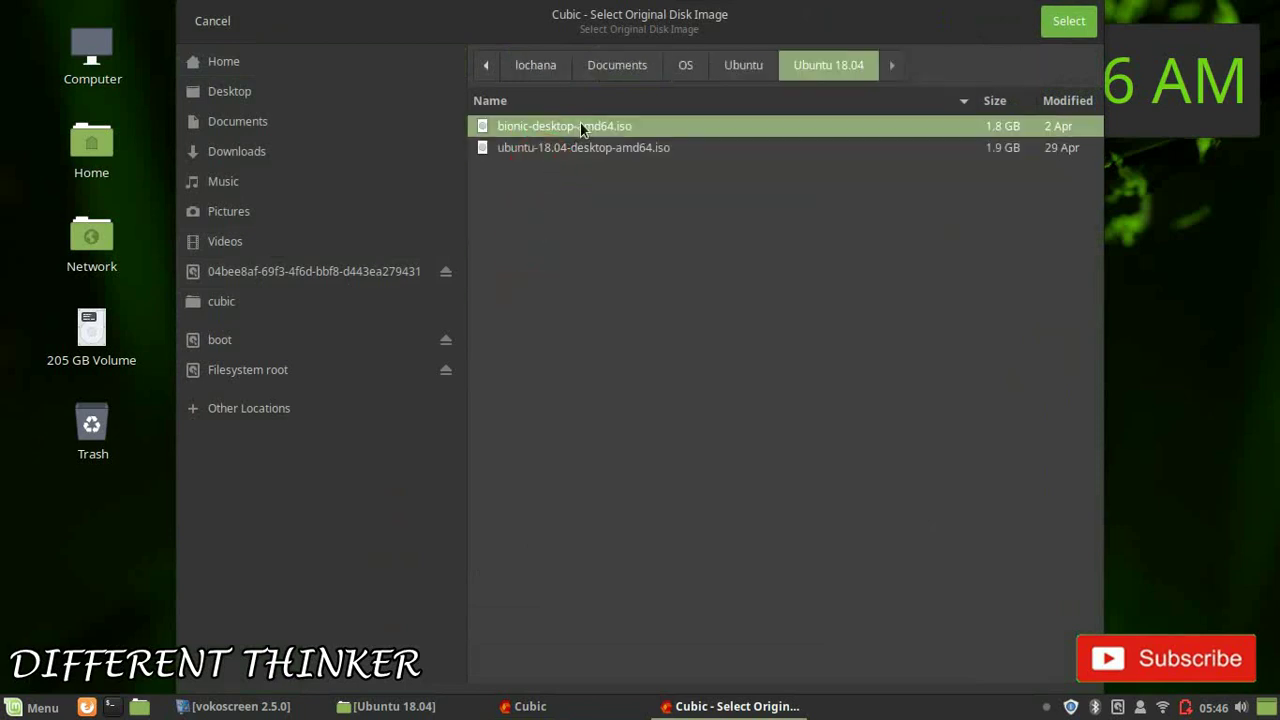
{"action": "left_click", "coordinate": [1078, 22]}
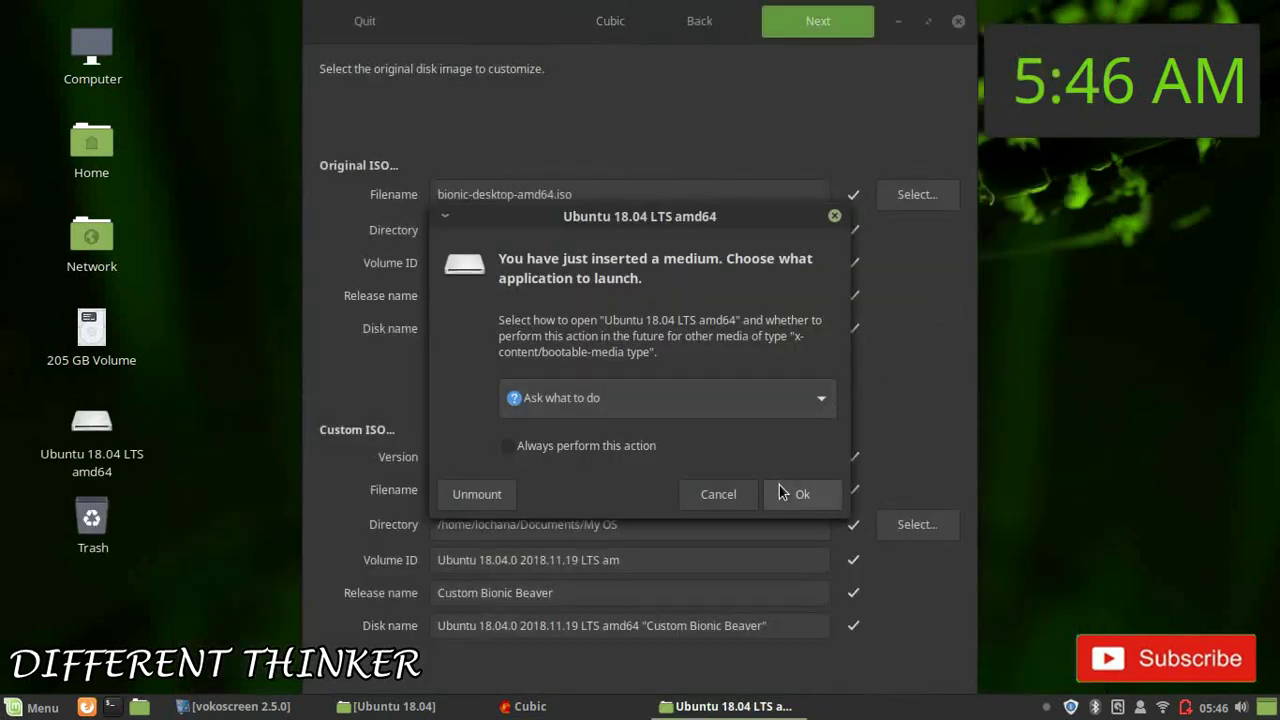
{"action": "left_click", "coordinate": [781, 490]}
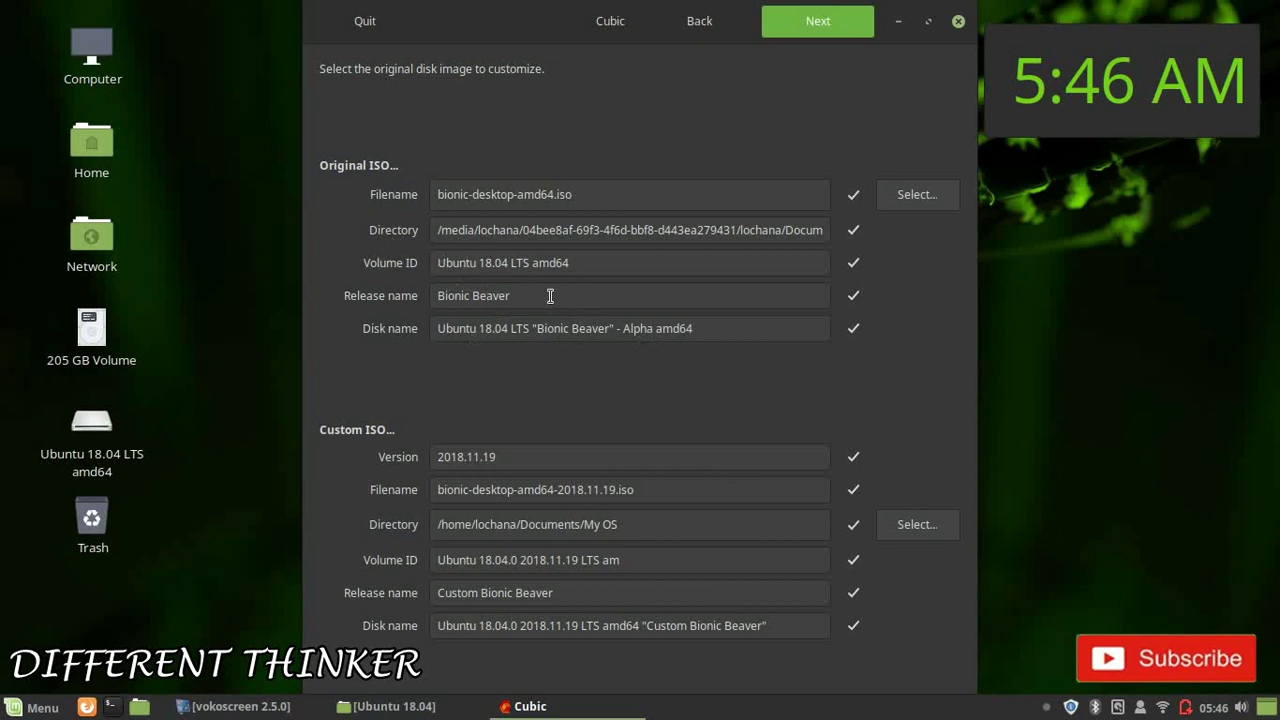
{"action": "left_click", "coordinate": [512, 295]}
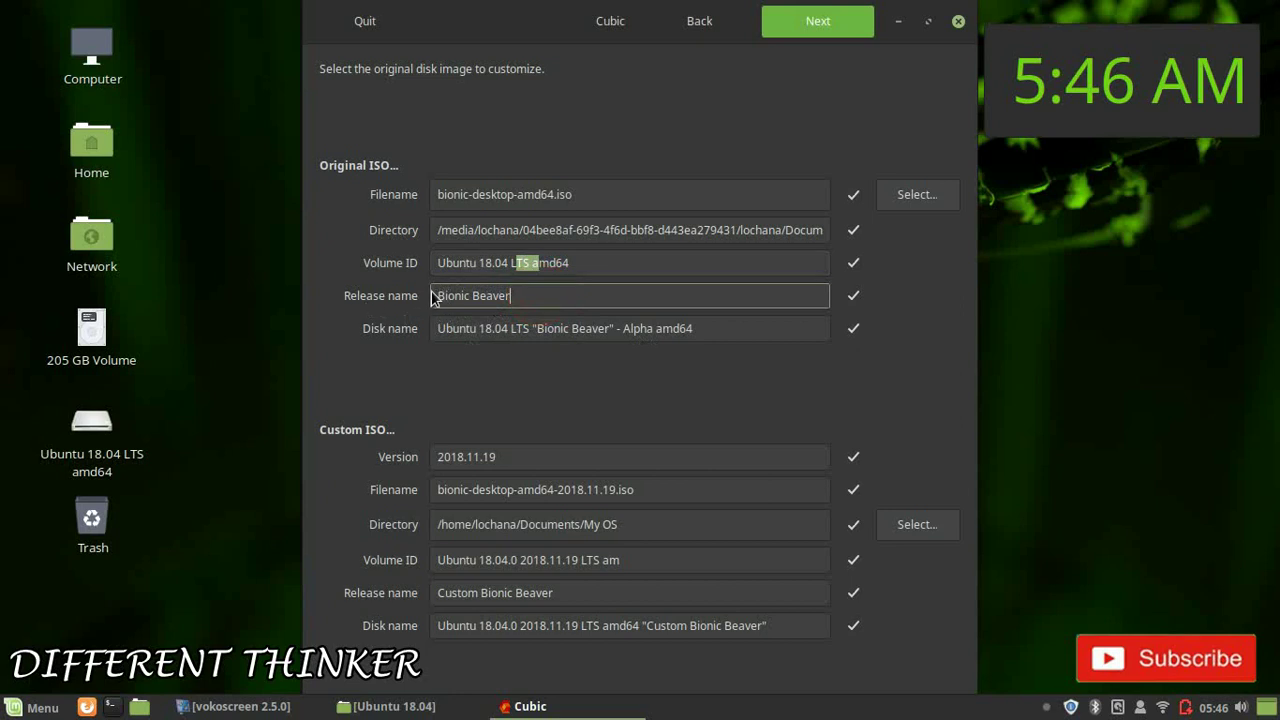
{"action": "left_click", "coordinate": [448, 296]}
{"action": "left_click_drag", "start_coordinate": [448, 296], "coordinate": [518, 297]}
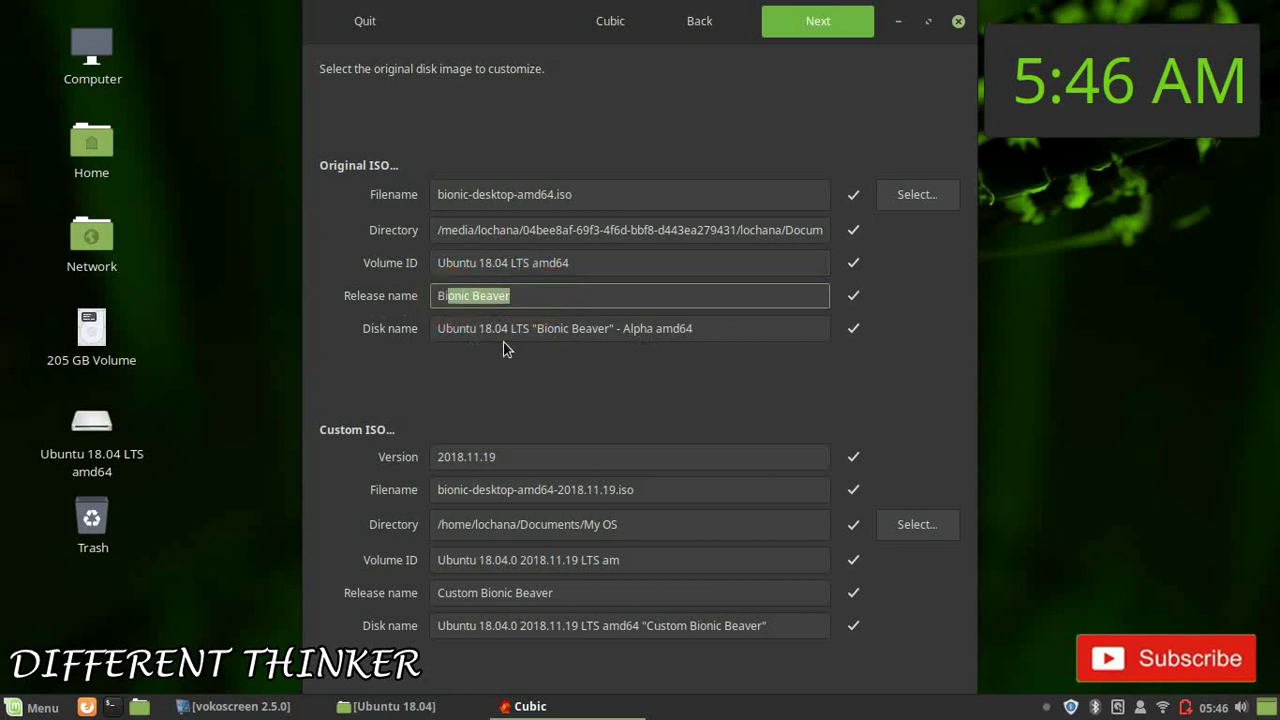
{"action": "left_click", "coordinate": [498, 333]}
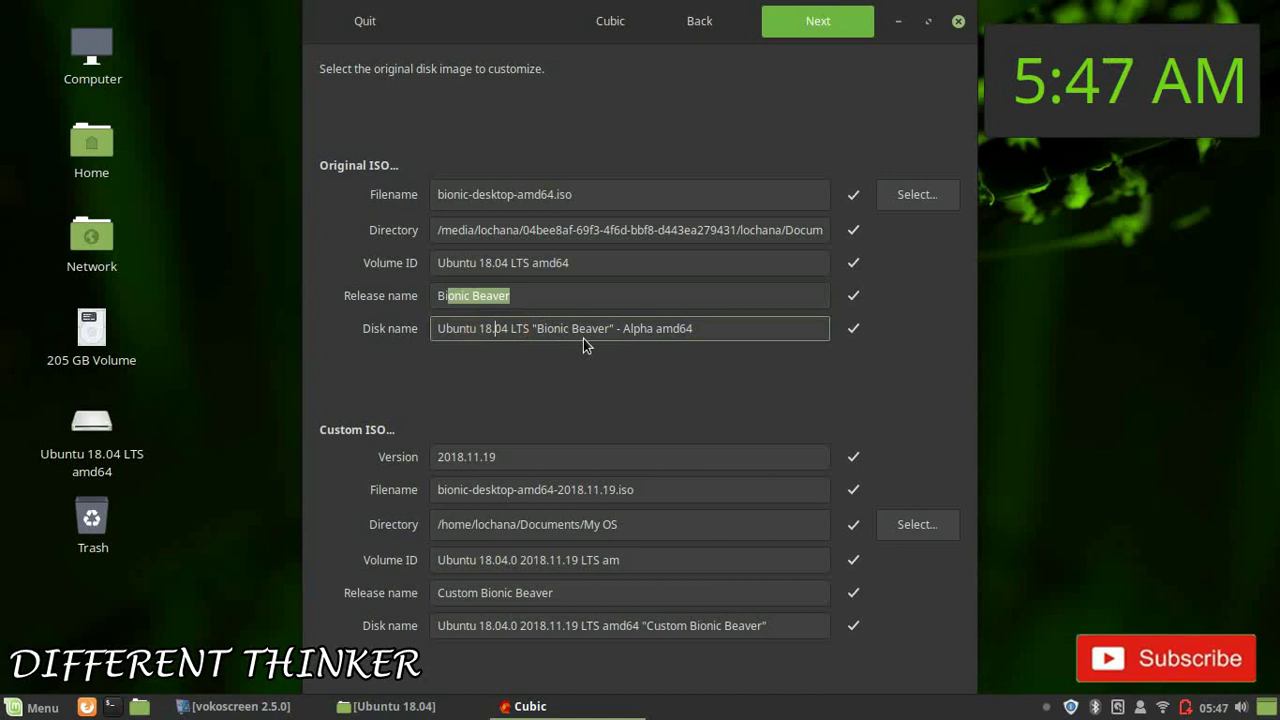
Step: Set the custom ISO's version to 18.11
{"action": "left_click", "coordinate": [510, 456]}
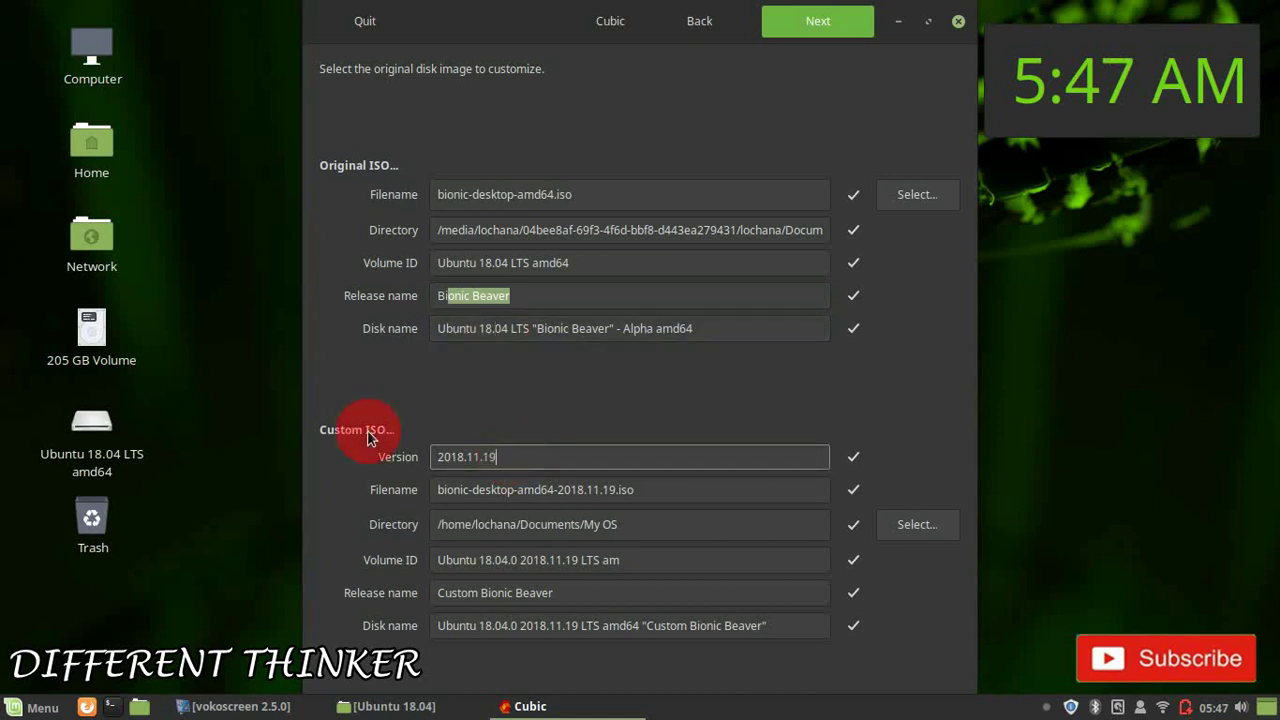
{"action": "left_click_drag", "start_coordinate": [529, 456], "coordinate": [358, 458]}
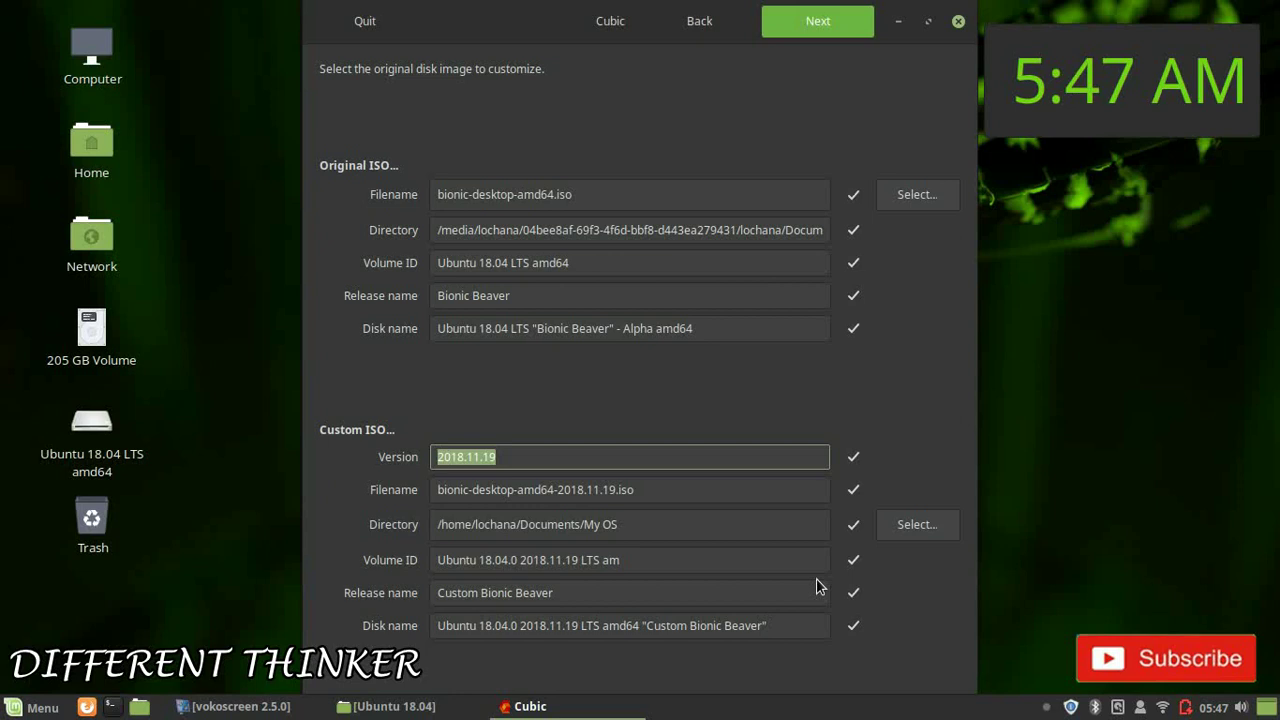
{"action": "type", "text": "18.04"}
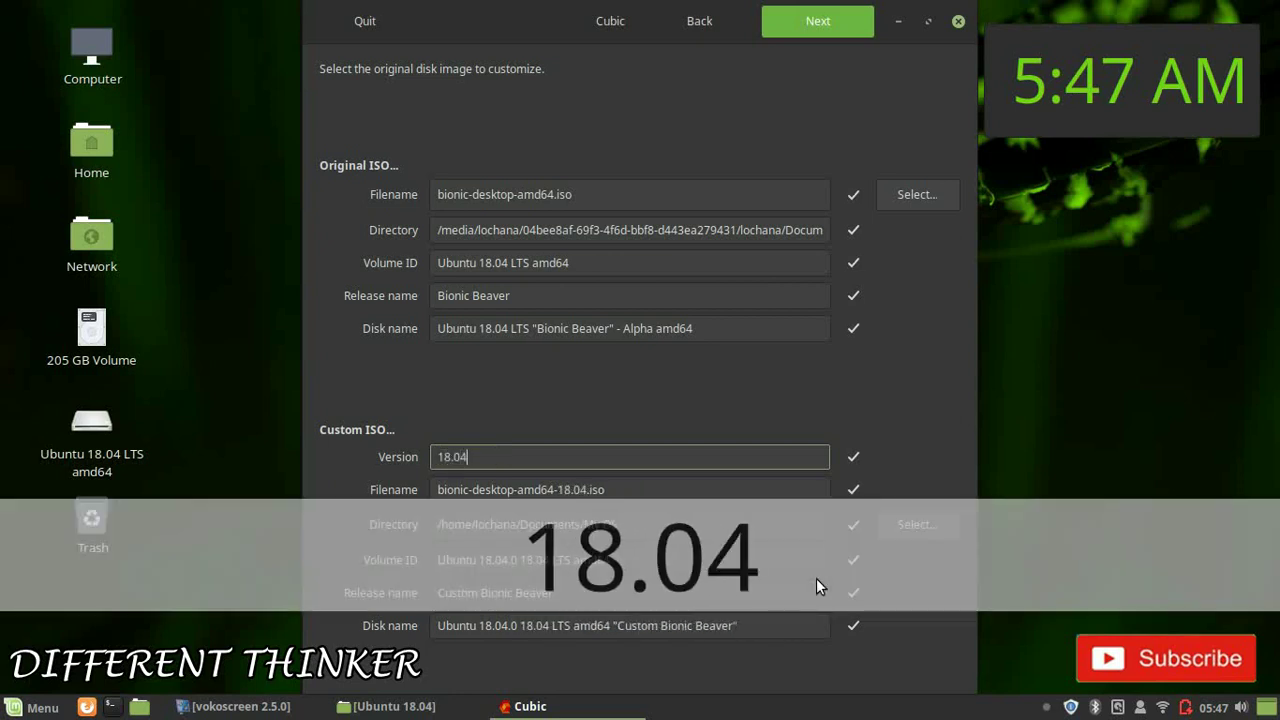
{"action": "key", "text": "BackSpace"}
{"action": "key", "text": "BackSpace"}
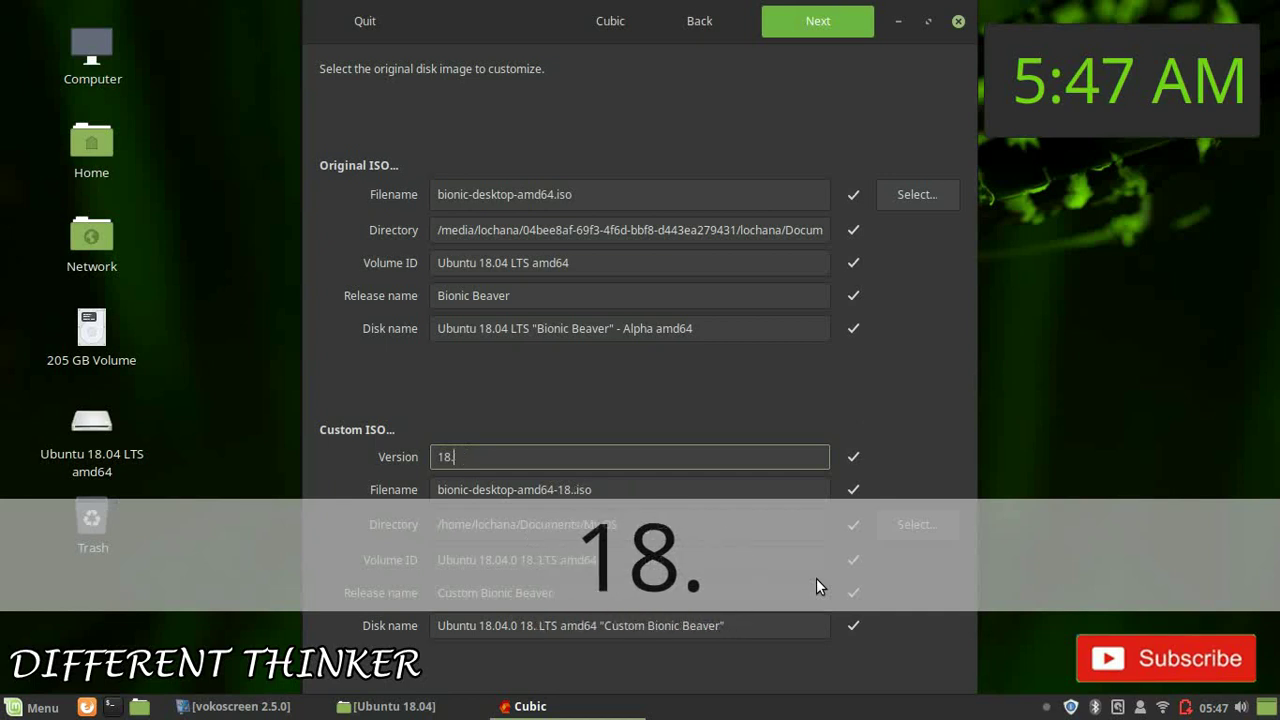
{"action": "type", "text": "11"}
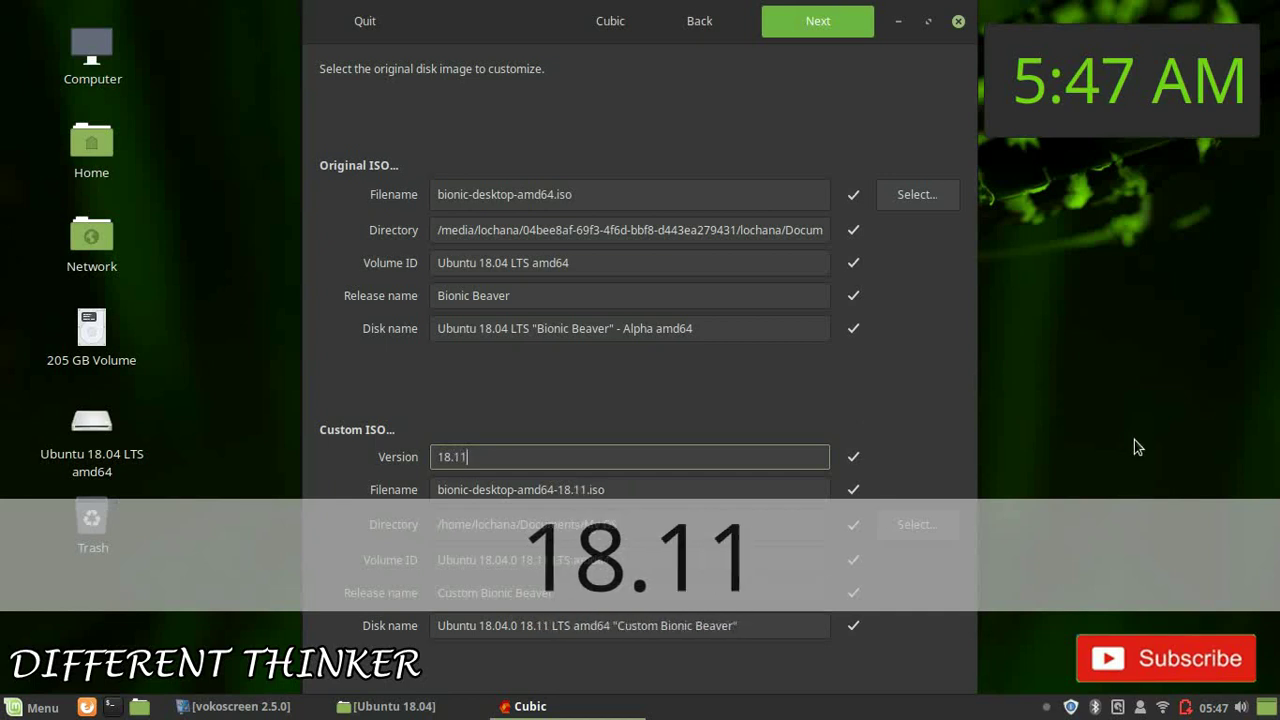
Step: Rename the custom ISO file to MinuLinux.iso, keeping the iso extension
{"action": "left_click", "coordinate": [614, 490]}
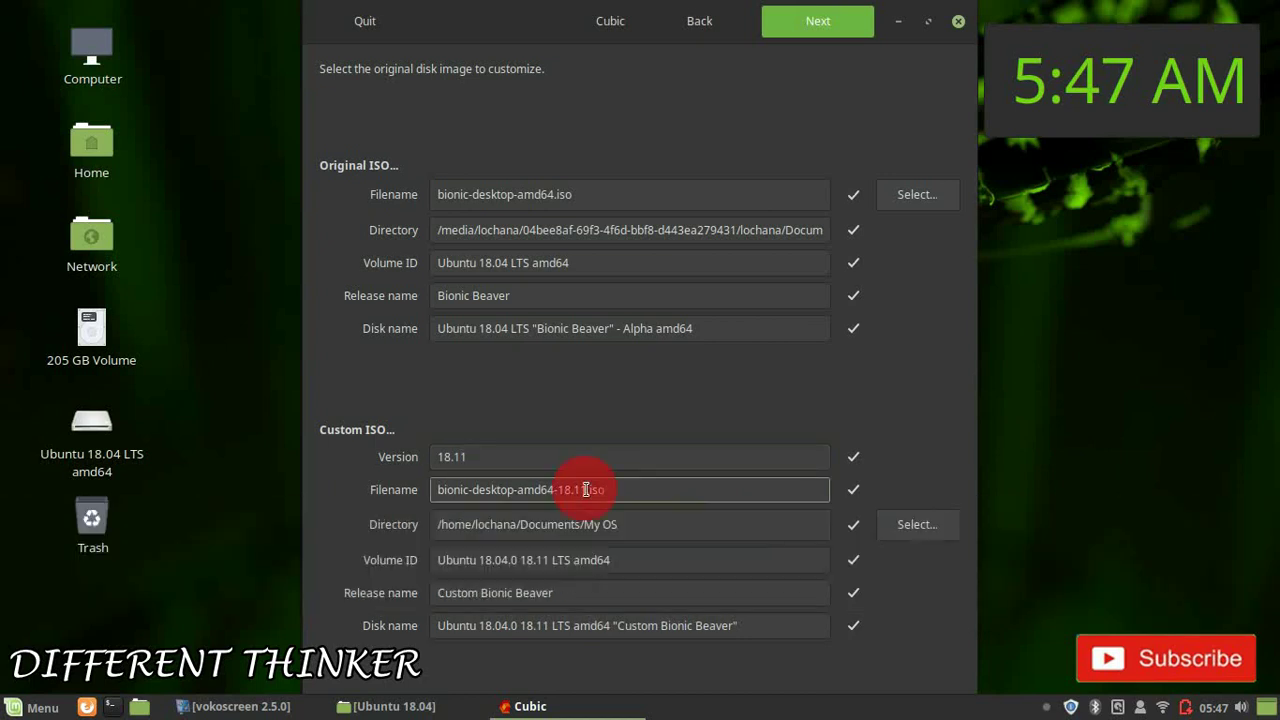
{"action": "left_click_drag", "start_coordinate": [587, 490], "coordinate": [371, 496]}
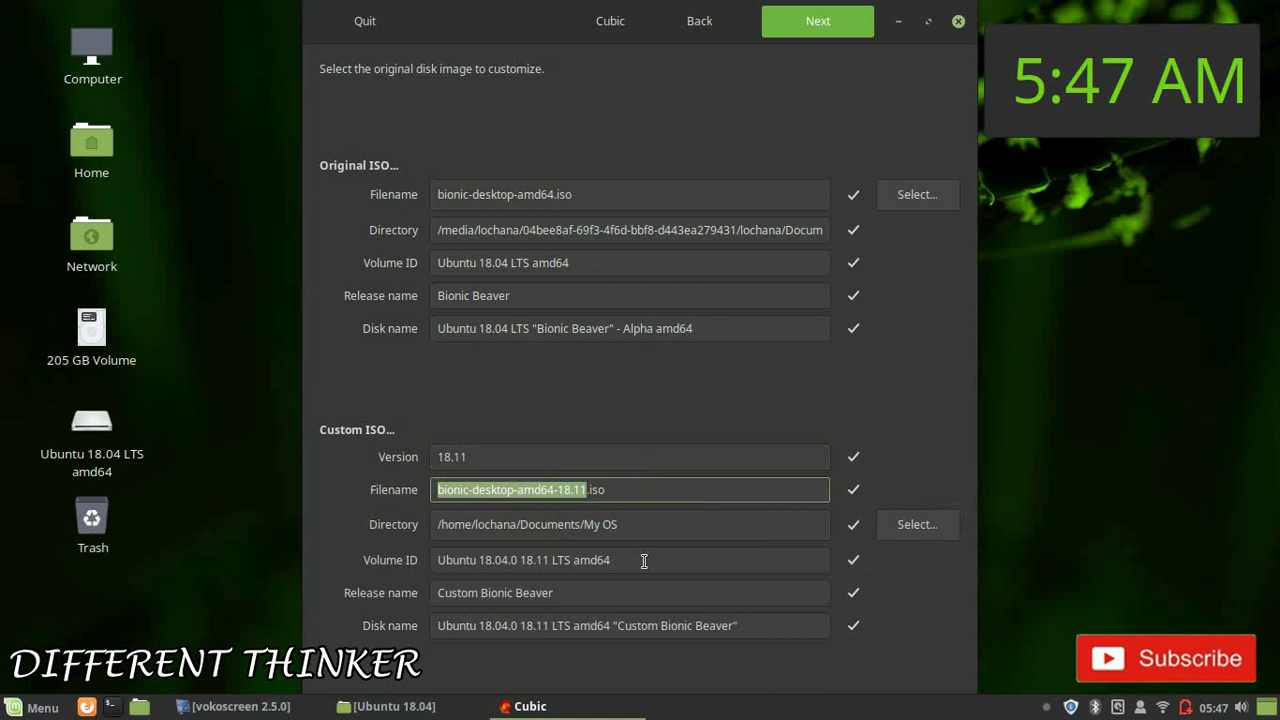
{"action": "type", "text": "MinuLinux"}
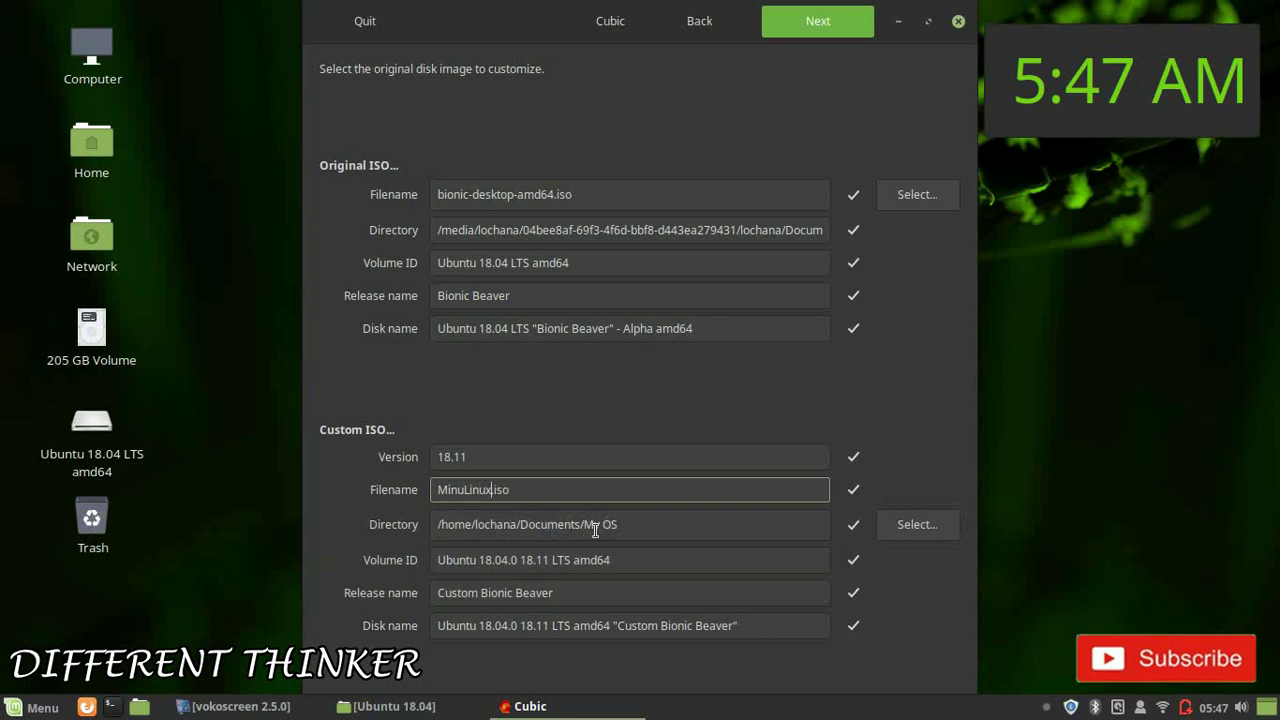
Step: Change the custom ISO's volume ID to MinuLinu 18.11 LTS amd64, removing the duplicate version number
{"action": "double_click", "coordinate": [468, 560]}
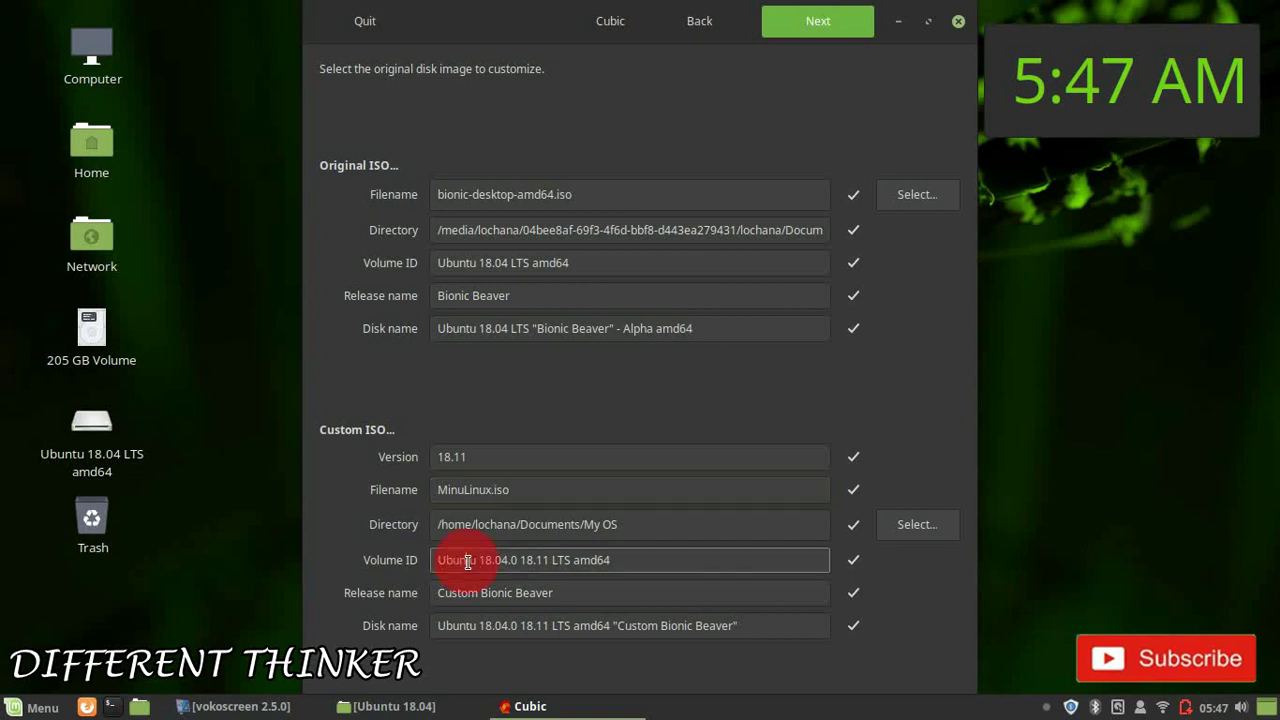
{"action": "type", "text": "MinuLi"}
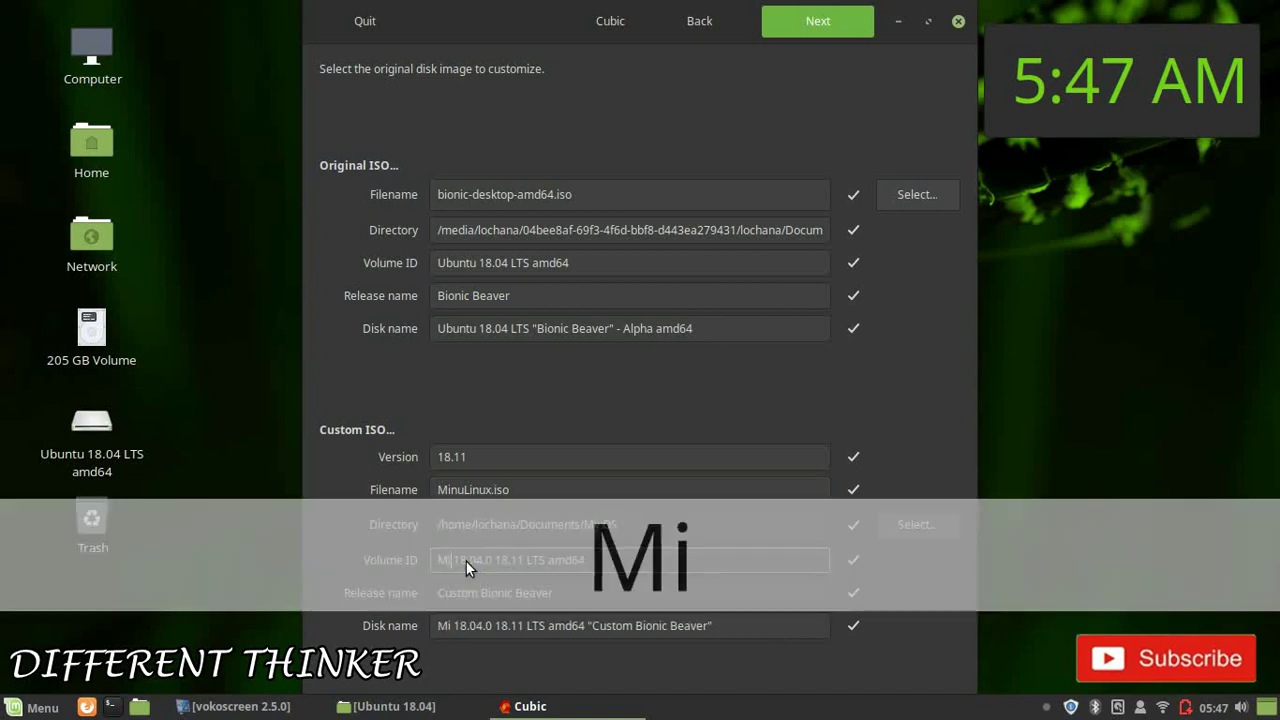
{"action": "type", "text": "nux"}
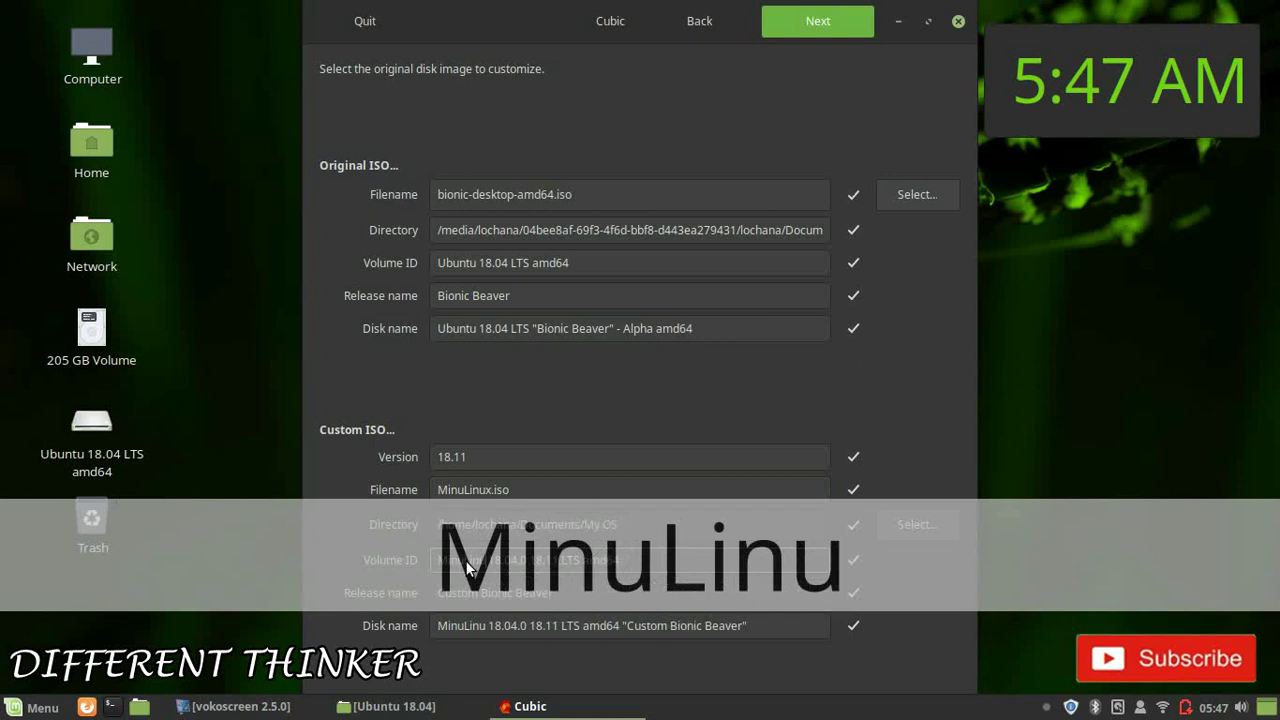
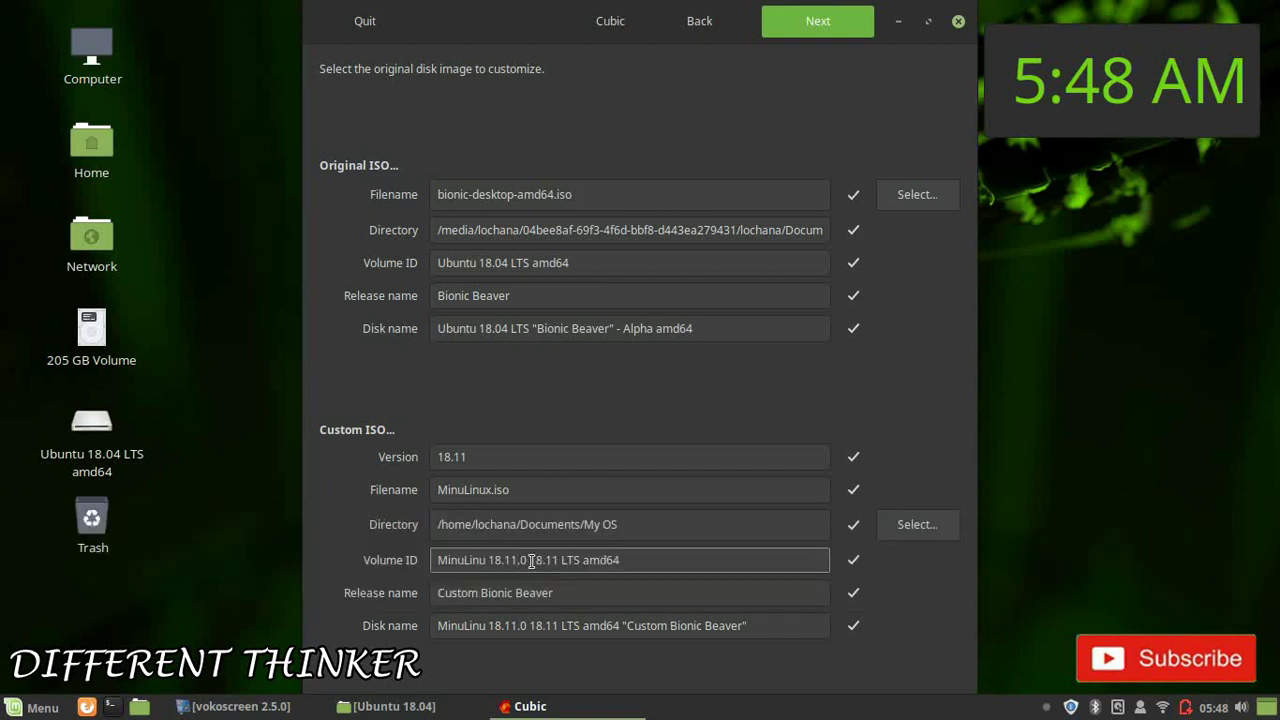
{"action": "key", "text": "Delete"}
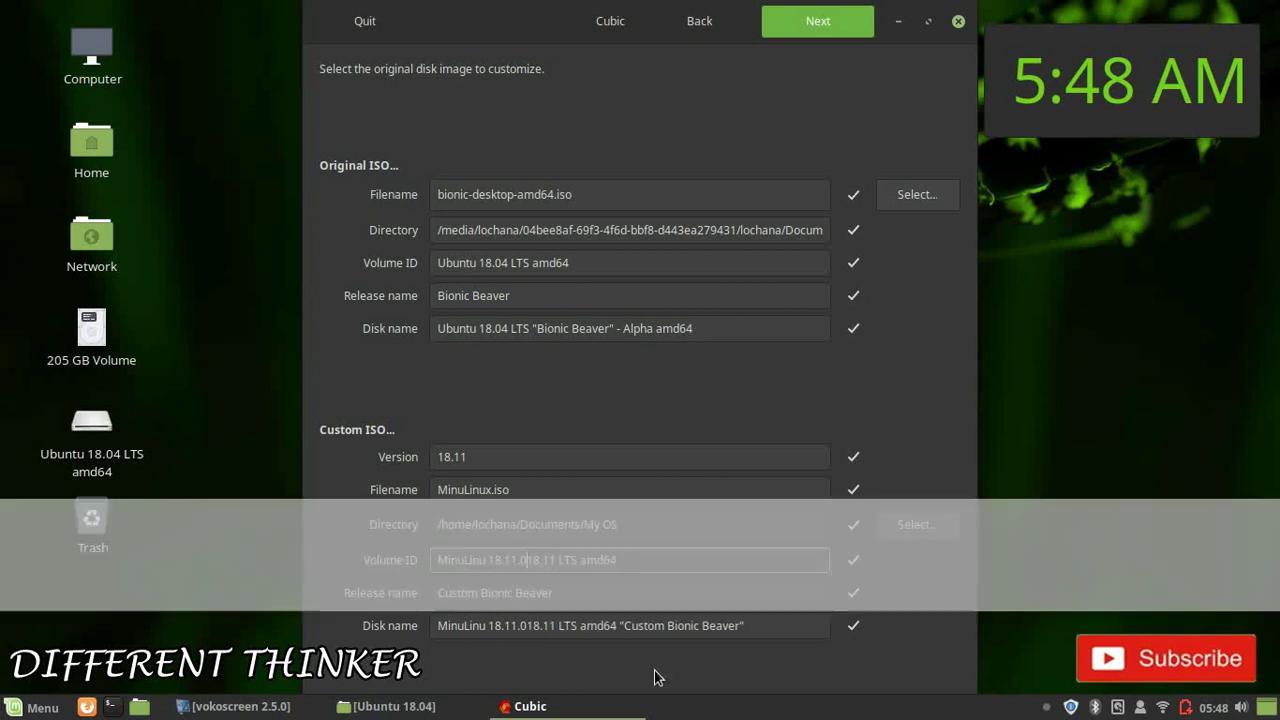
{"action": "key", "text": "BackSpace"}
{"action": "key", "text": "BackSpace"}
{"action": "key", "text": "BackSpace"}
{"action": "key", "text": "BackSpace"}
{"action": "key", "text": "BackSpace"}
{"action": "key", "text": "BackSpace"}
{"action": "key", "text": "BackSpace"}
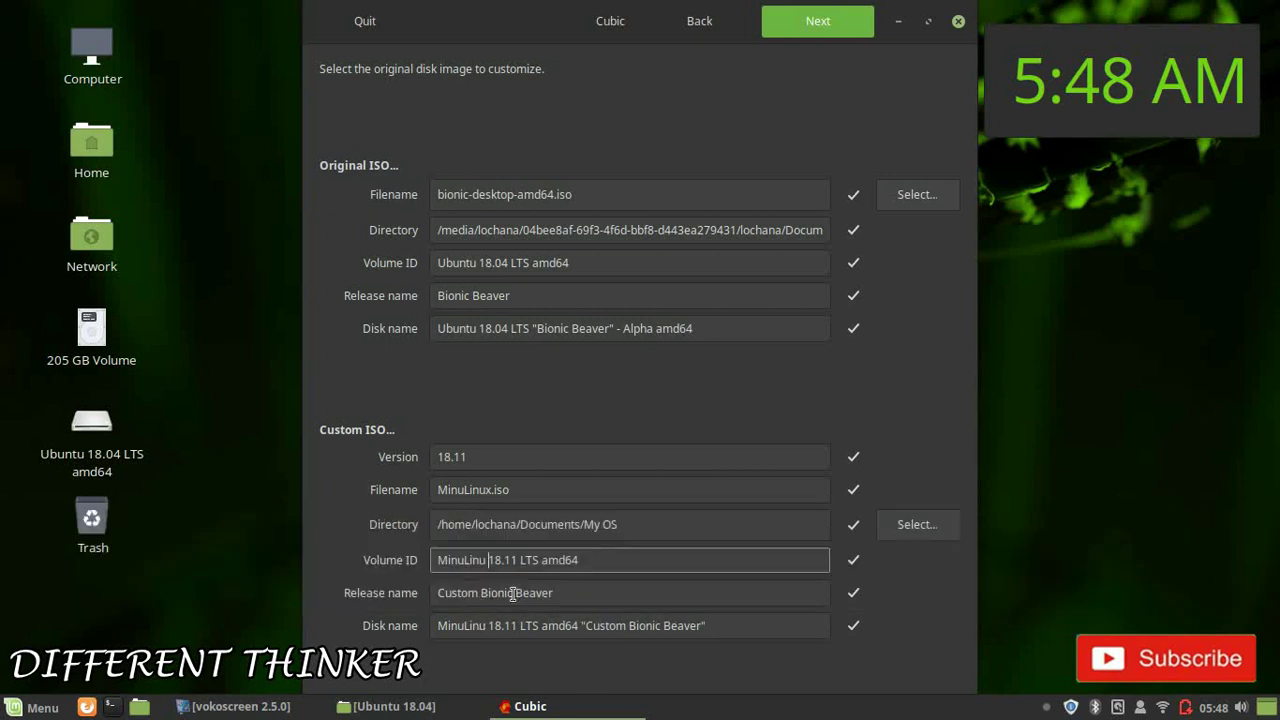
Step: Shorten the custom ISO's release name to Bionic Beaver
{"action": "left_click", "coordinate": [481, 597]}
{"action": "key", "text": "BackSpace"}
{"action": "key", "text": "BackSpace"}
{"action": "key", "text": "BackSpace"}
{"action": "key", "text": "BackSpace"}
{"action": "key", "text": "BackSpace"}
{"action": "key", "text": "BackSpace"}
{"action": "key", "text": "BackSpace"}
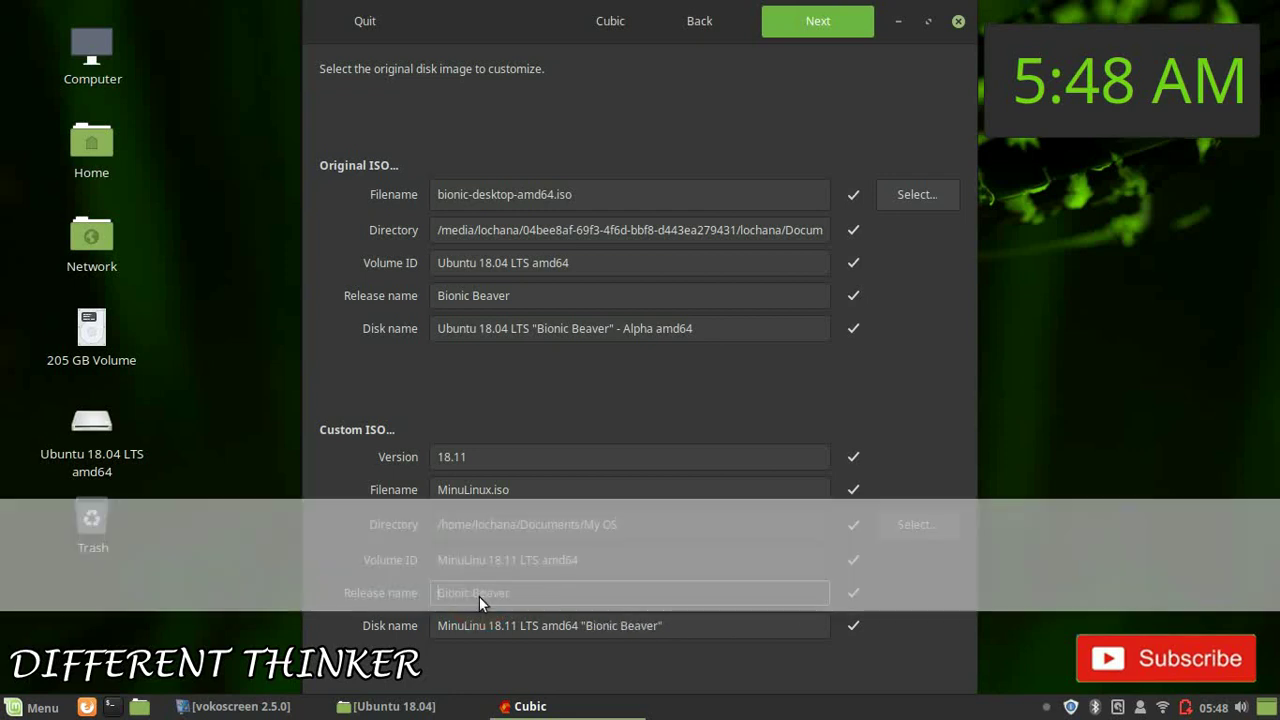
Step: Correct the custom volume ID to MinuLinux 18.11 LTS amd64 and check the disk name
{"action": "left_click", "coordinate": [457, 625]}
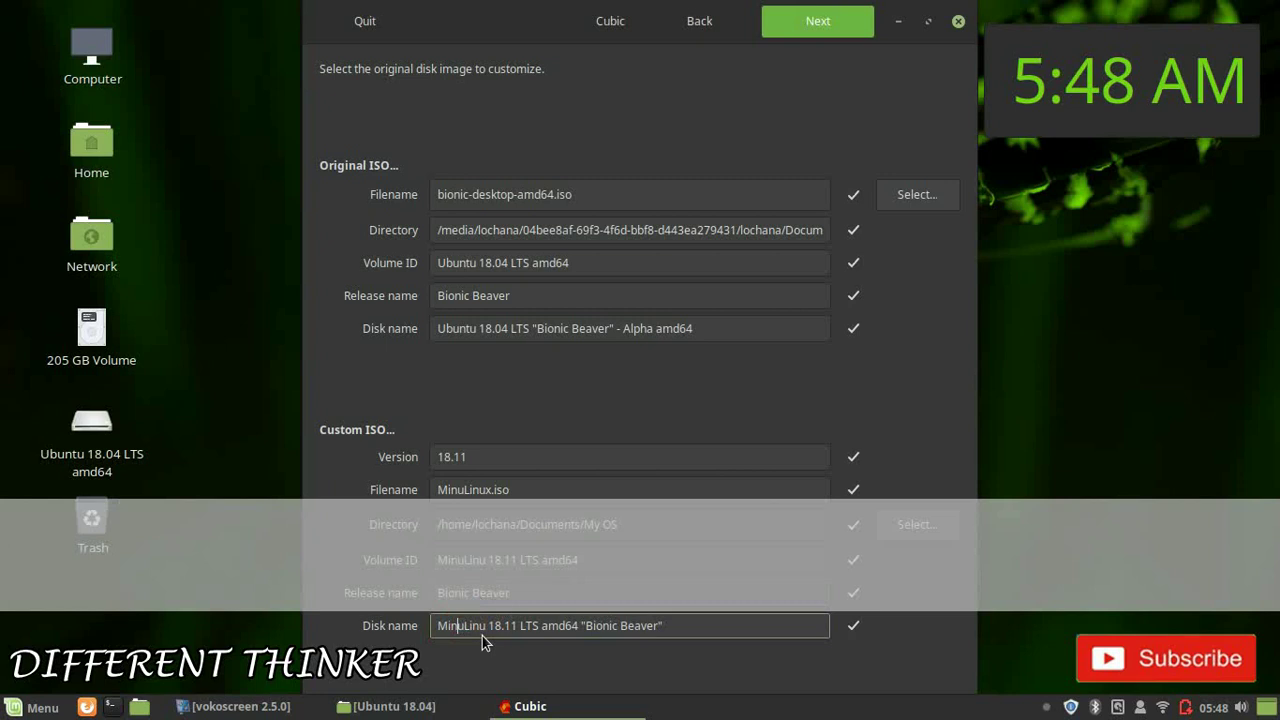
{"action": "left_click", "coordinate": [487, 565]}
{"action": "type", "text": "x"}
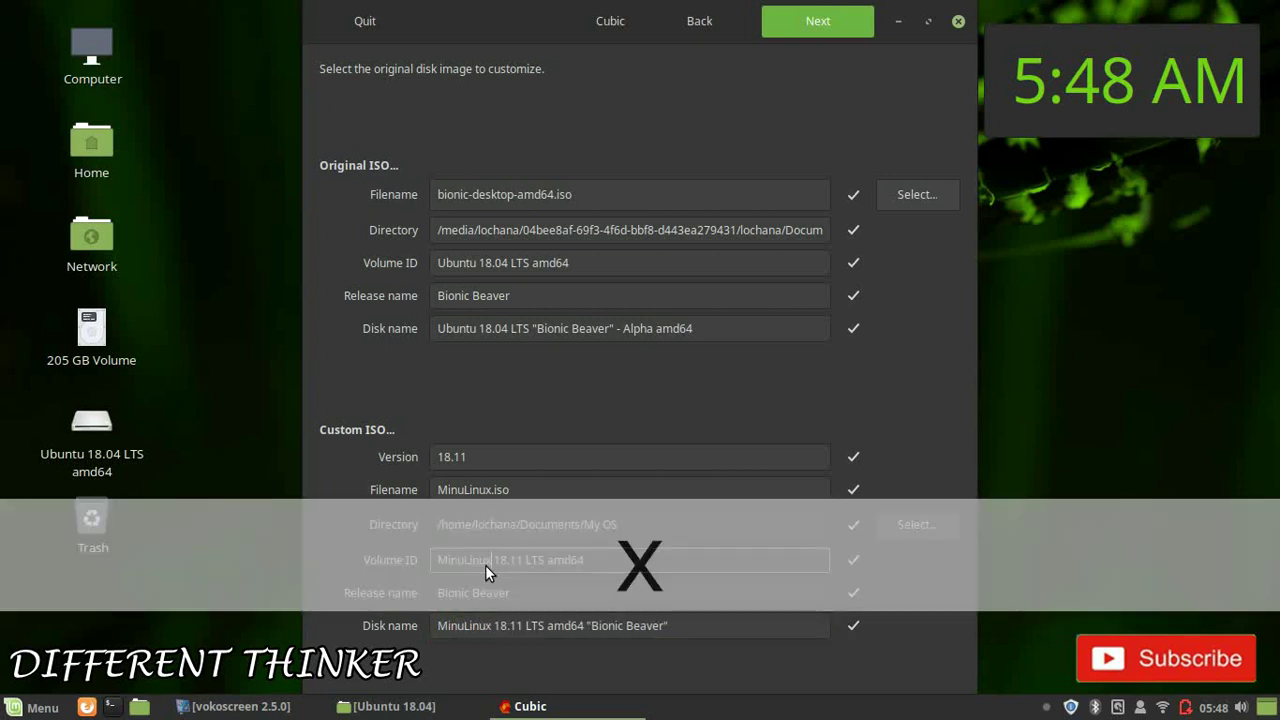
{"action": "left_click", "coordinate": [485, 627]}
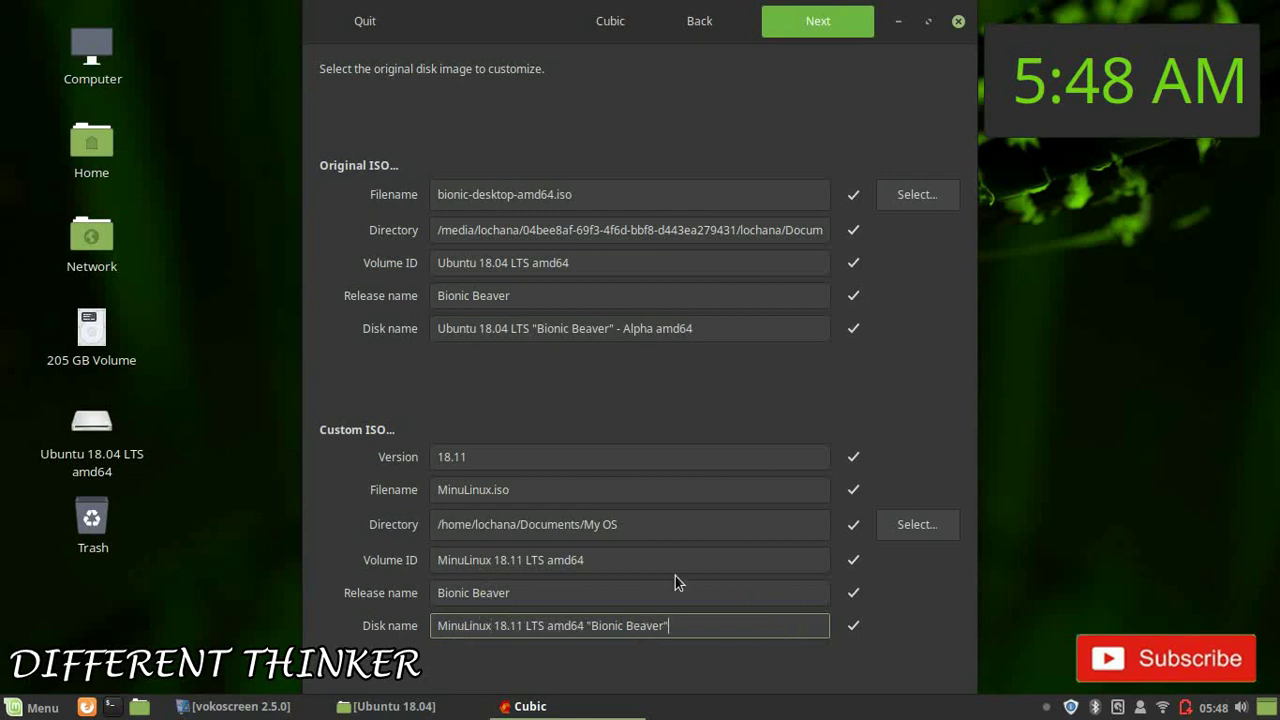
{"action": "left_click", "coordinate": [729, 627]}
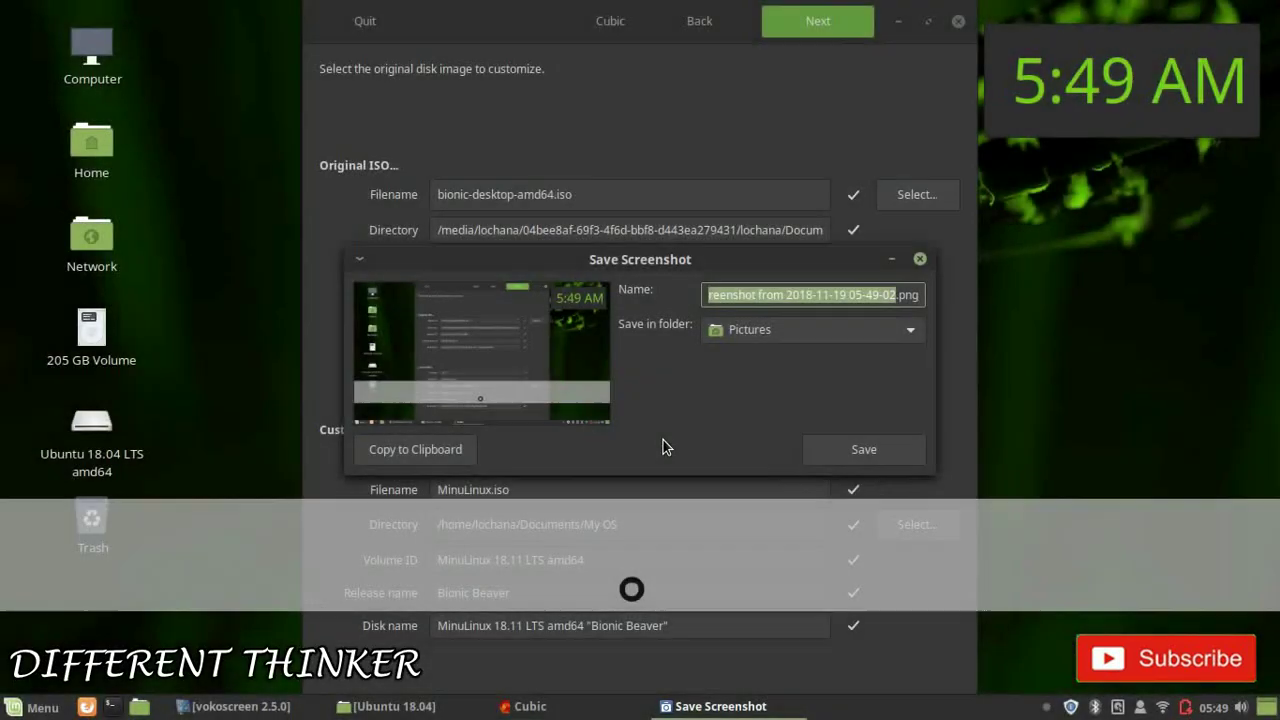
Step: Save the screenshot in the Pictures folder, and advance the Cubic project to its chroot terminal
{"action": "left_click_drag", "start_coordinate": [654, 257], "coordinate": [541, 150]}
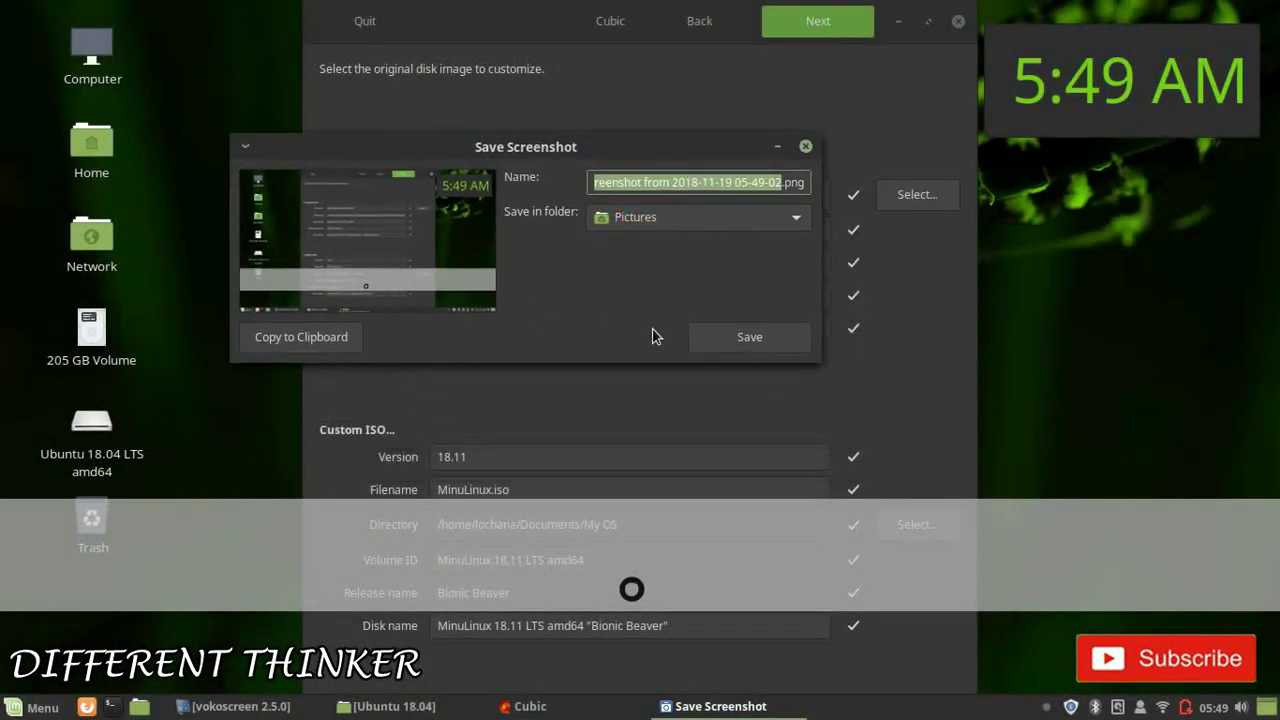
{"action": "left_click", "coordinate": [728, 337]}
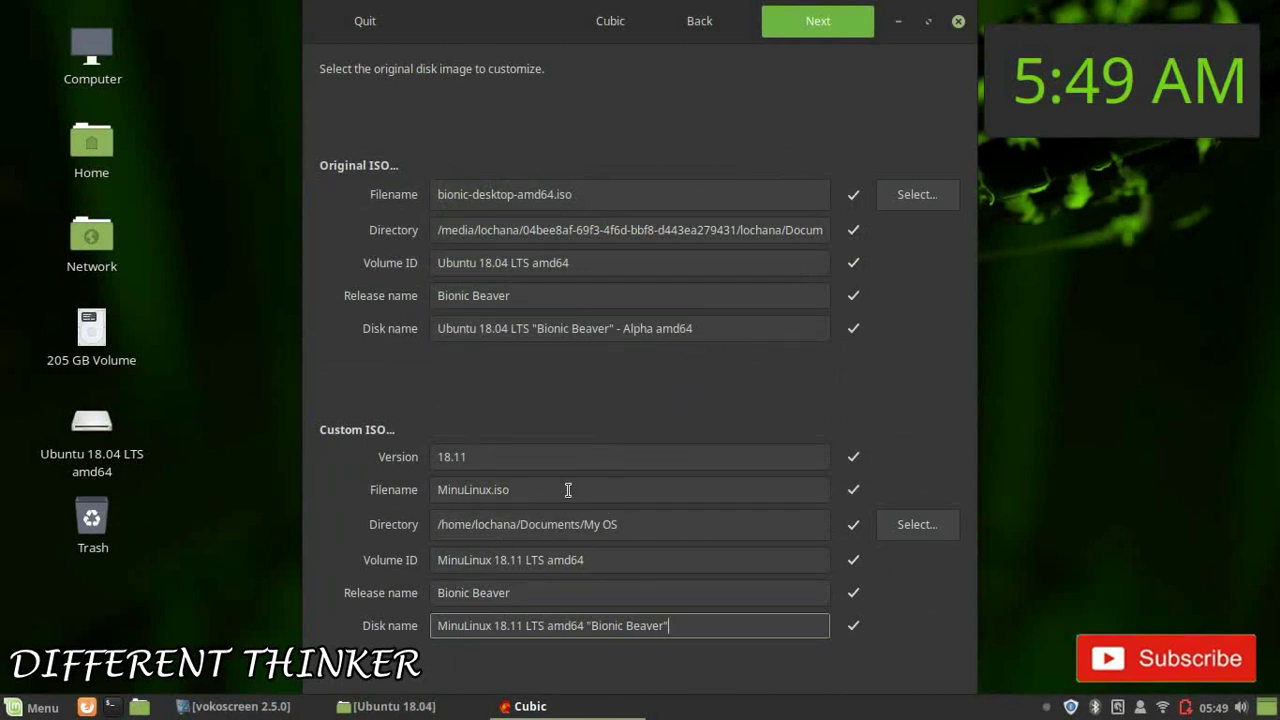
{"action": "left_click", "coordinate": [822, 32]}
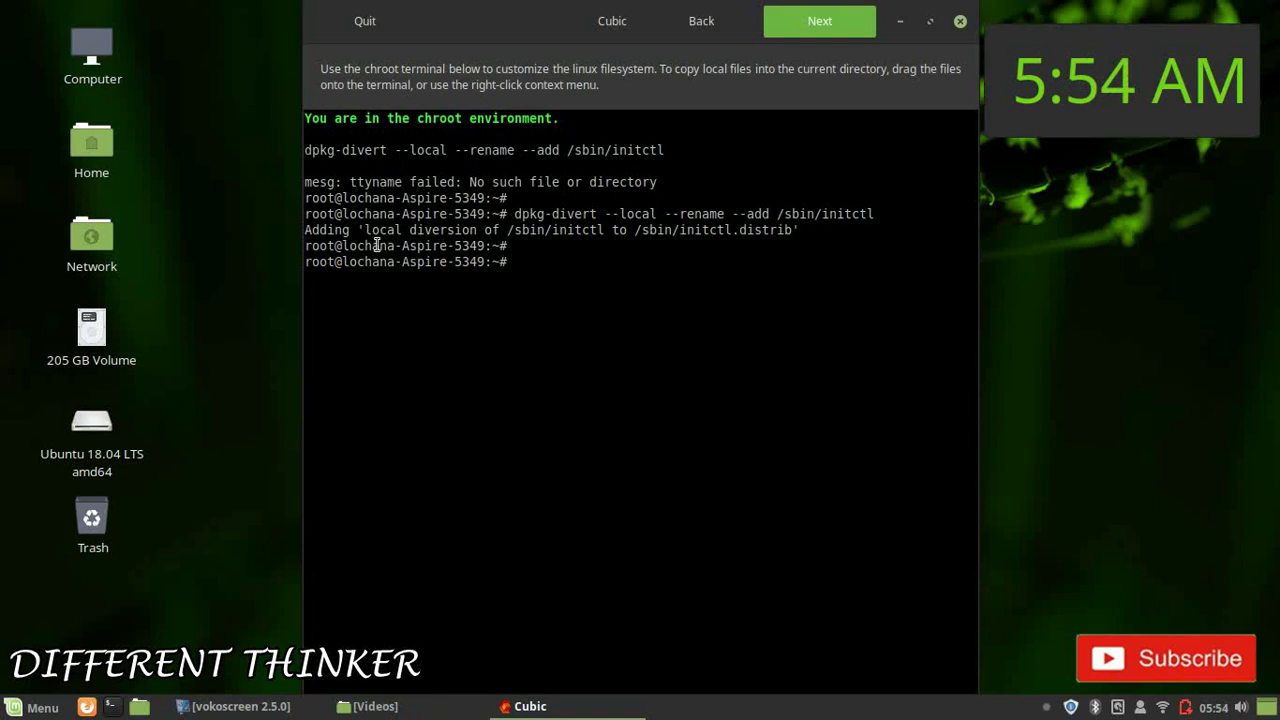
{"action": "left_click", "coordinate": [623, 277]}
Step: Switch to the file manager and open the My OS project folder in Documents
{"action": "left_click", "coordinate": [420, 712]}
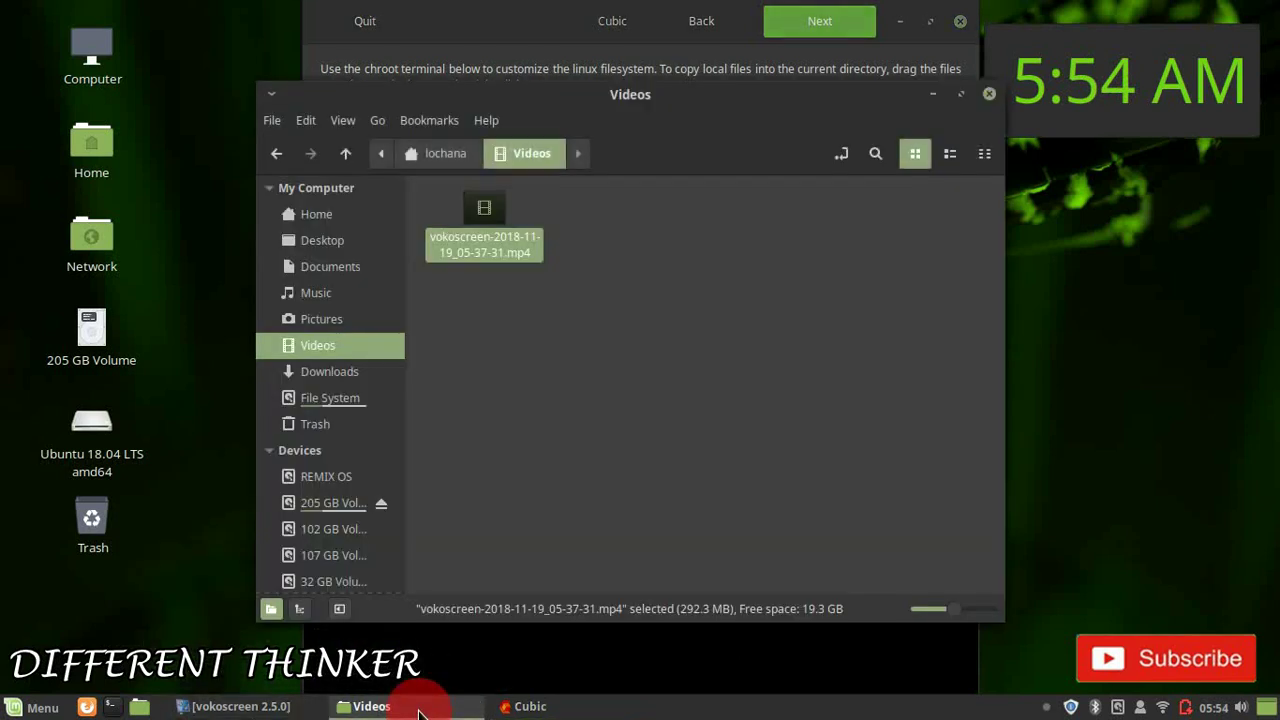
{"action": "left_click", "coordinate": [322, 272]}
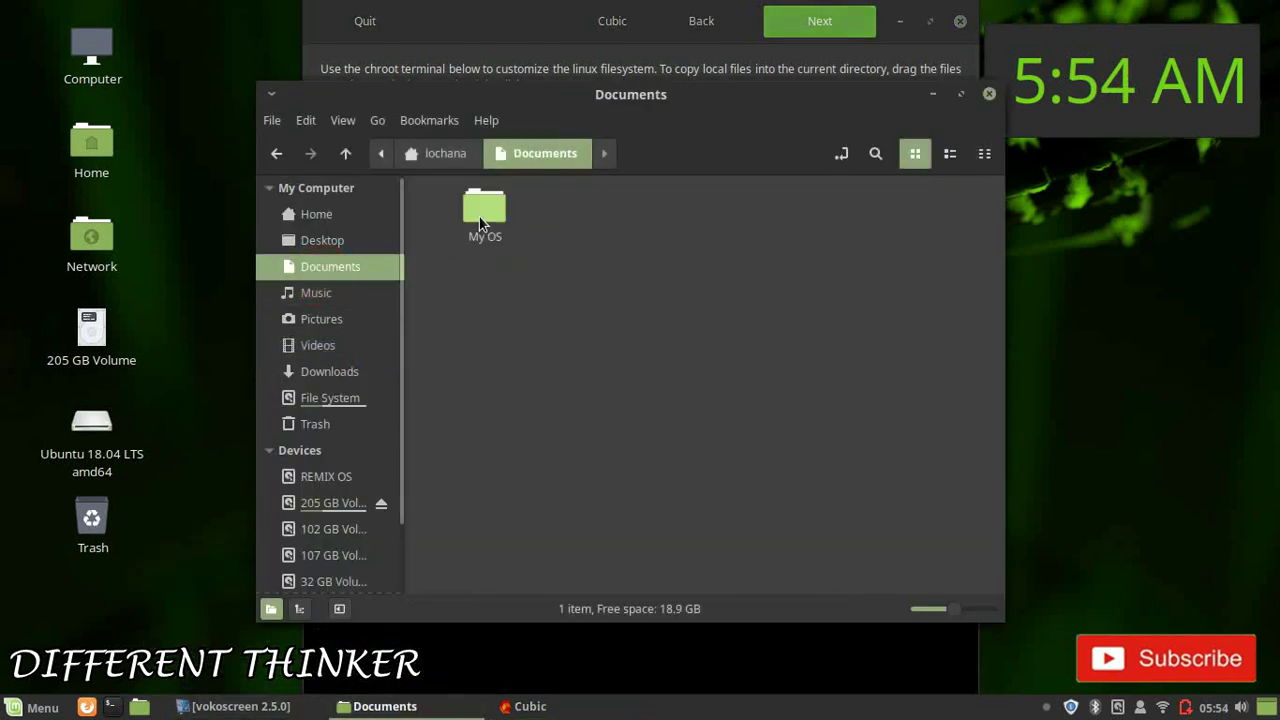
{"action": "left_click", "coordinate": [480, 214]}
{"action": "double_click", "coordinate": [484, 232]}
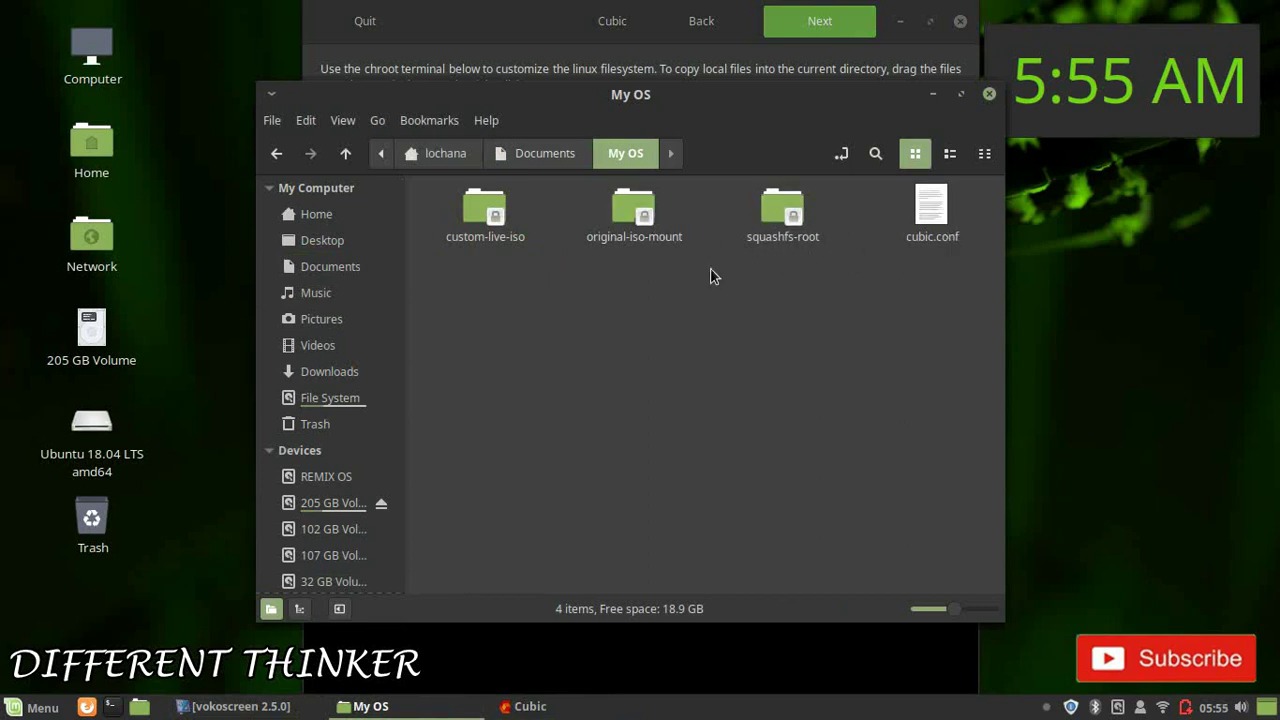
Step: Look over cubic.conf and squashfs-root in the project folder, and open original-iso-mount to view its contents
{"action": "left_click", "coordinate": [931, 236]}
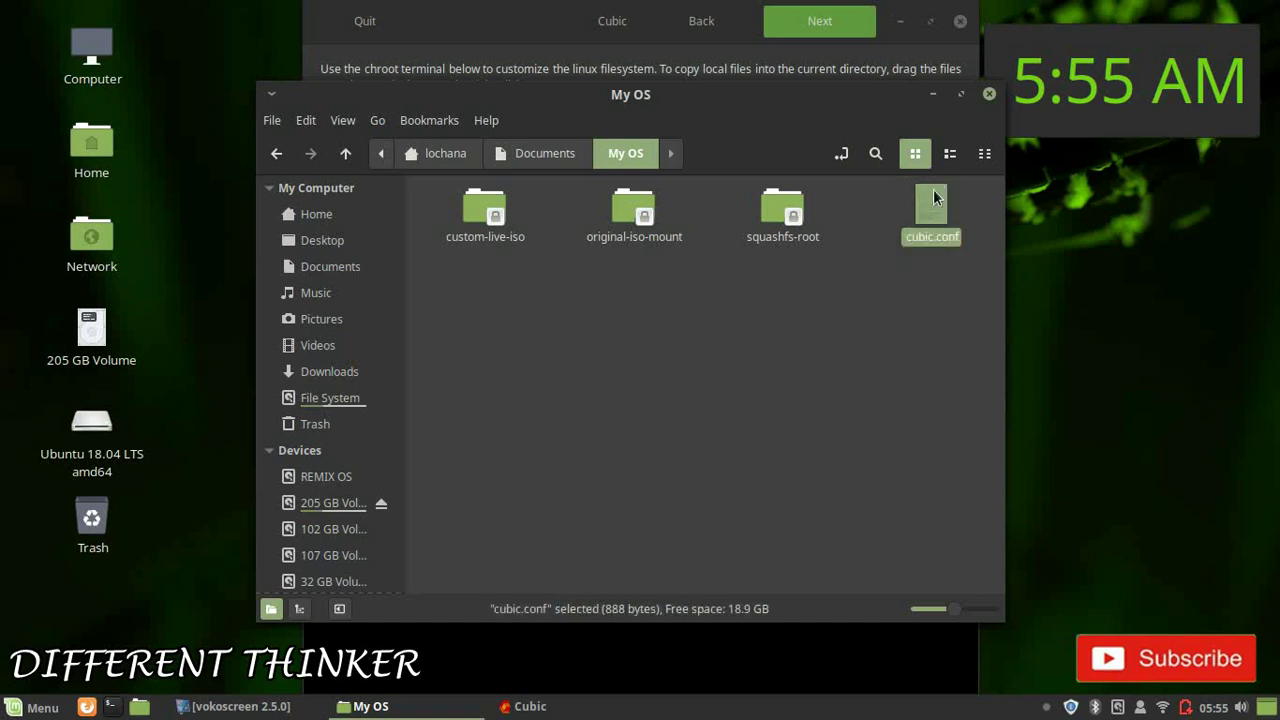
{"action": "left_click", "coordinate": [805, 435]}
{"action": "left_click", "coordinate": [783, 226]}
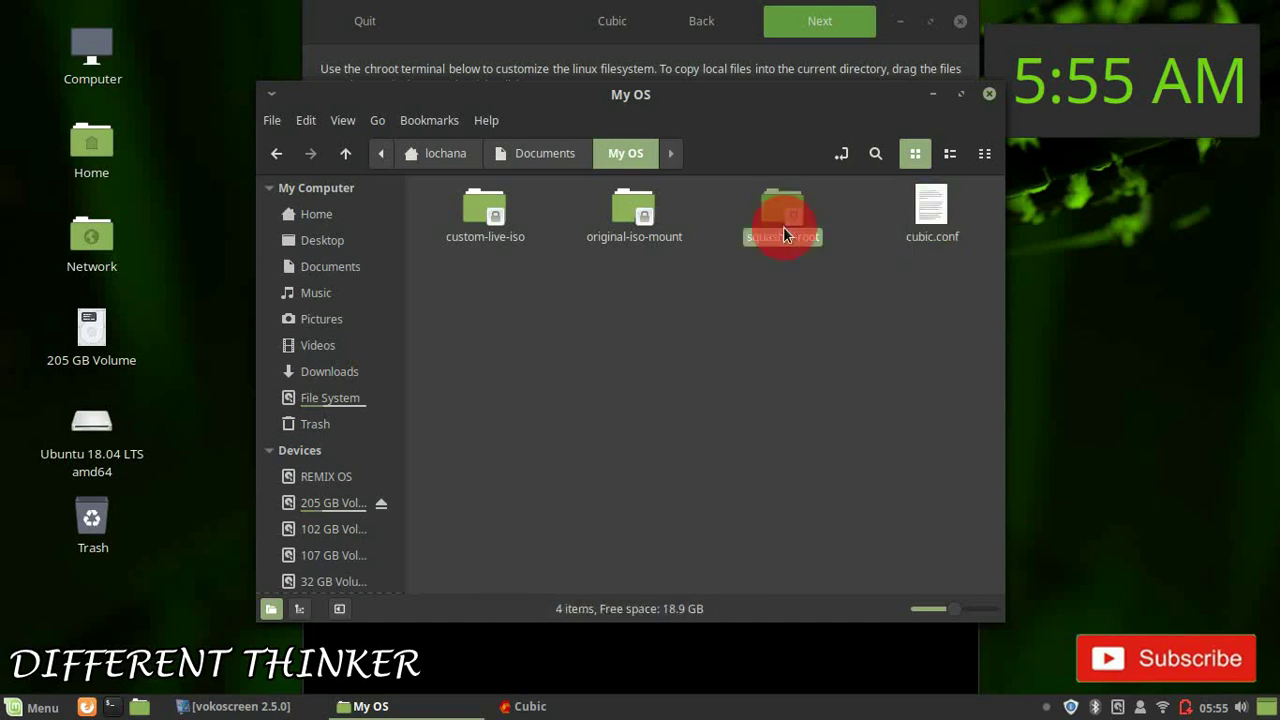
{"action": "double_click", "coordinate": [637, 230]}
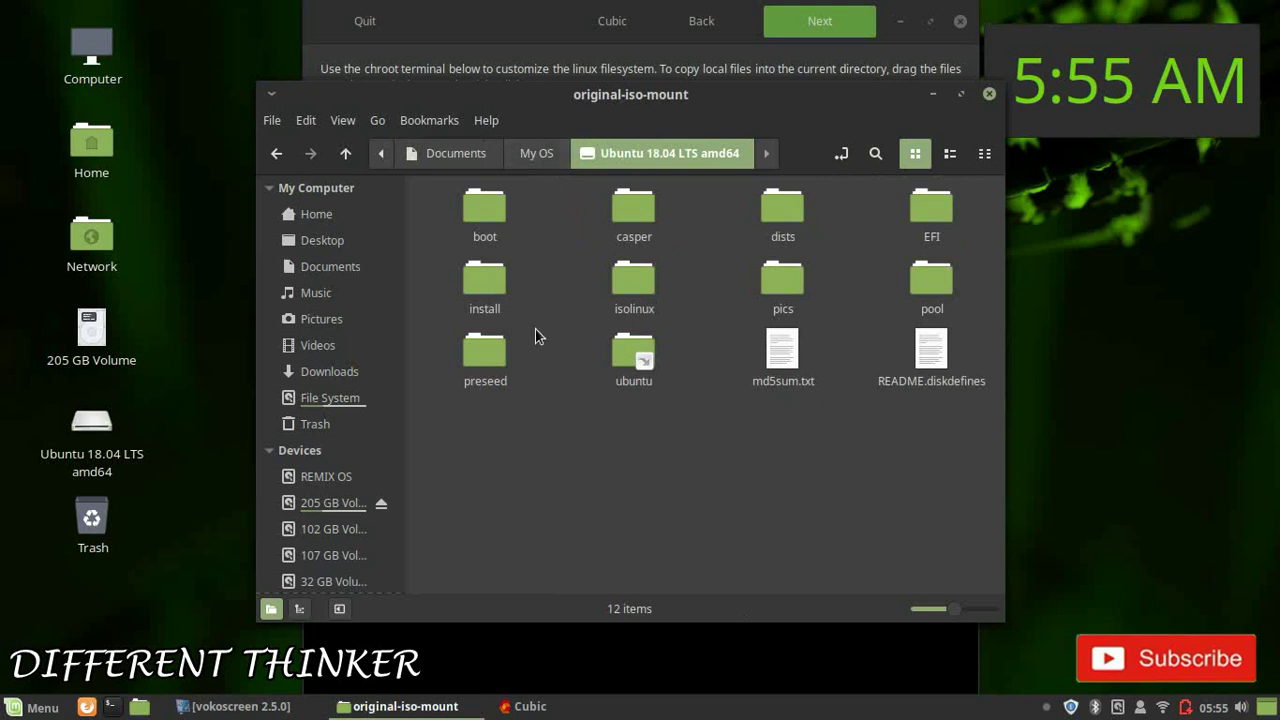
Step: Return to the My OS folder and open squashfs-root/usr/share/backgrounds
{"action": "left_click", "coordinate": [537, 153]}
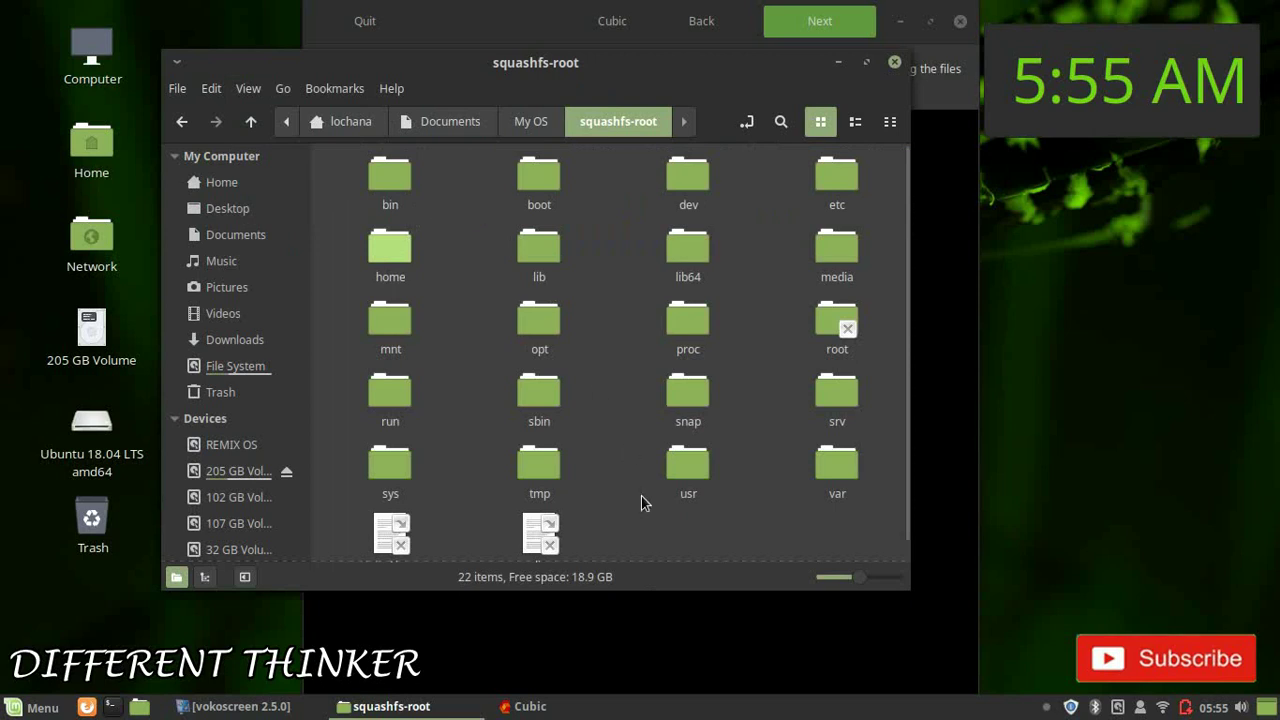
{"action": "double_click", "coordinate": [674, 478]}
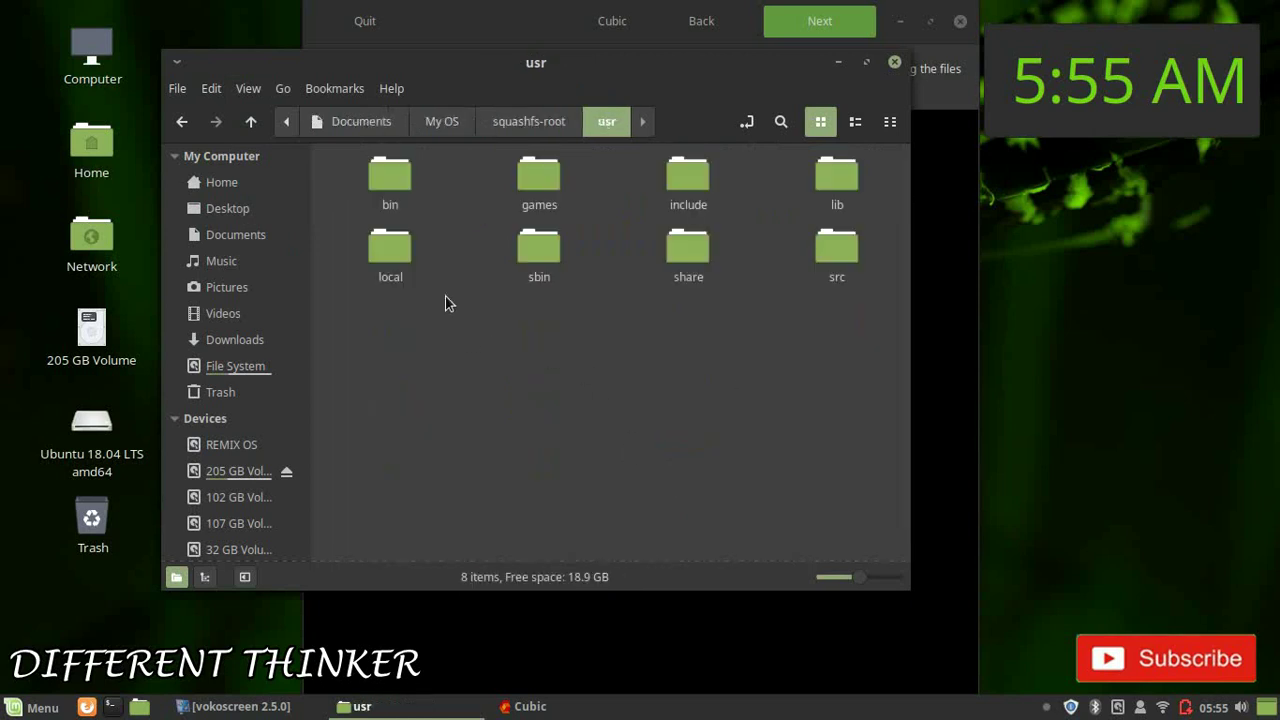
{"action": "double_click", "coordinate": [690, 260]}
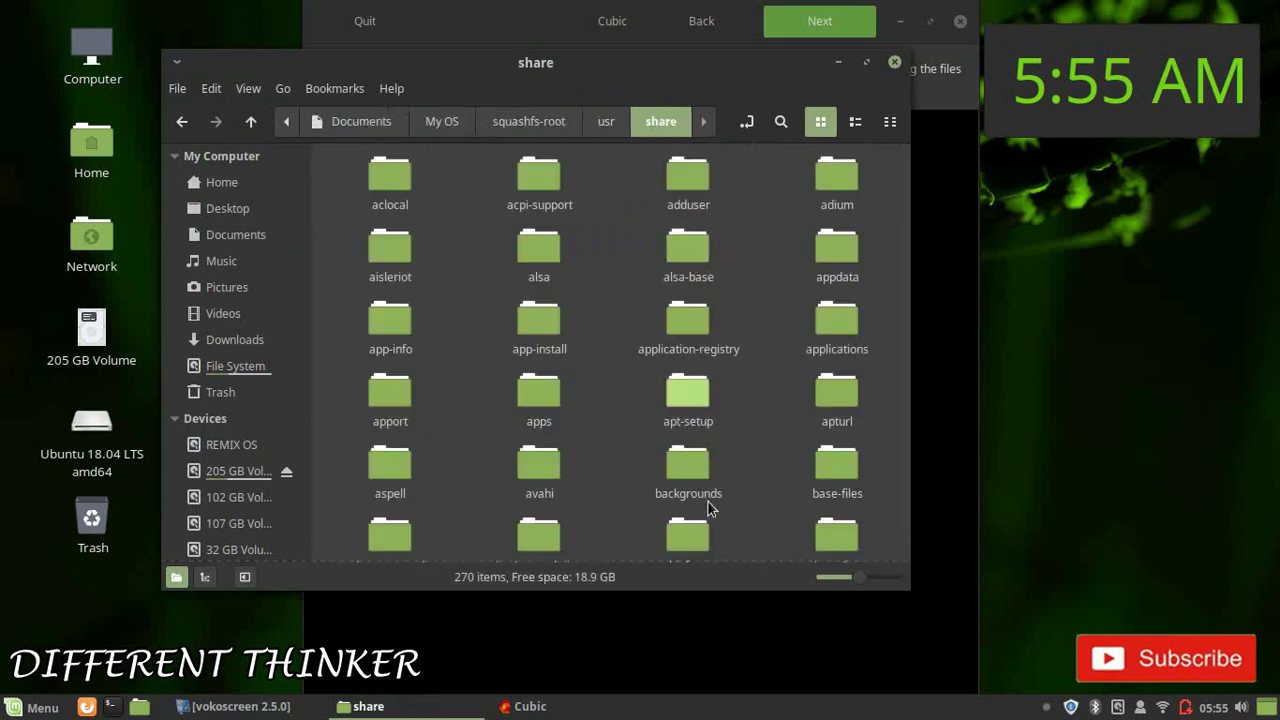
{"action": "left_click", "coordinate": [682, 498]}
{"action": "double_click", "coordinate": [682, 494]}
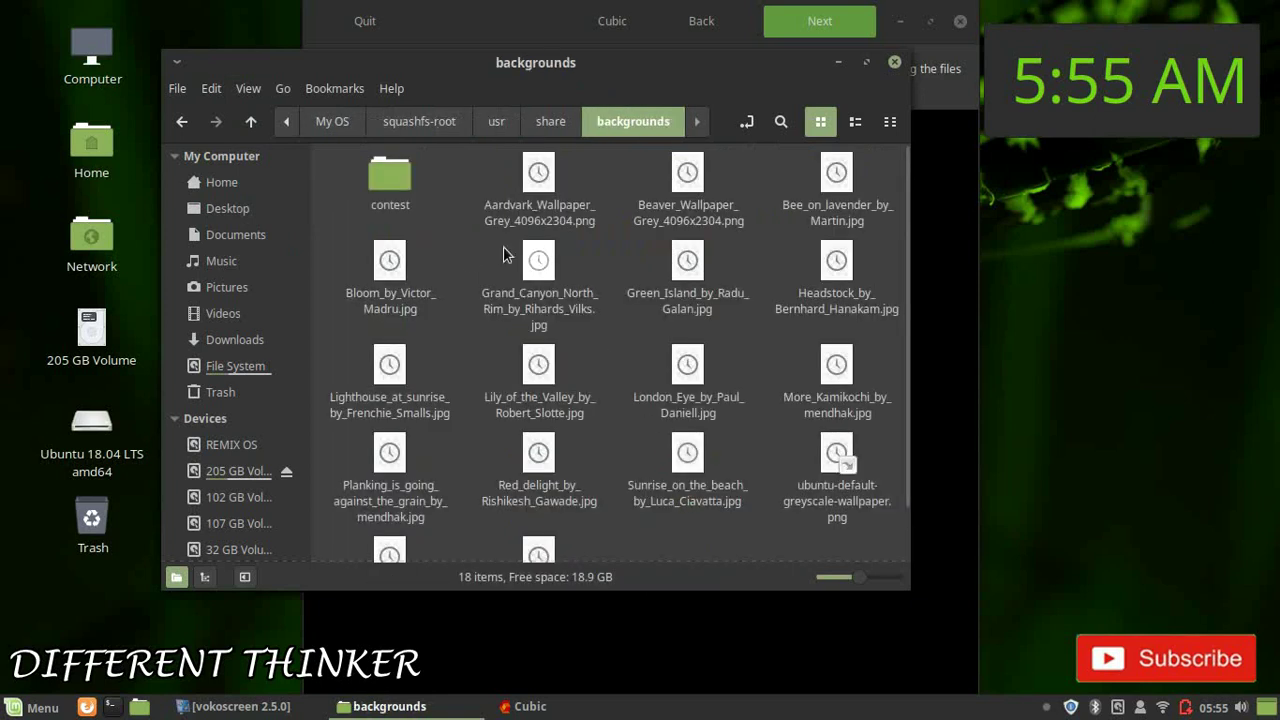
Step: Look through the default wallpaper images in the backgrounds folder, selecting most of them
{"action": "left_click", "coordinate": [538, 213]}
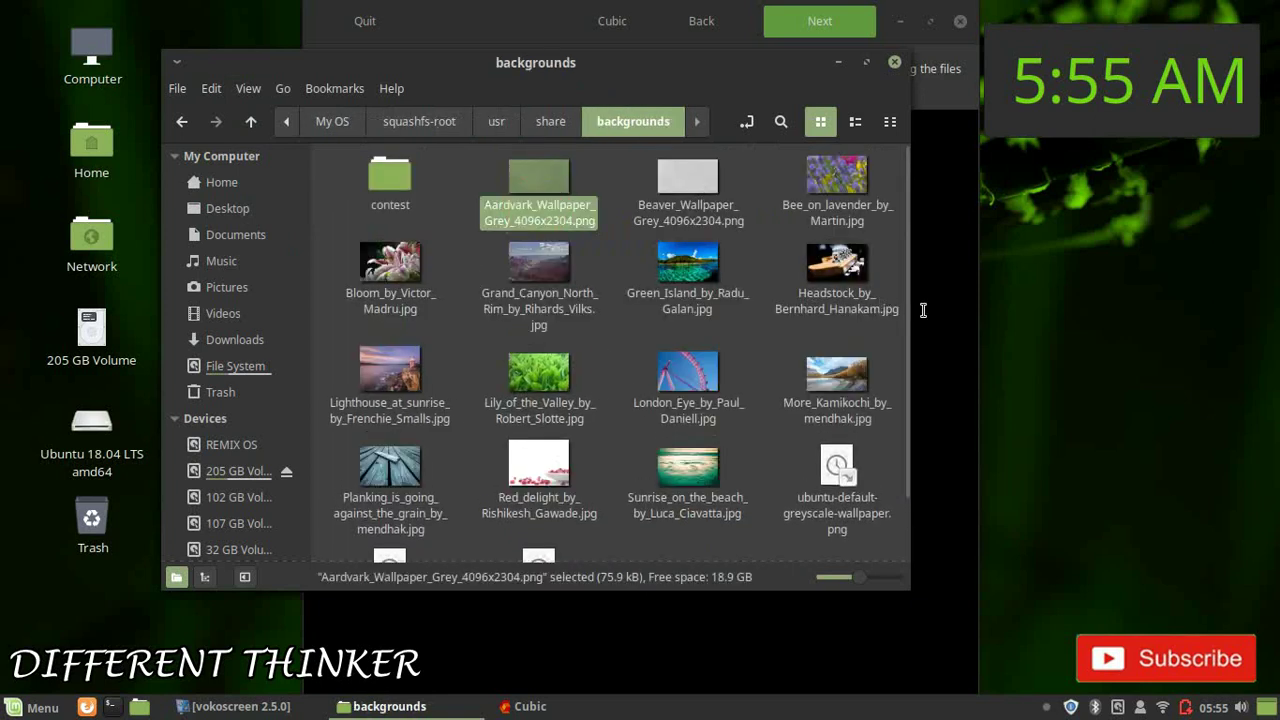
{"action": "left_click_drag", "start_coordinate": [905, 312], "coordinate": [902, 448]}
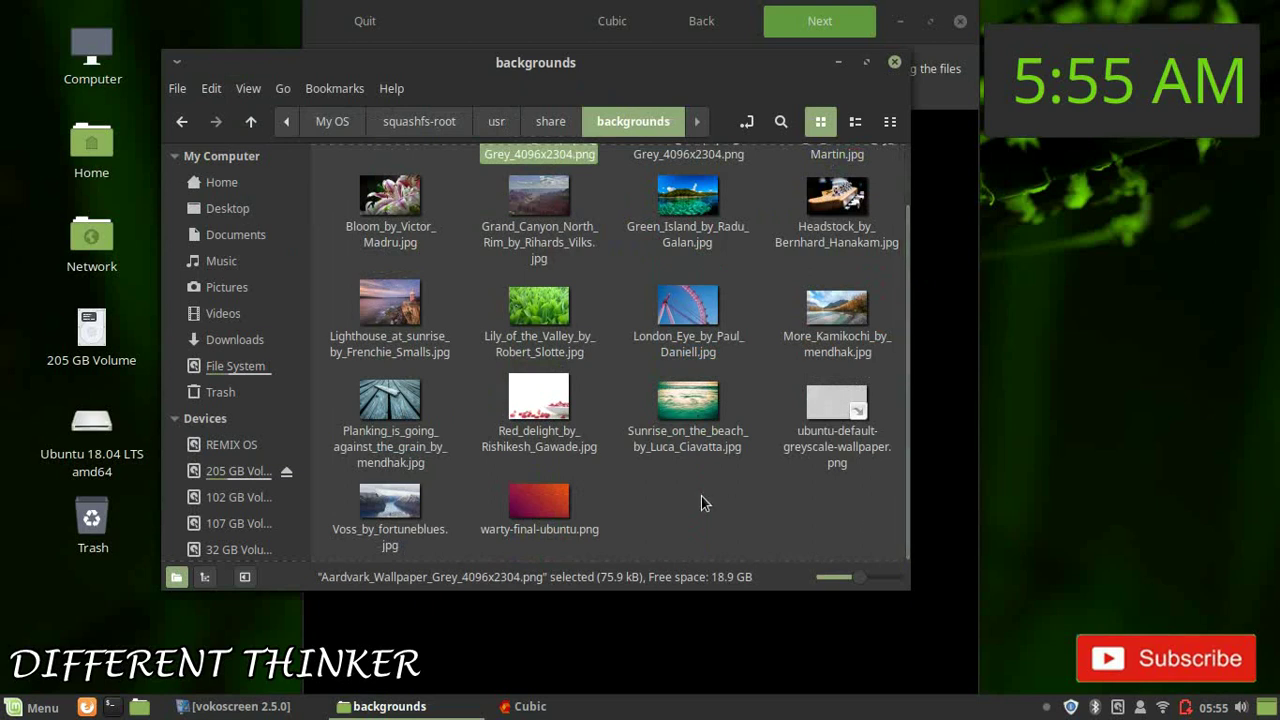
{"action": "left_click_drag", "start_coordinate": [701, 496], "coordinate": [400, 160]}
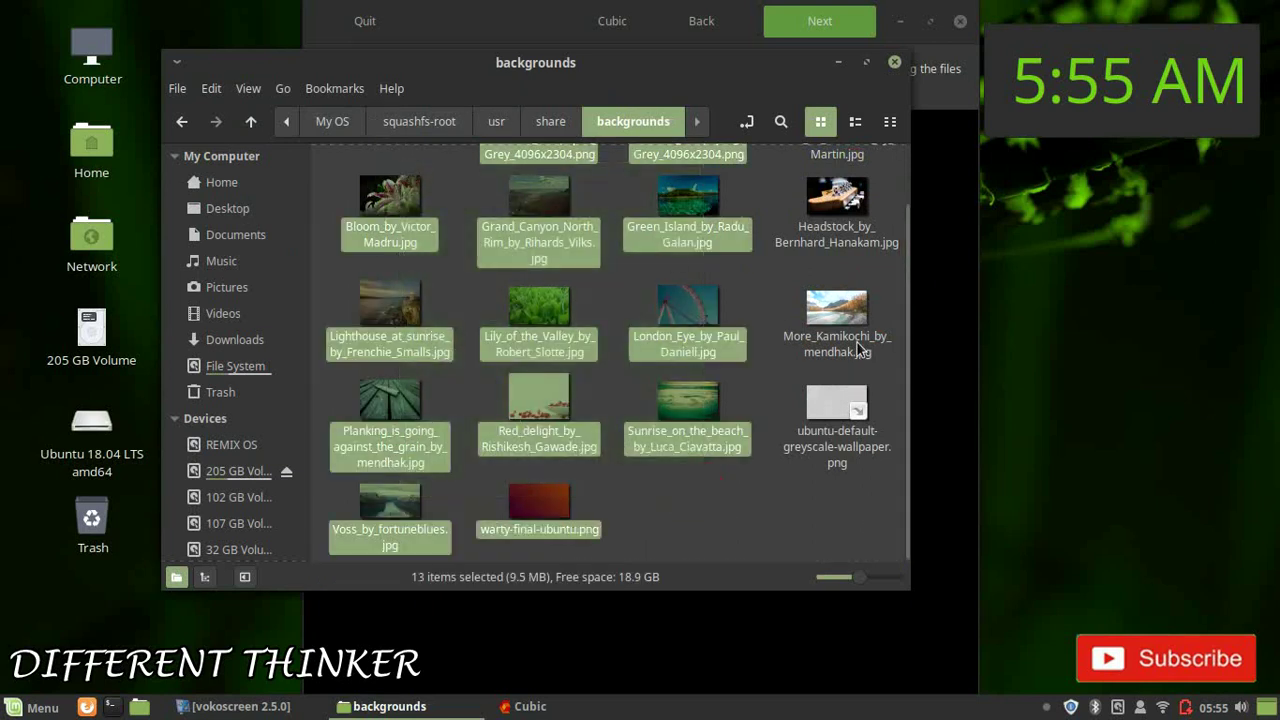
{"action": "left_click_drag", "start_coordinate": [908, 369], "coordinate": [906, 372]}
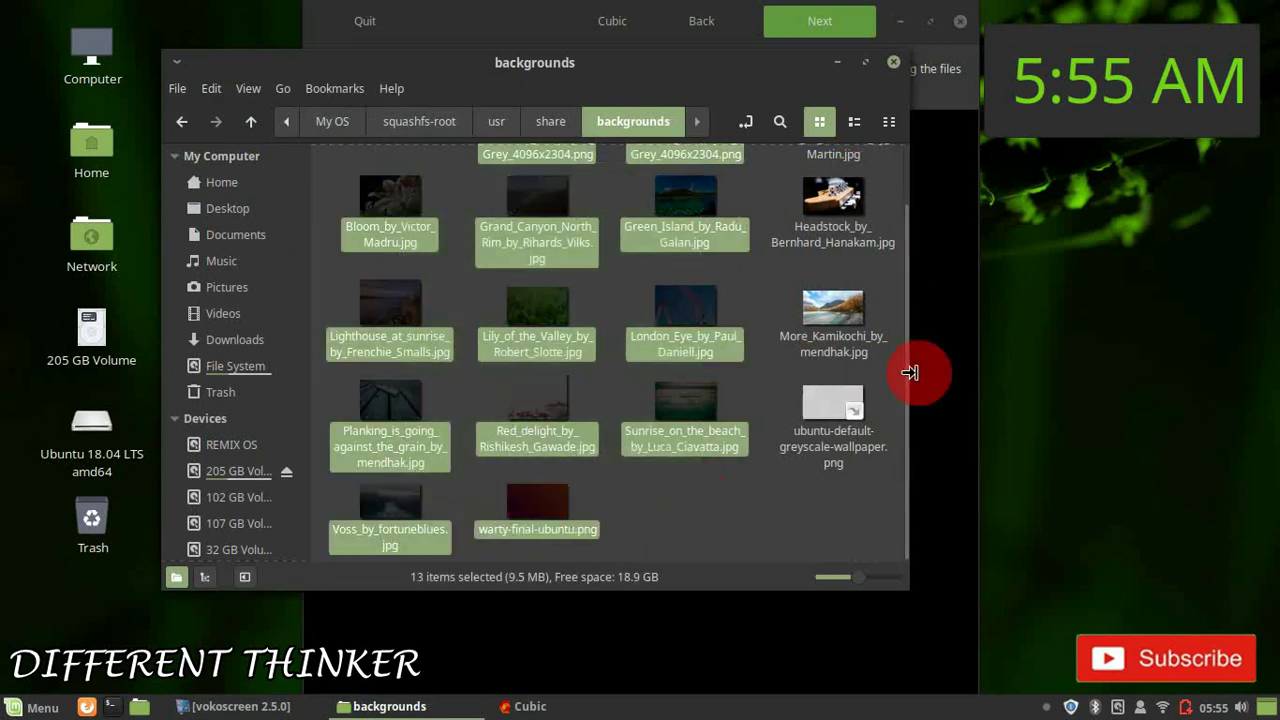
{"action": "scroll", "coordinate": [907, 365], "scroll_direction": "up", "scroll_amount": 2}
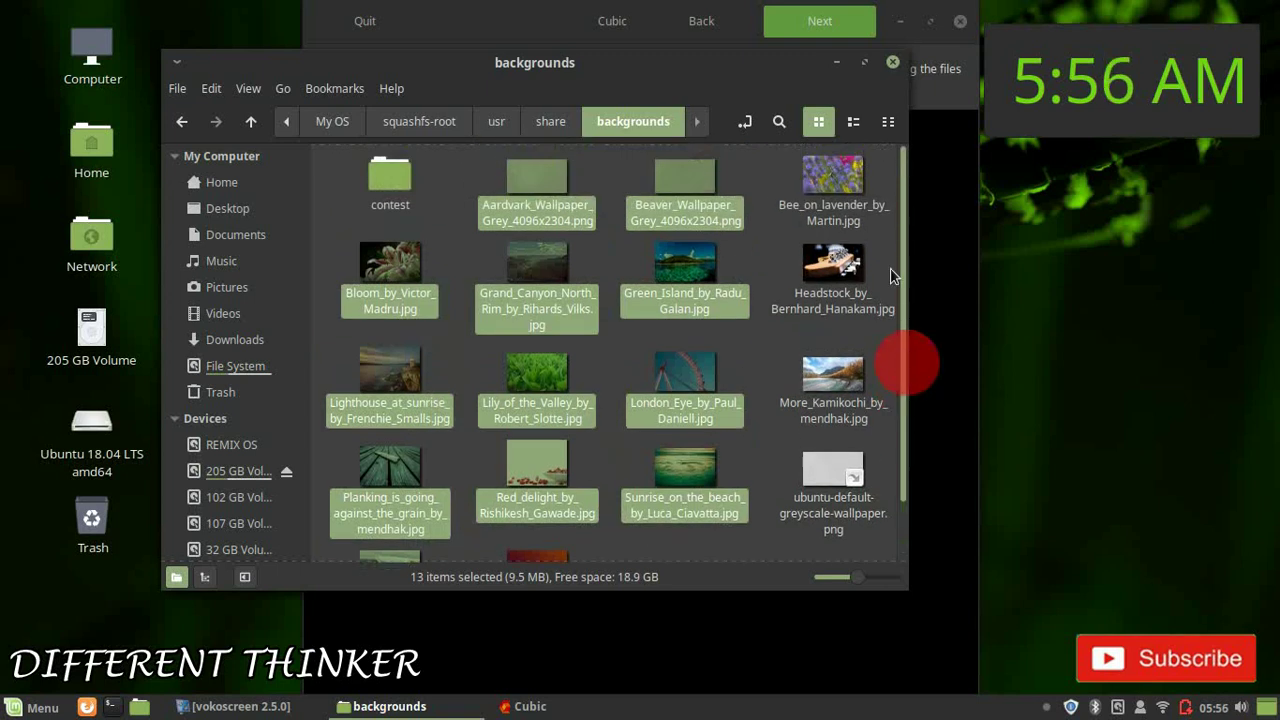
Step: Go back to the share folder, find the icons folder by name and open it
{"action": "left_click", "coordinate": [528, 124]}
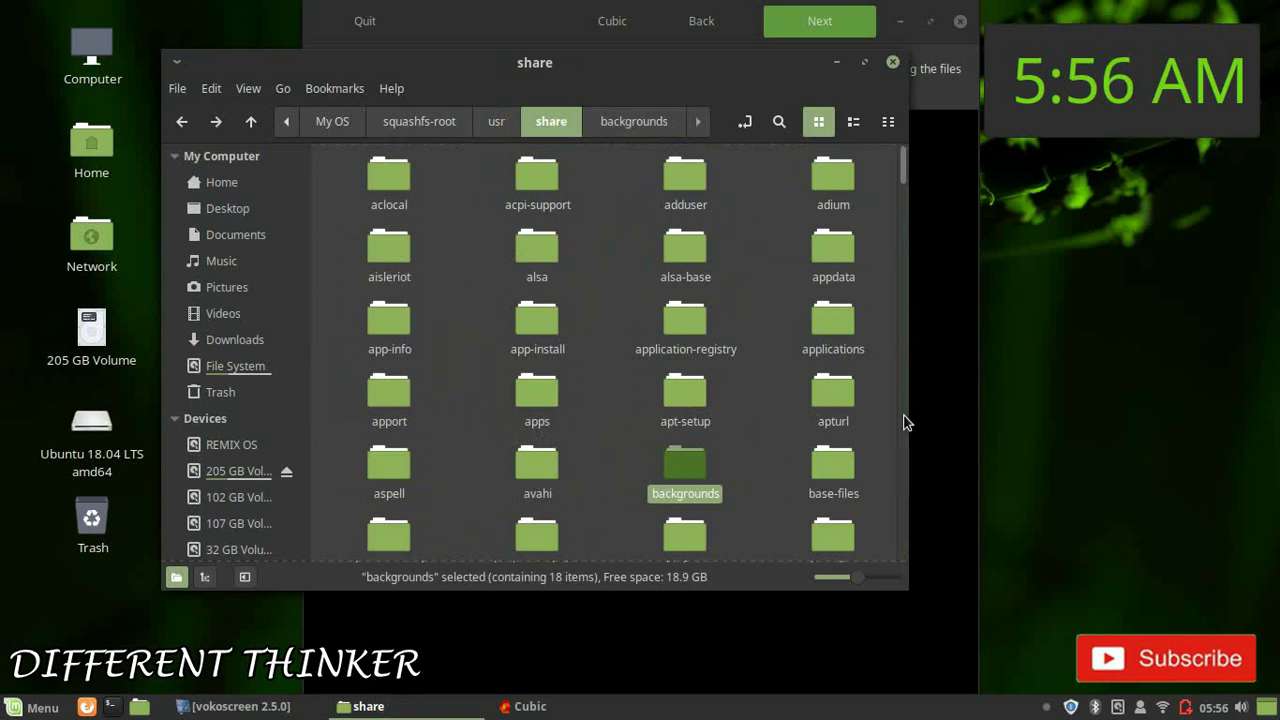
{"action": "left_click", "coordinate": [610, 372]}
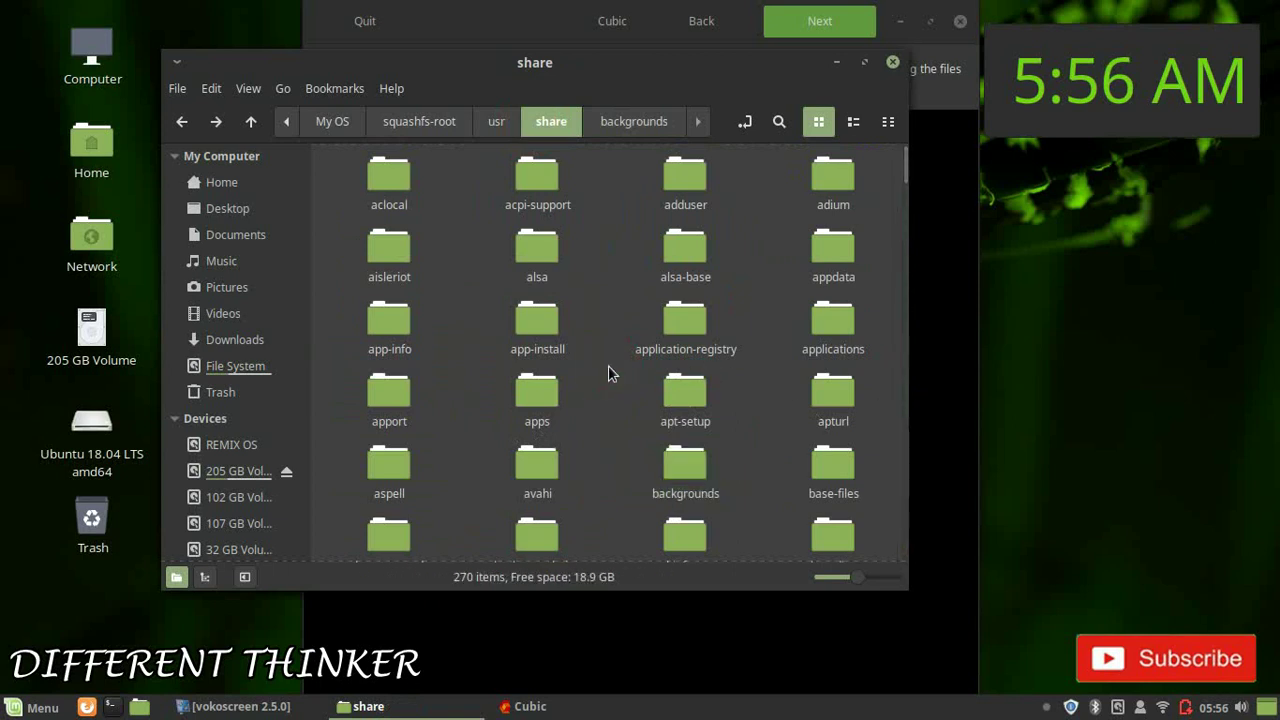
{"action": "type", "text": "ico"}
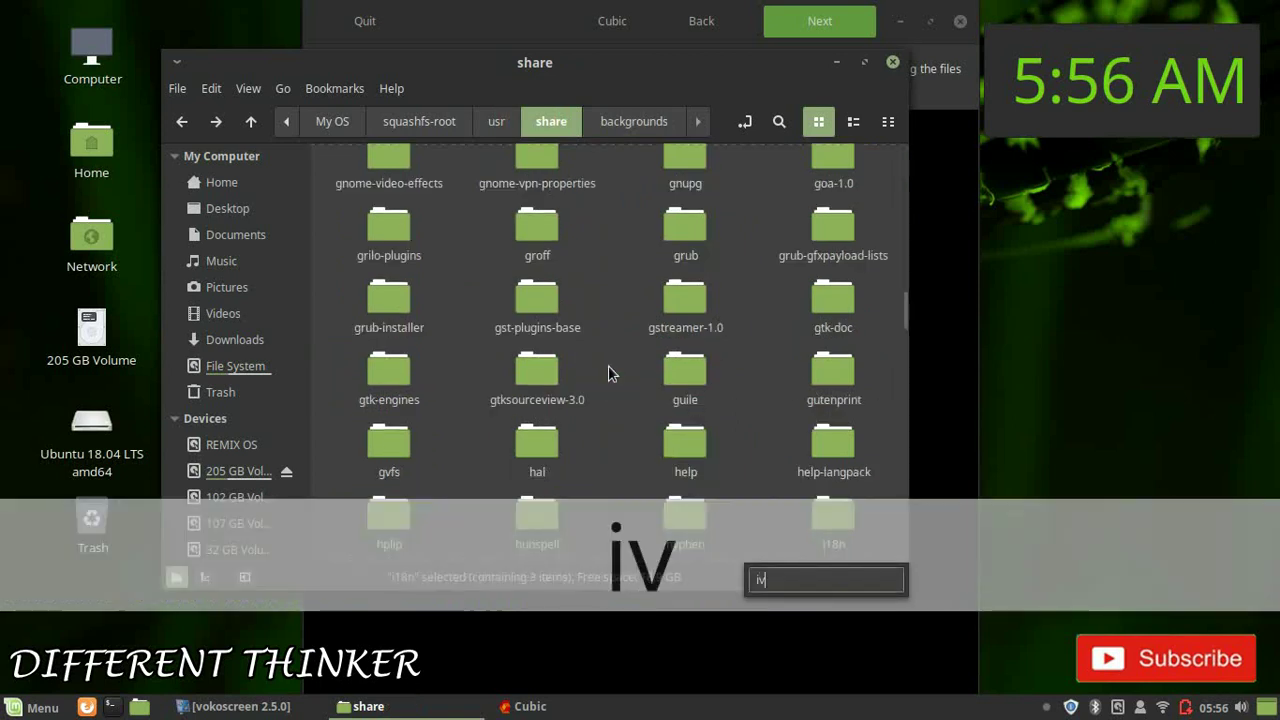
{"action": "type", "text": "ns"}
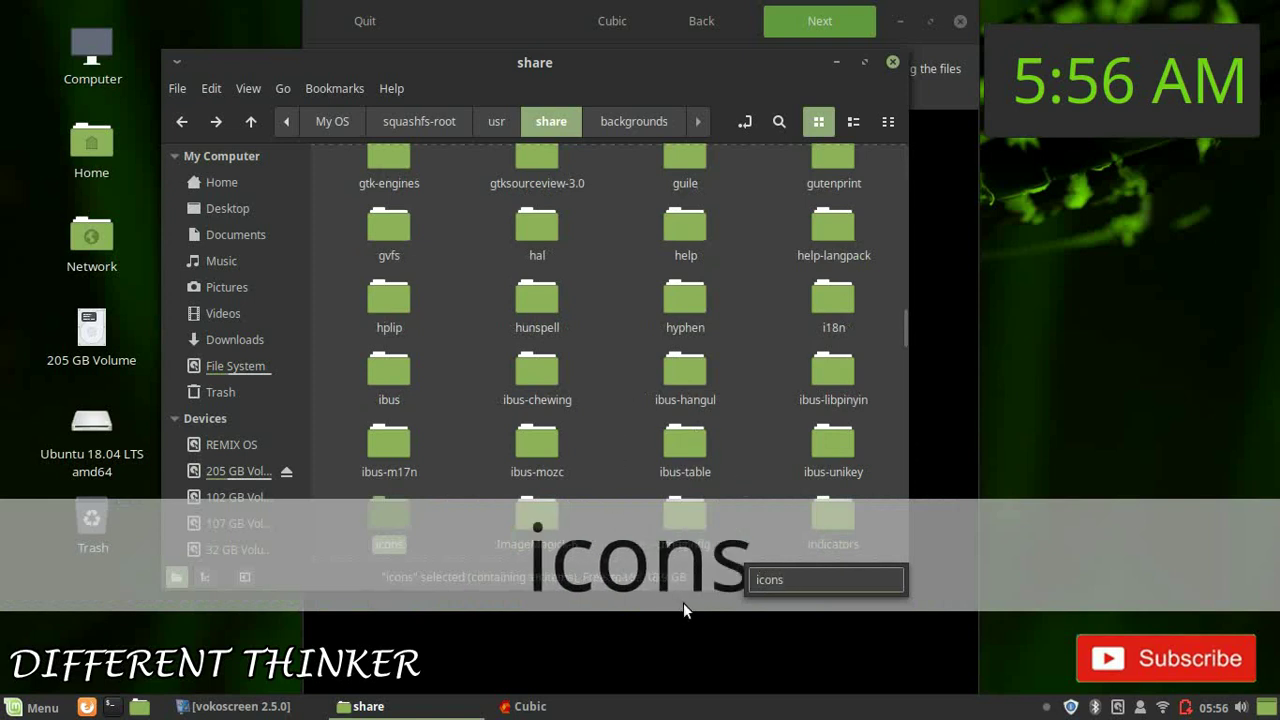
{"action": "key", "text": "Return"}
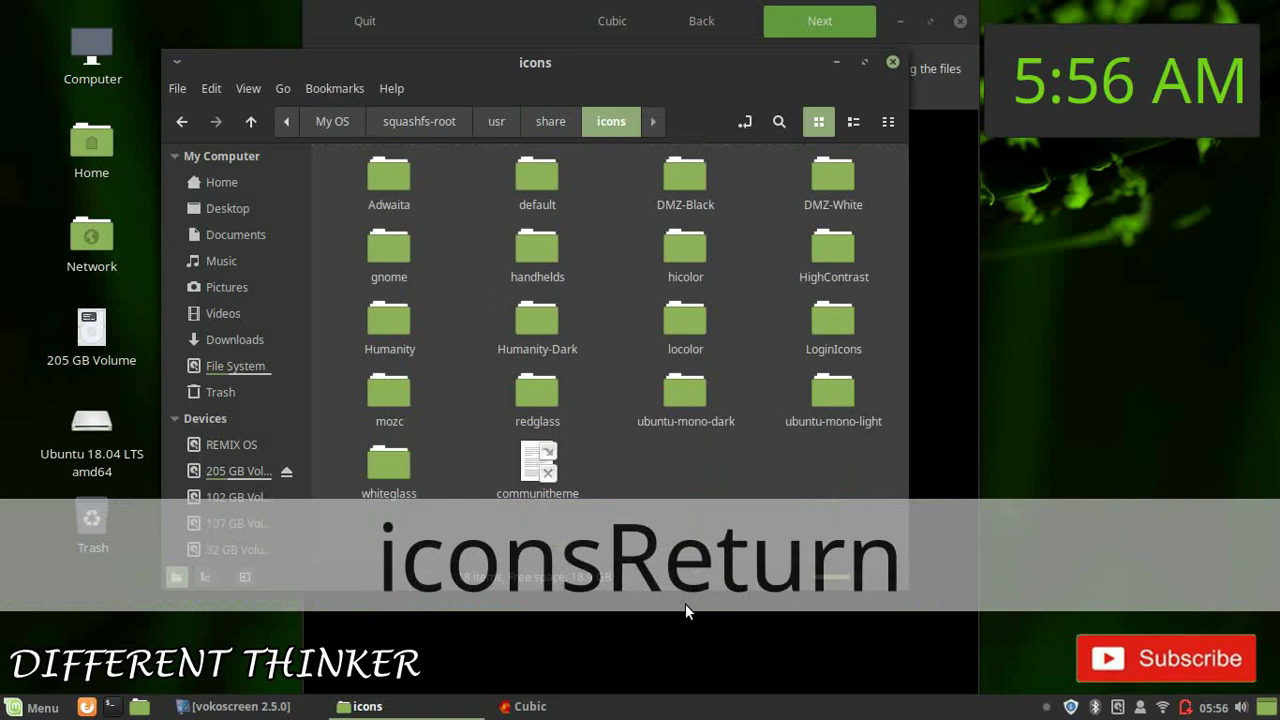
{"action": "left_click", "coordinate": [701, 464]}
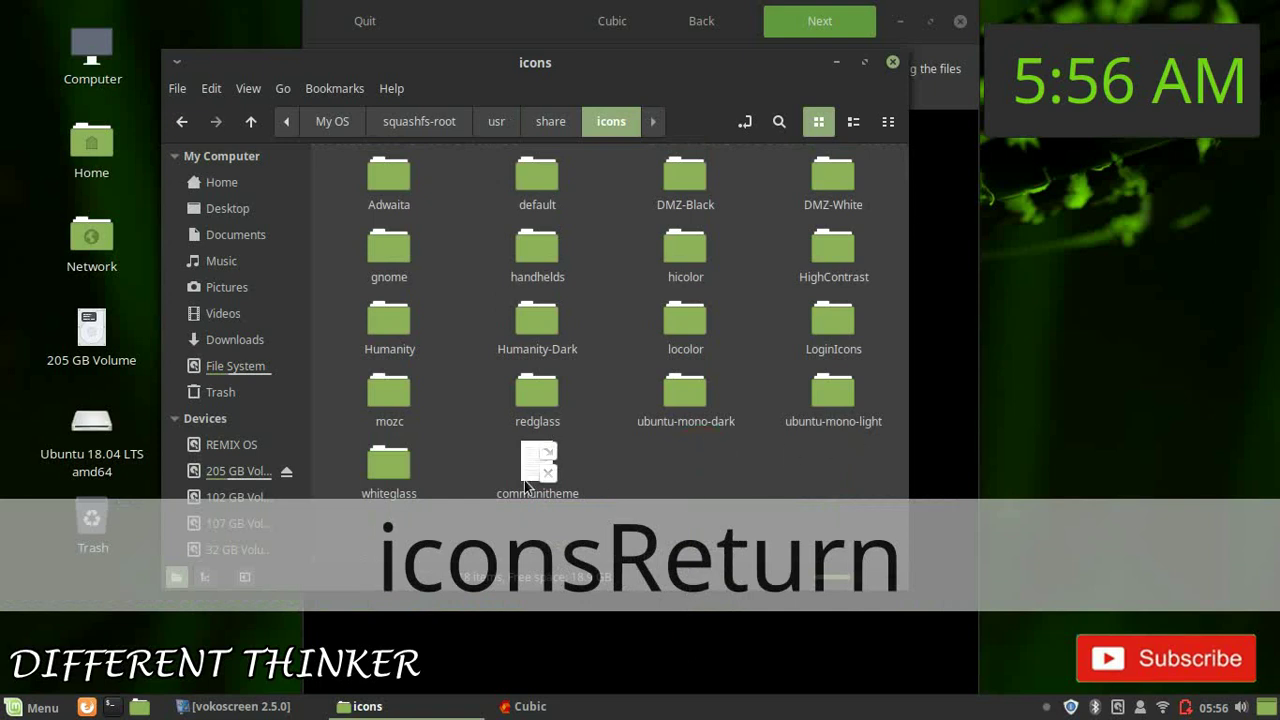
Step: Look at the contents of the ubuntu-mono-light icon theme folder and return to the icons folder
{"action": "left_click_drag", "start_coordinate": [510, 73], "coordinate": [523, 41]}
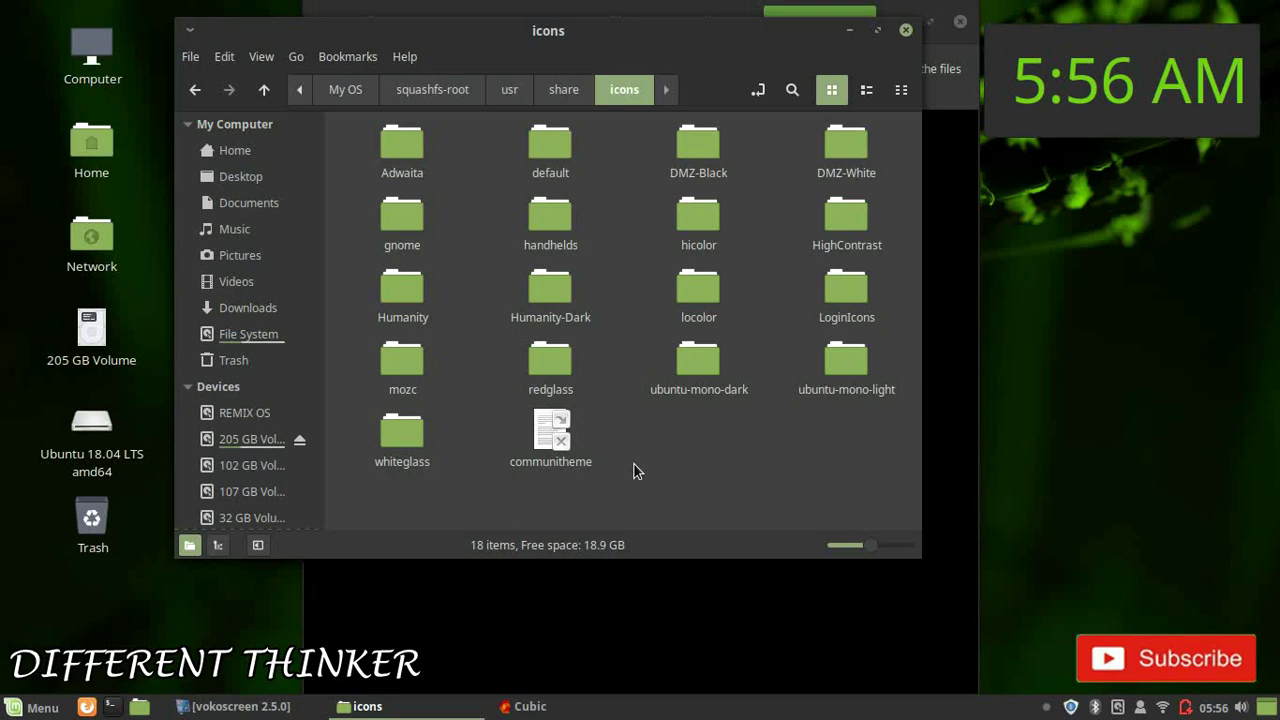
{"action": "left_click", "coordinate": [830, 396]}
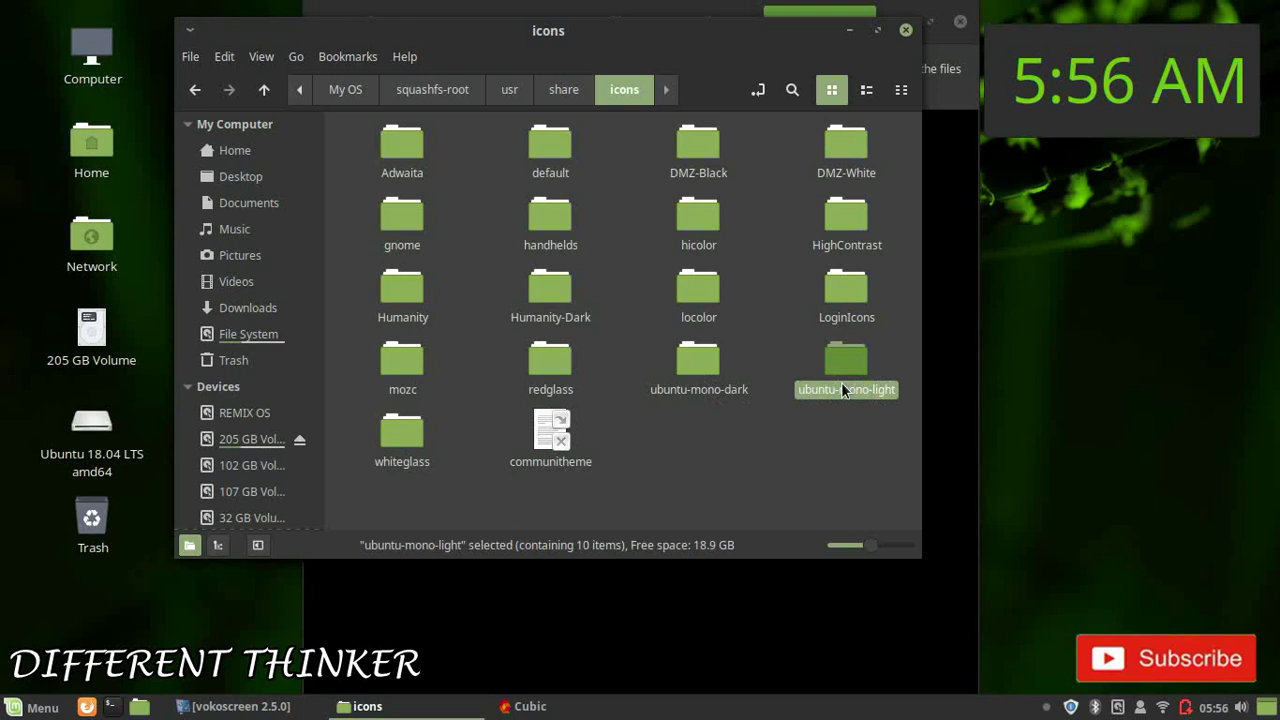
{"action": "double_click", "coordinate": [853, 364]}
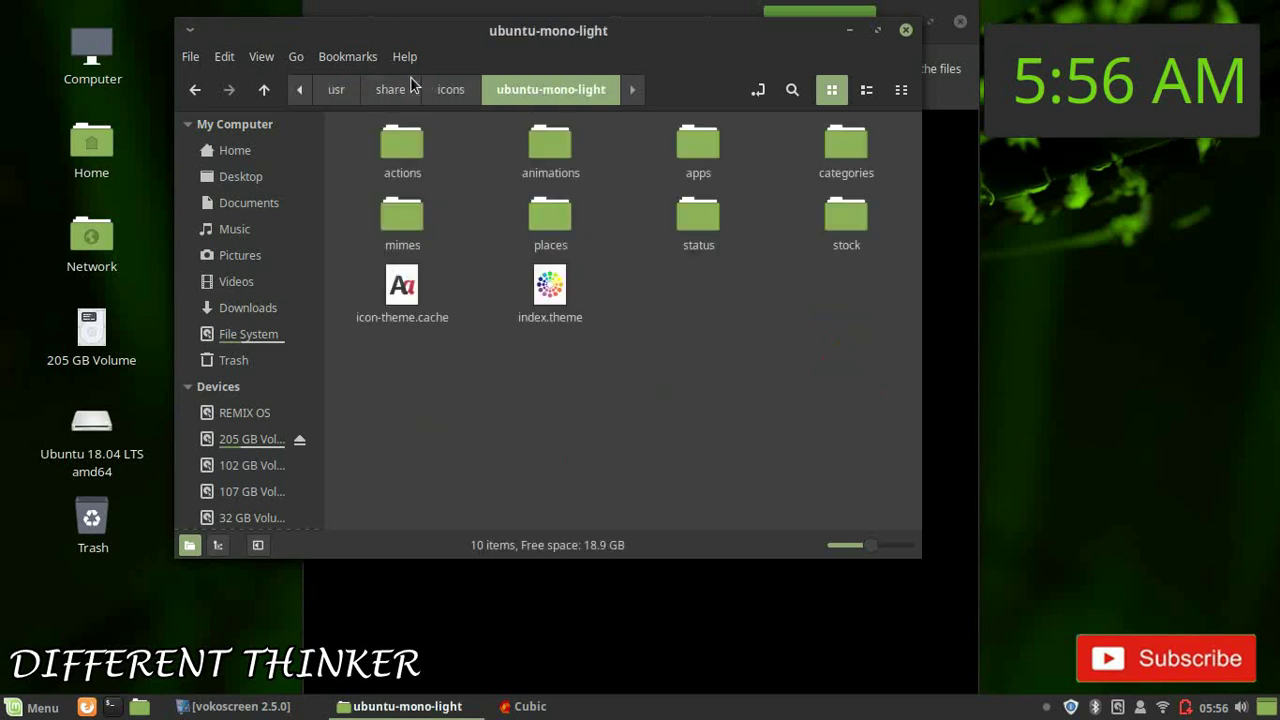
{"action": "left_click", "coordinate": [443, 92]}
{"action": "left_click", "coordinate": [712, 470]}
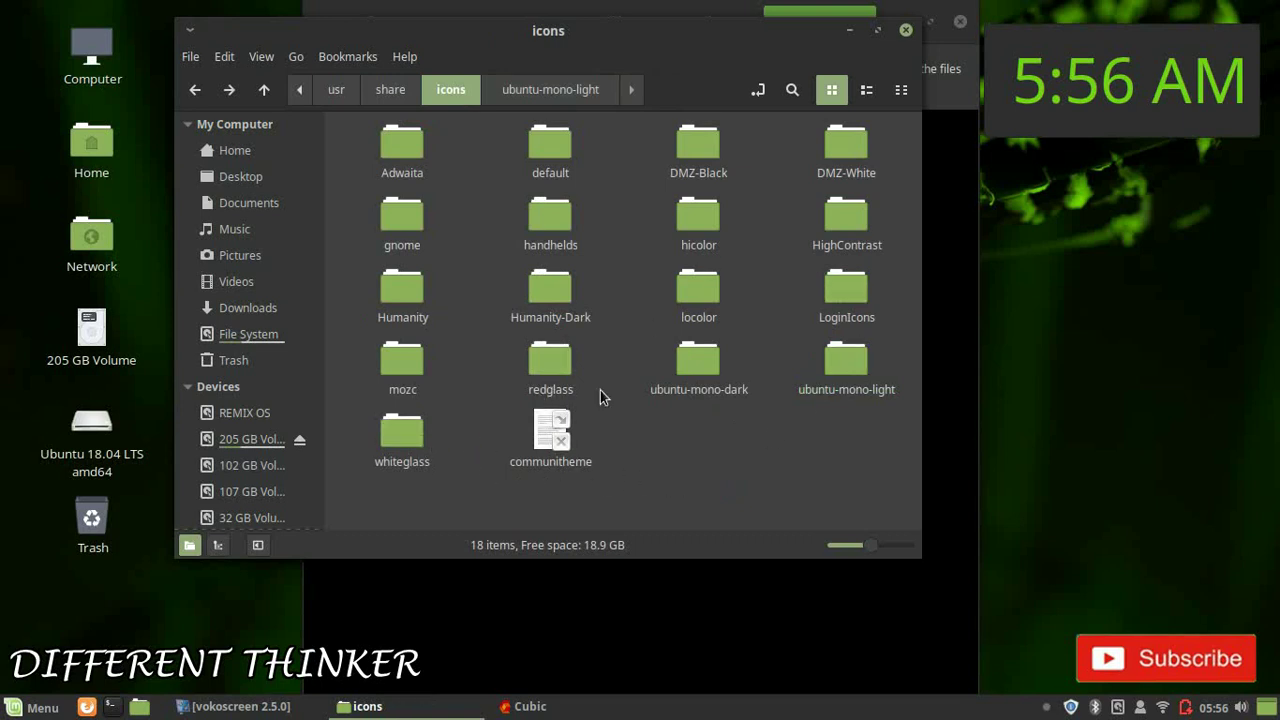
Step: Reopen ubuntu-mono-light, look into its subfolders such as categories, and close the file manager to return to Cubic's chroot terminal
{"action": "left_click", "coordinate": [856, 378]}
{"action": "double_click", "coordinate": [856, 375]}
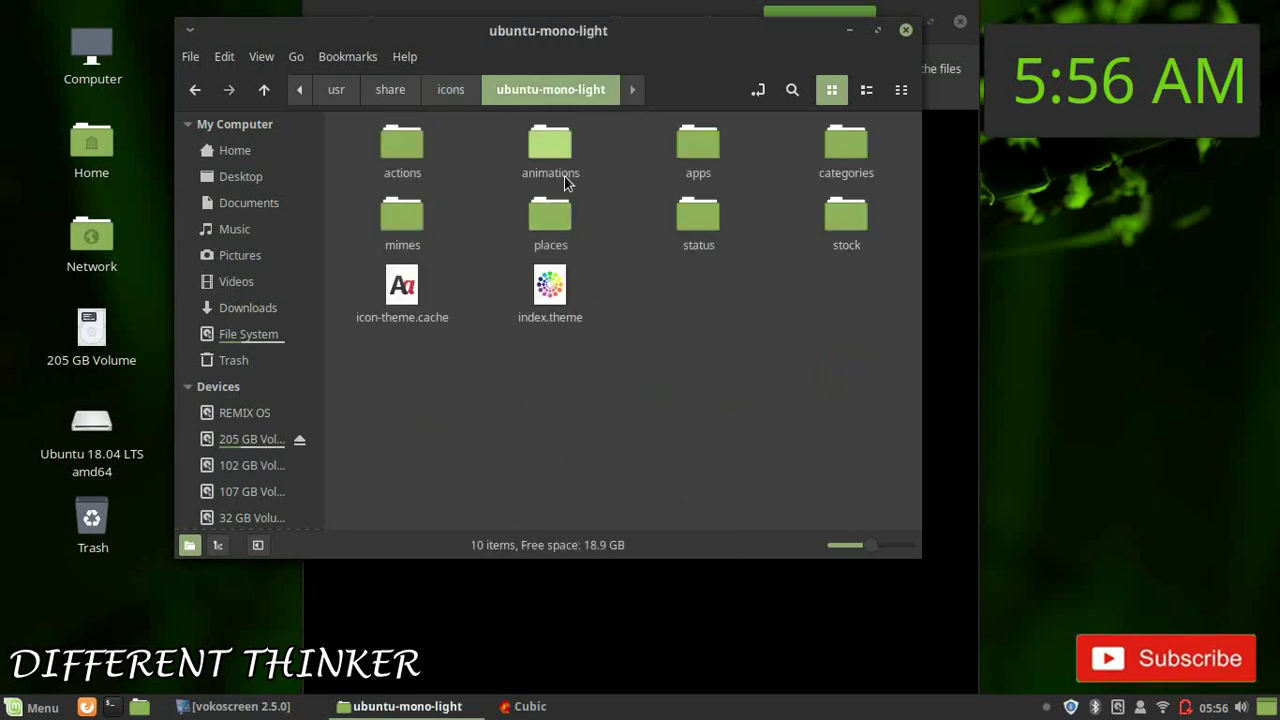
{"action": "double_click", "coordinate": [549, 230]}
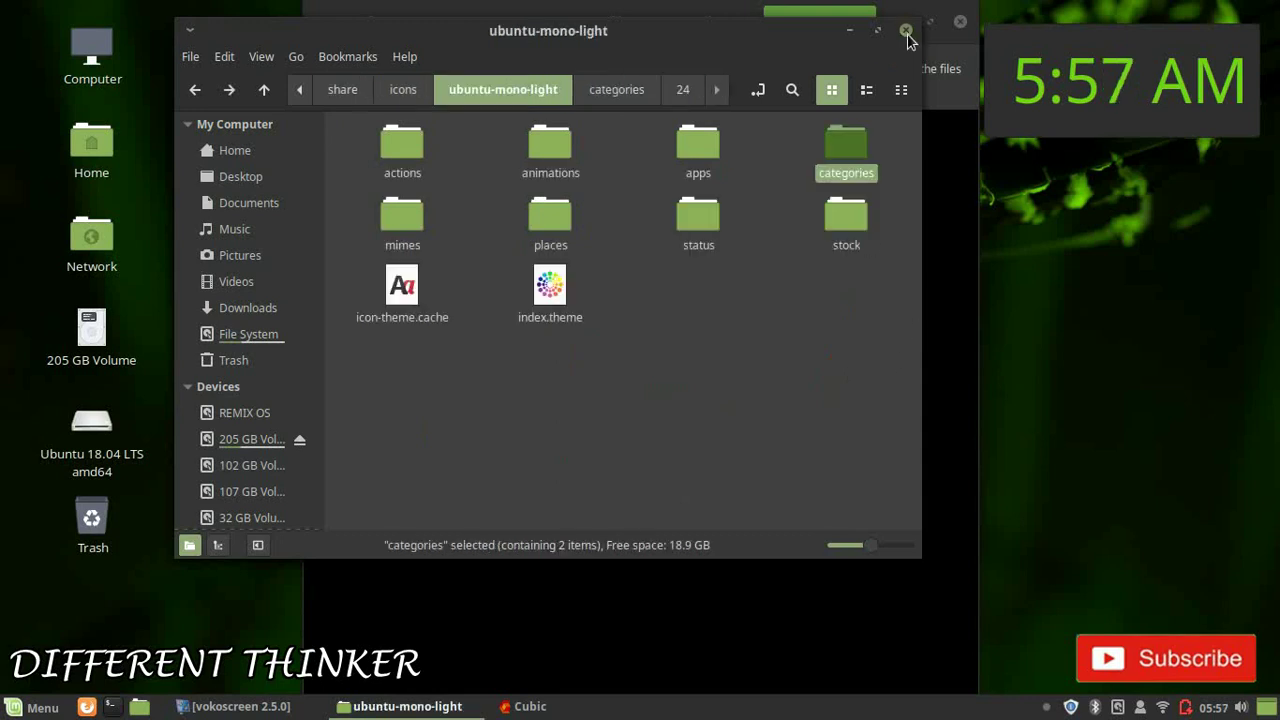
{"action": "left_click", "coordinate": [906, 31]}
{"action": "left_click", "coordinate": [757, 429]}
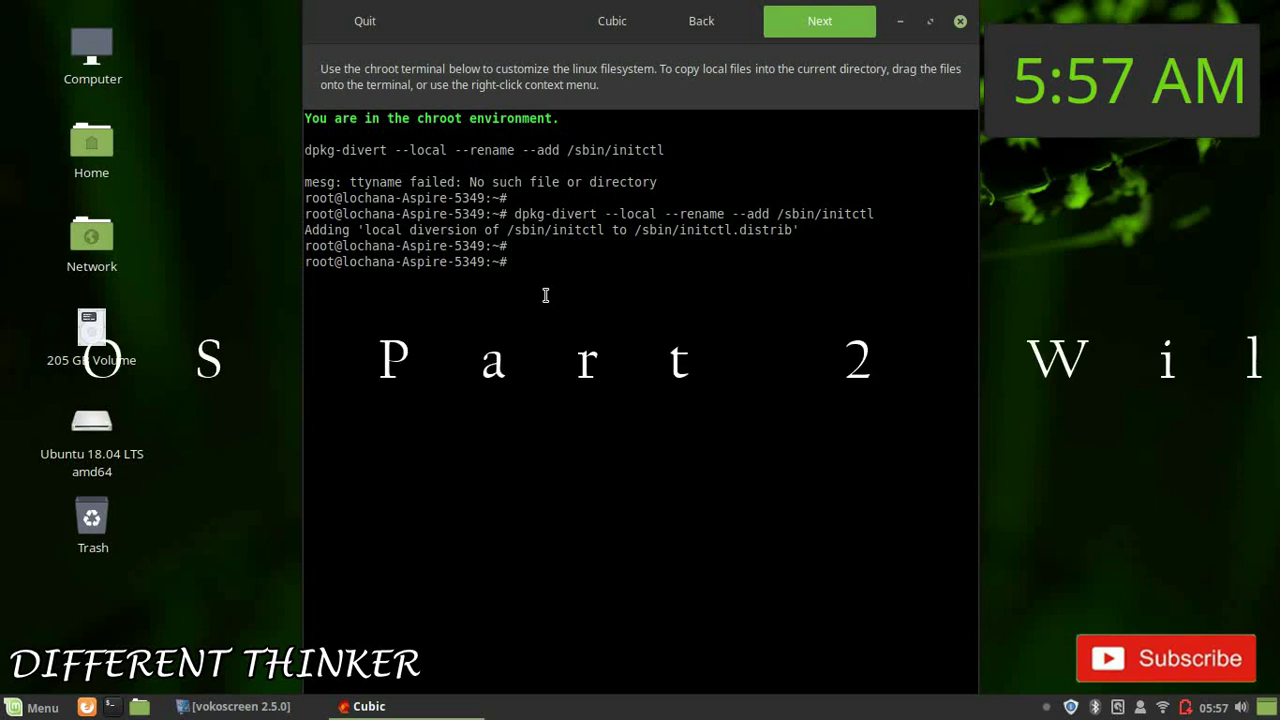
{"action": "left_click_drag", "start_coordinate": [556, 50], "coordinate": [533, 2]}
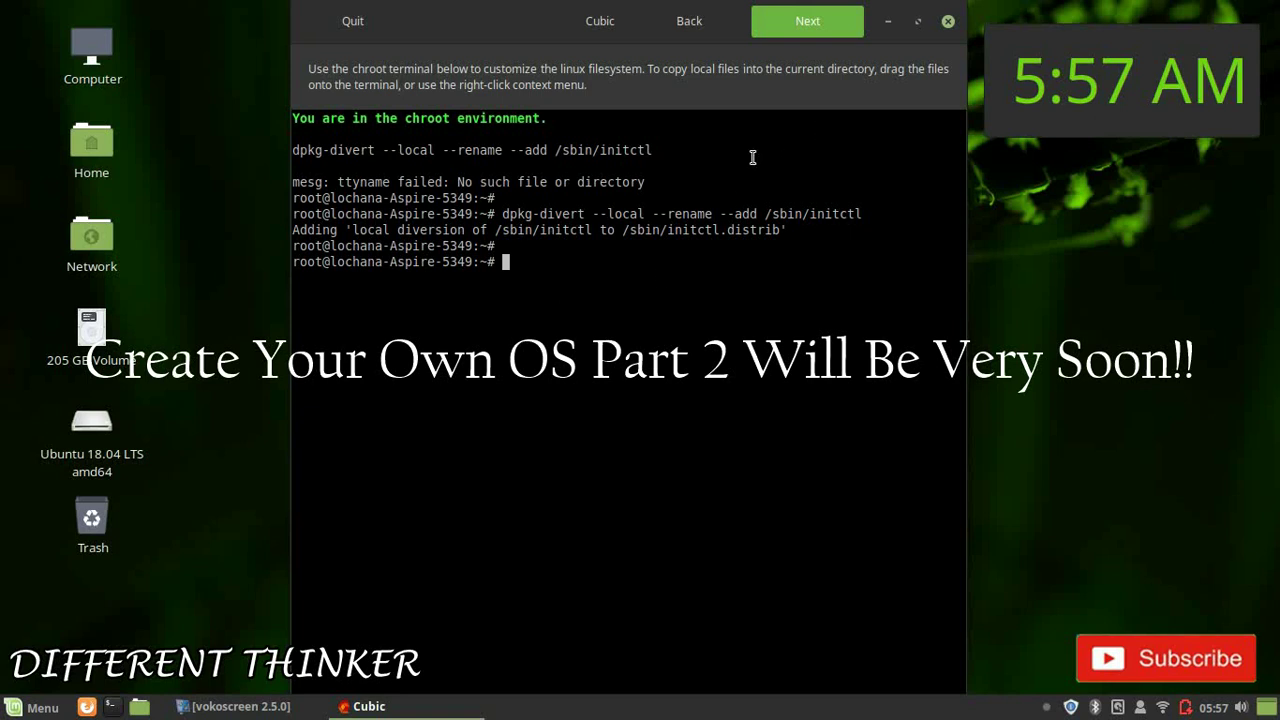
{"action": "left_click", "coordinate": [558, 381]}
{"action": "left_click", "coordinate": [511, 242]}
{"action": "left_click_drag", "start_coordinate": [531, 26], "coordinate": [567, 8]}
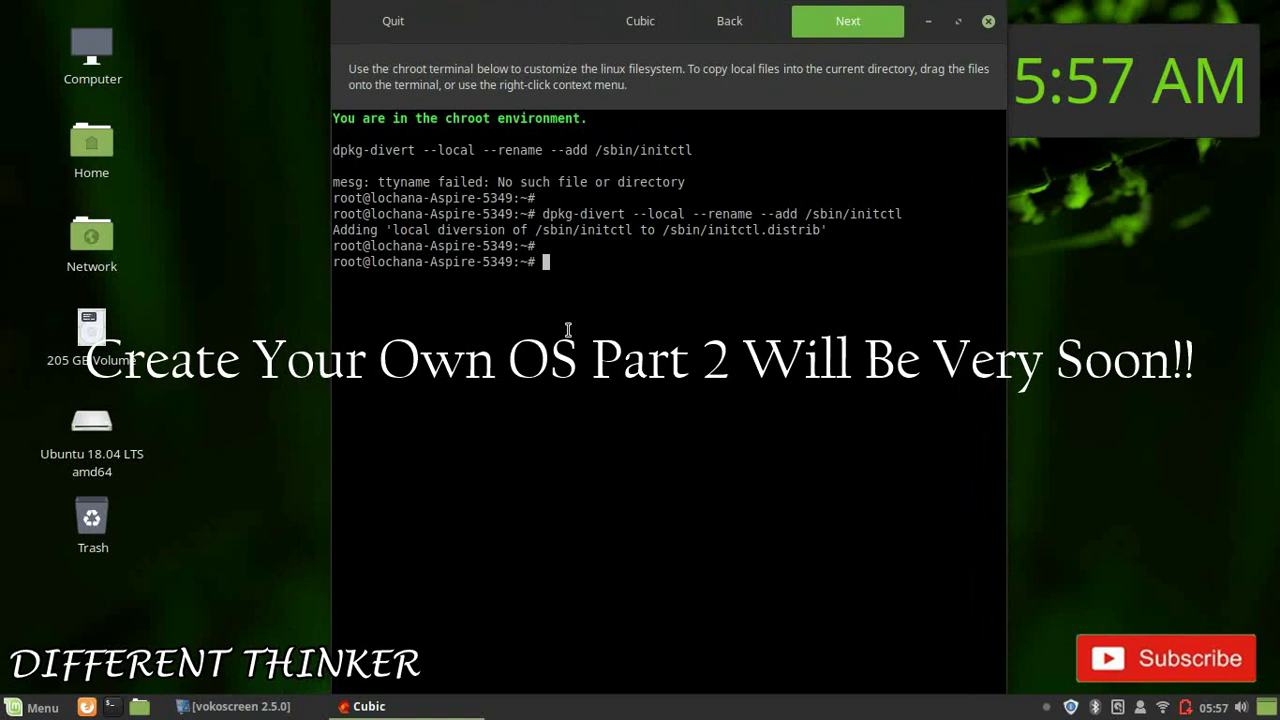
{"action": "left_click_drag", "start_coordinate": [545, 27], "coordinate": [477, 23]}
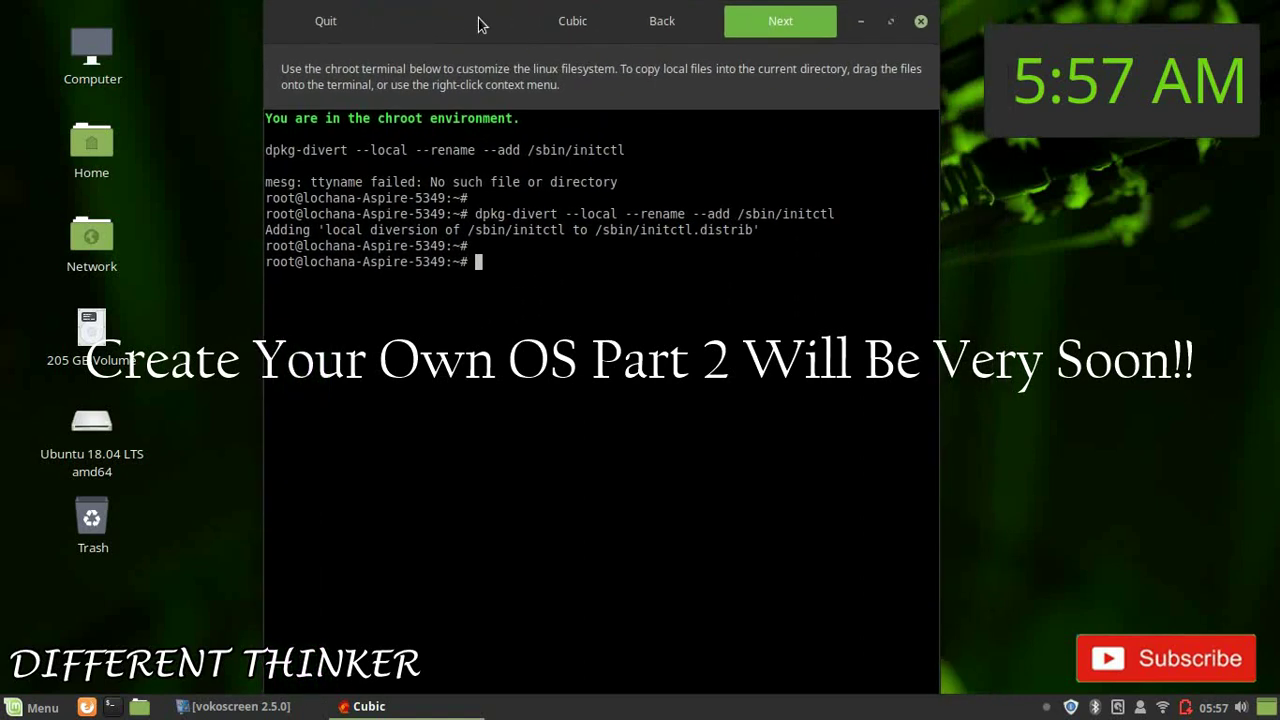